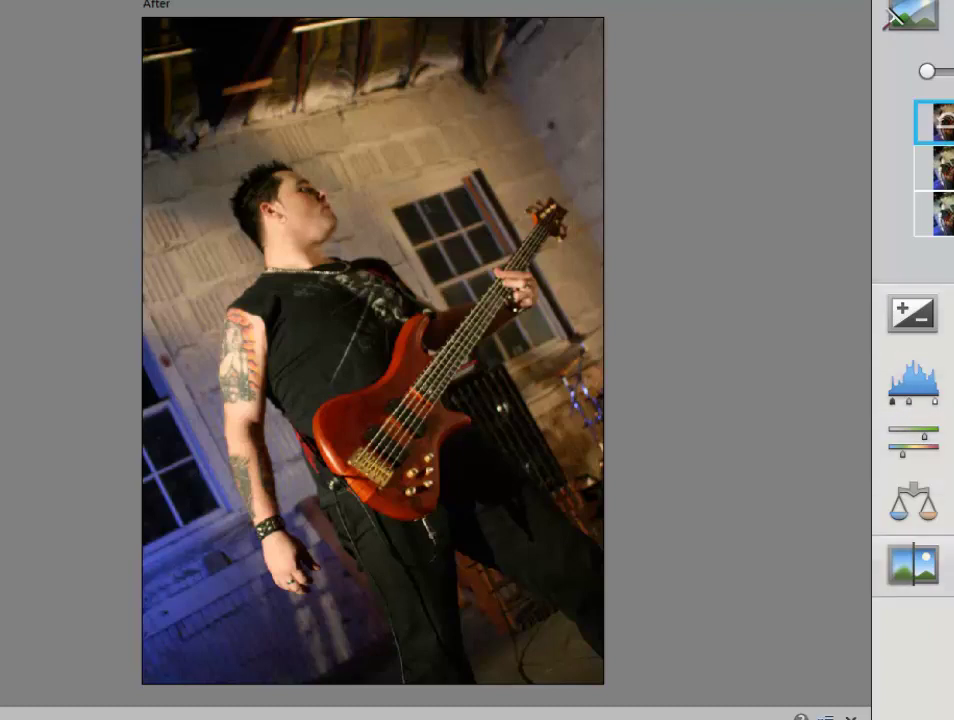
- Expand the Sharpen adjustment in Quick mode to show its slider and preset thumbnails
left_click(913, 565)
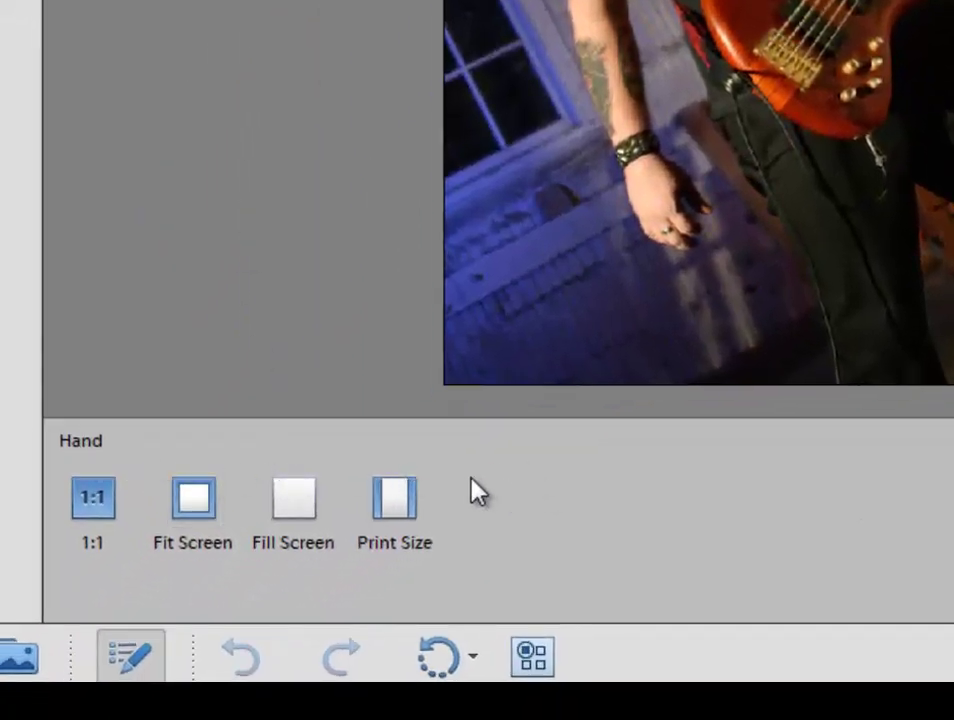
- View the photo at Print Size, then fit the whole photo back to the screen
left_click(388, 505)
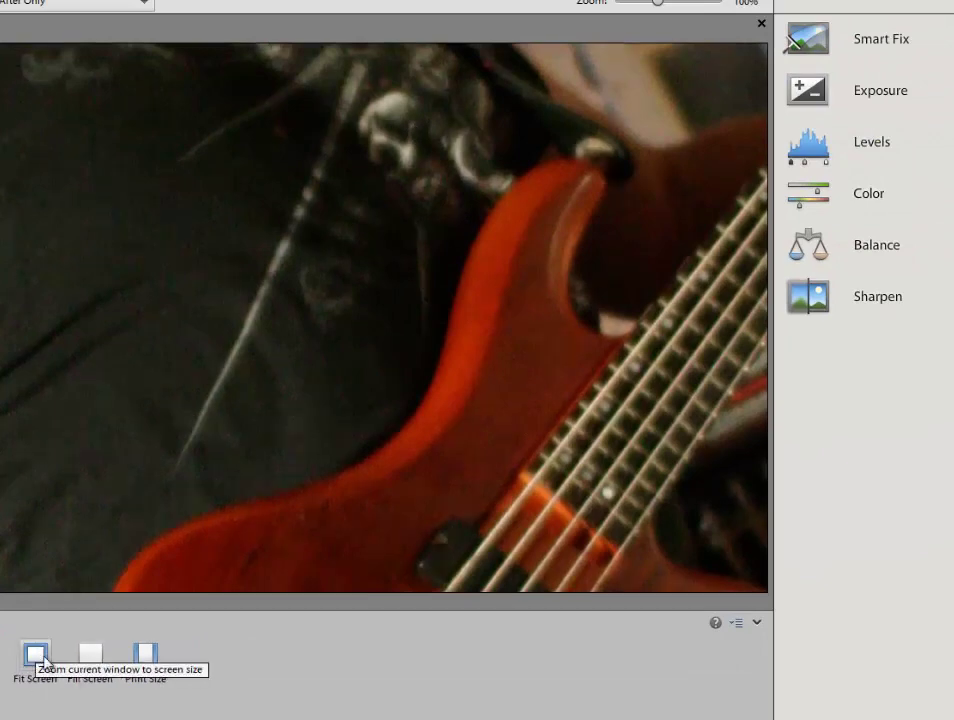
left_click(40, 657)
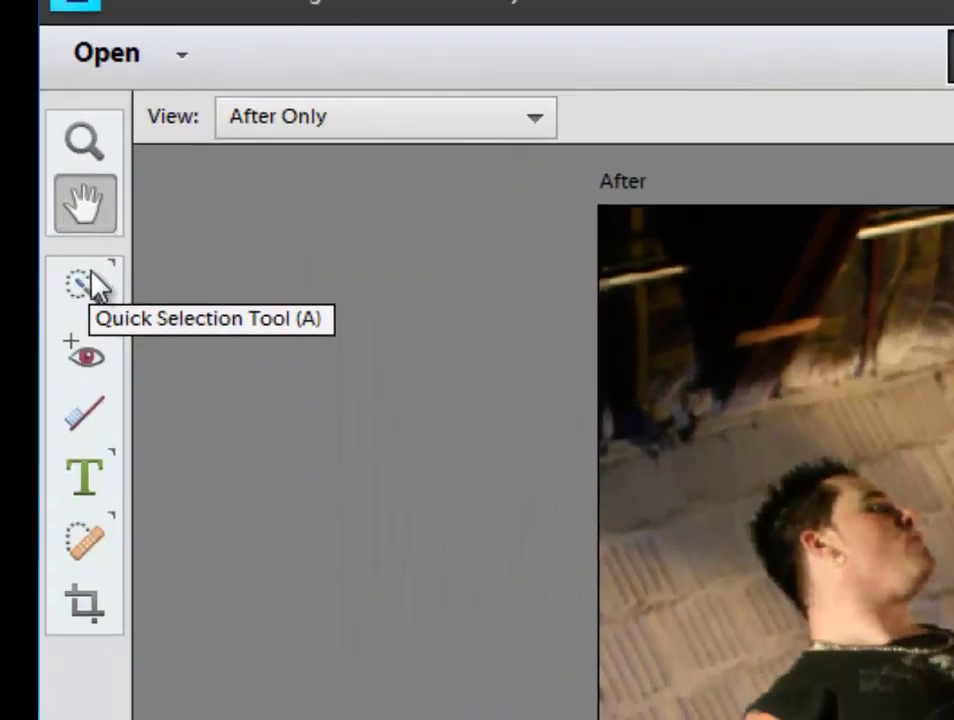
- Quick-select the bass player's face and neck, starting from his cheek
left_click(86, 285)
left_click(845, 532)
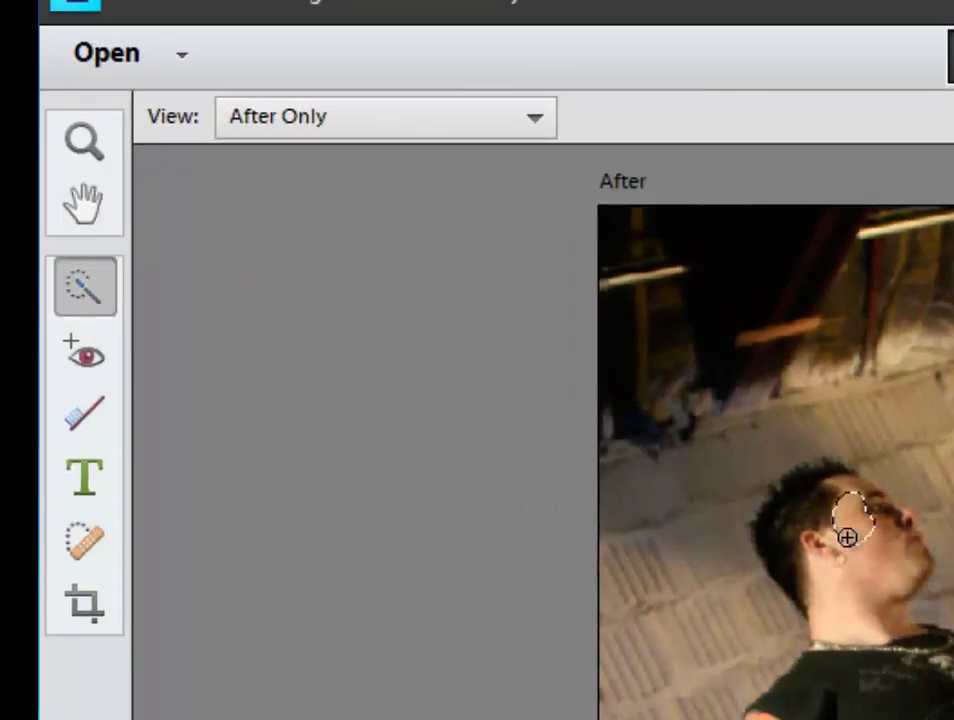
left_click_drag(873, 581, 888, 641)
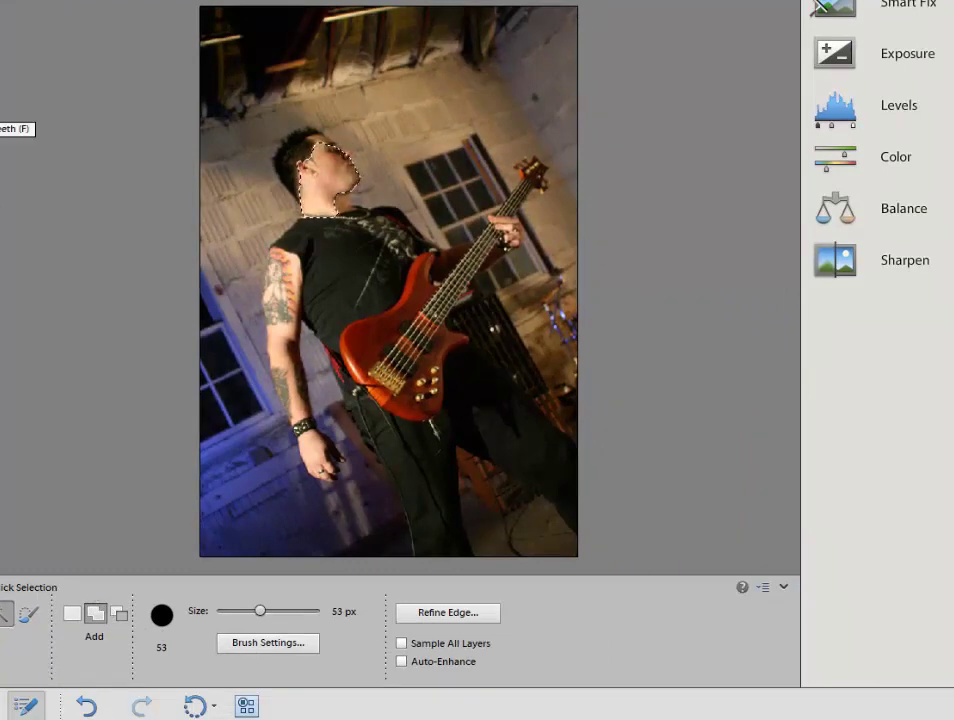
- Whiten the whole photo with the Whiten Teeth brush enlarged to 2500 px
key("f")
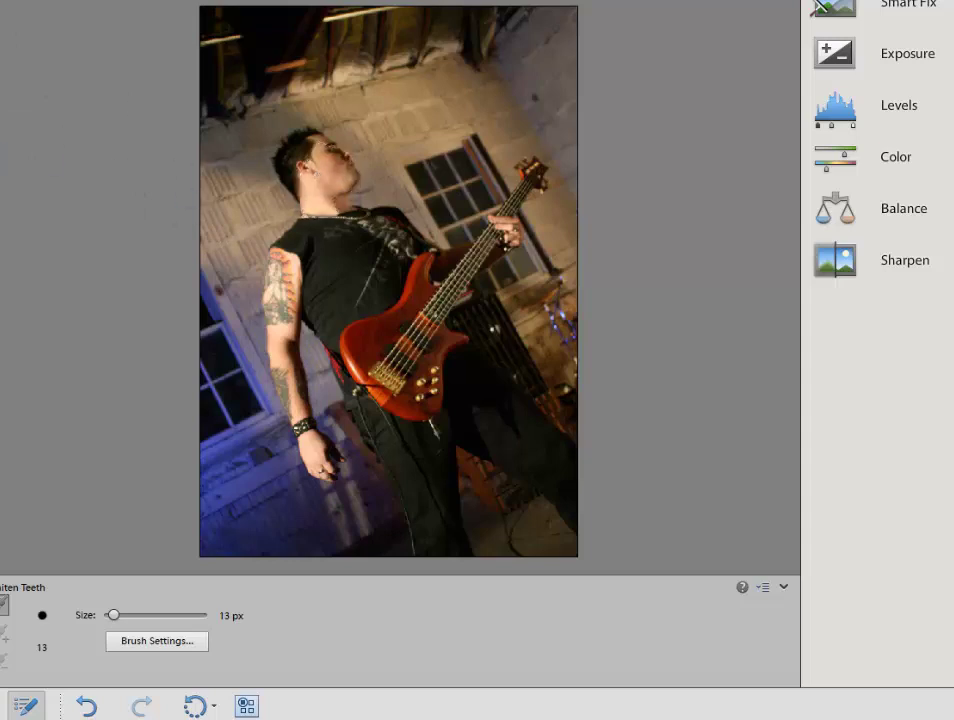
left_click(3, 630)
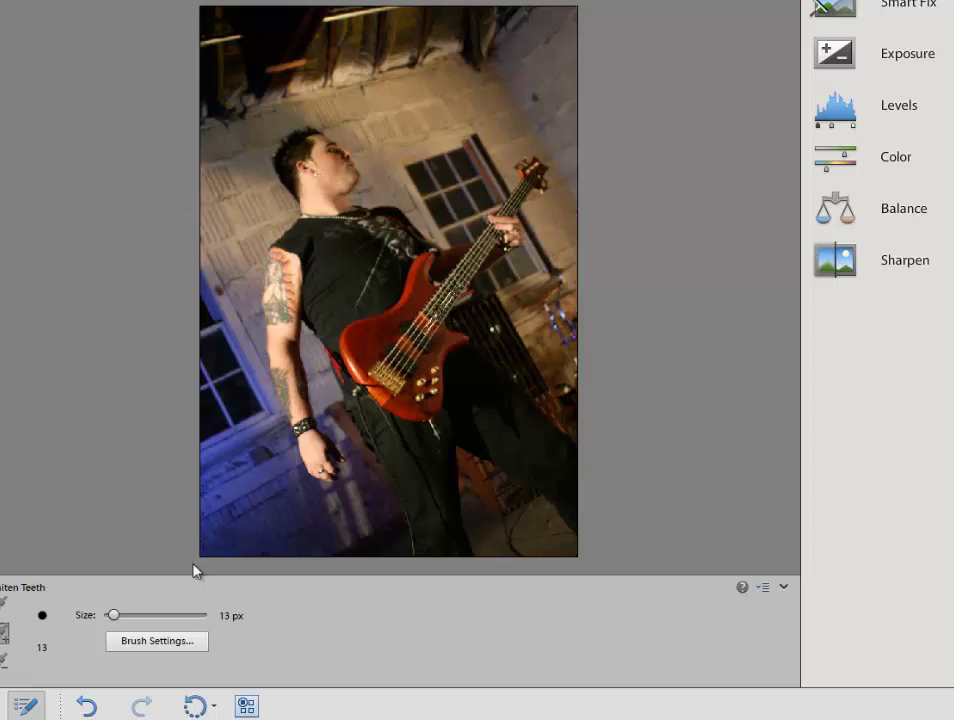
mouse_move(115, 617)
left_mouse_down()
mouse_move(183, 628)
mouse_move(245, 618)
left_mouse_up()
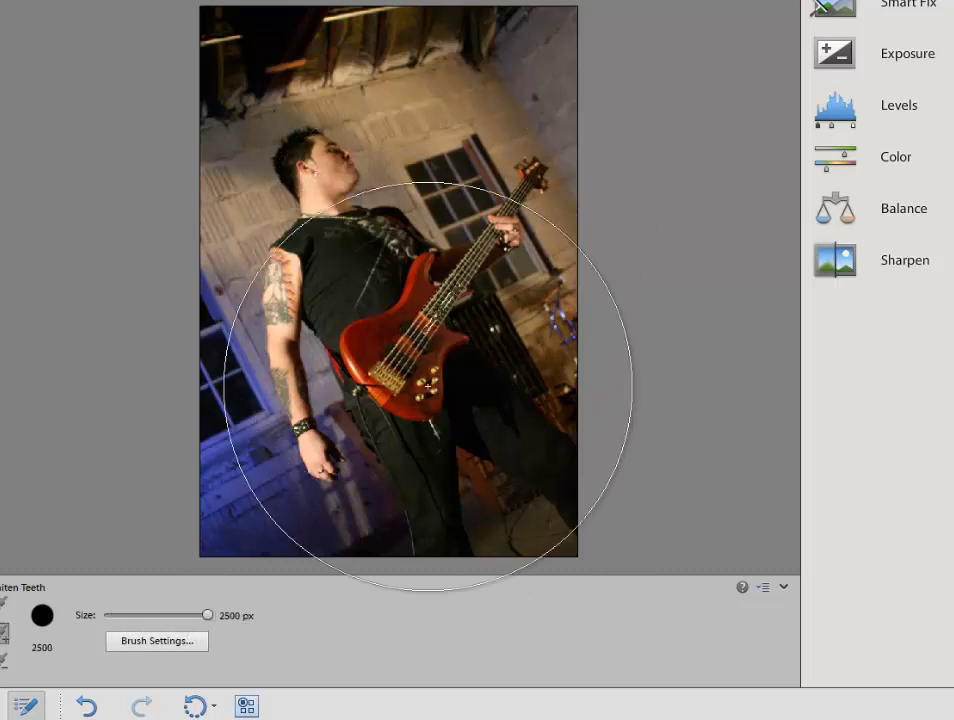
left_click(426, 383)
left_click(312, 425)
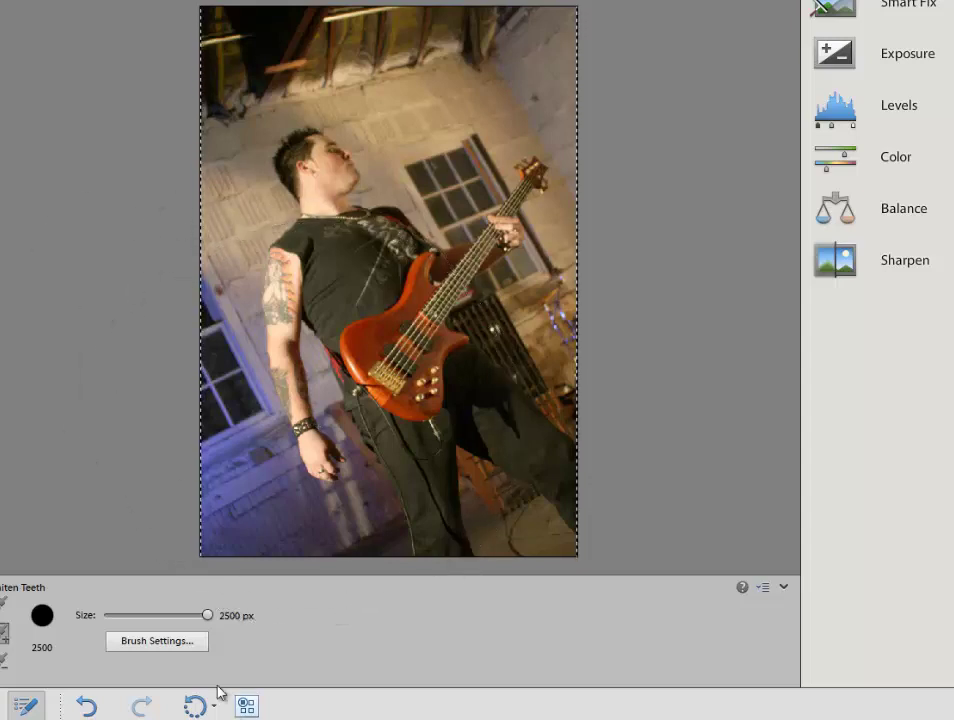
- Shrink the brush back to about 65 px and switch to the Spot Healing Brush
left_click_drag(206, 615, 152, 617)
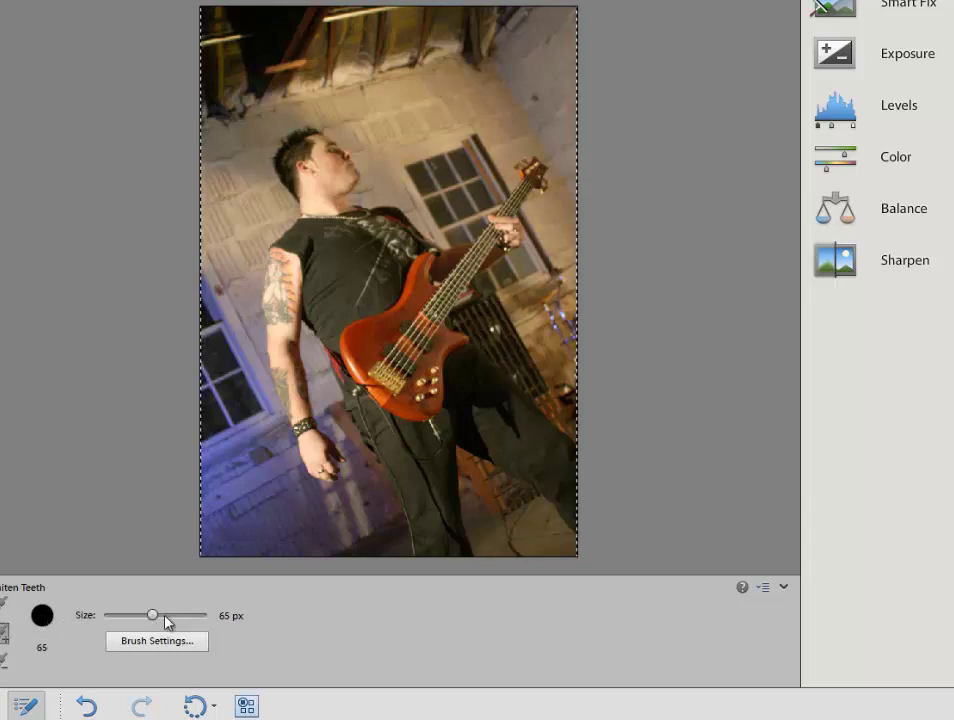
mouse_move(162, 622)
left_mouse_down()
mouse_move(173, 622)
mouse_move(148, 622)
left_mouse_up()
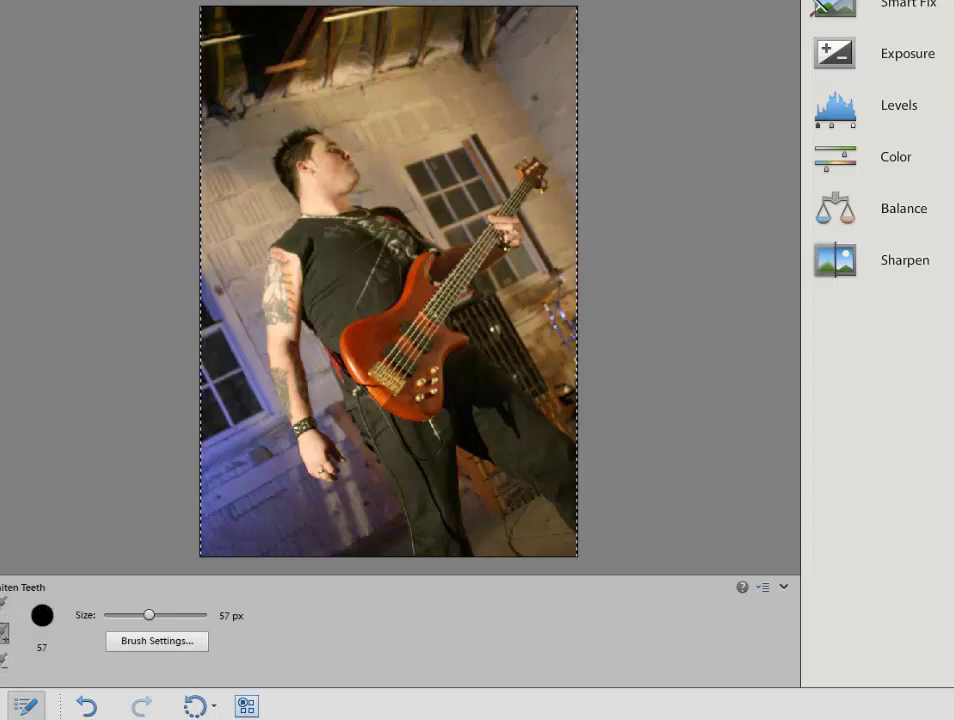
key("j")
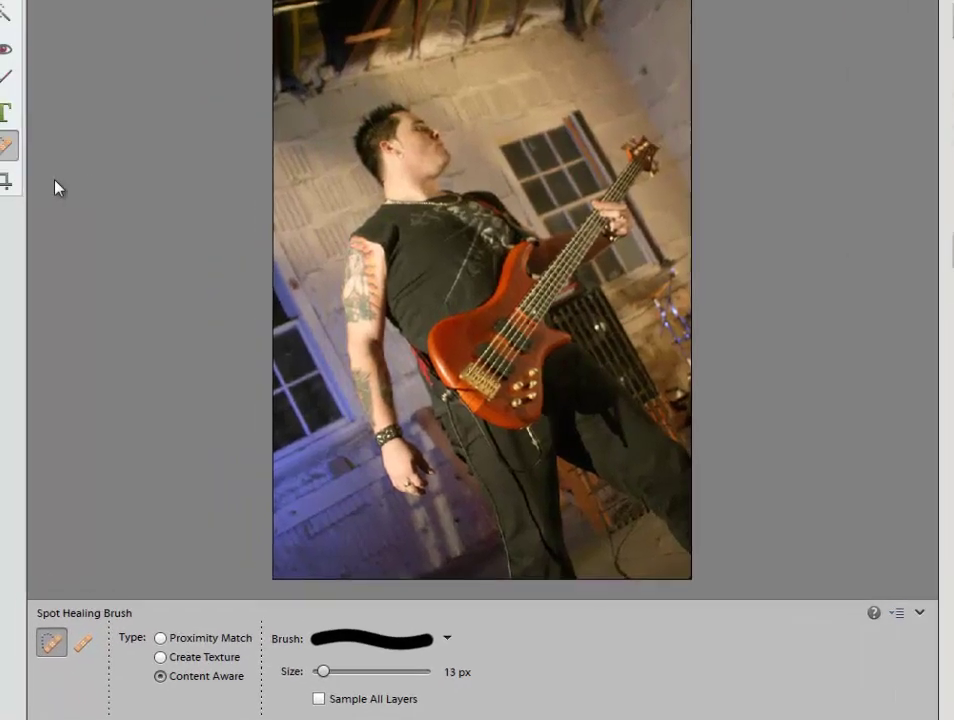
- Crop the photo to the man's head and shoulders, then undo the crop
left_click(5, 180)
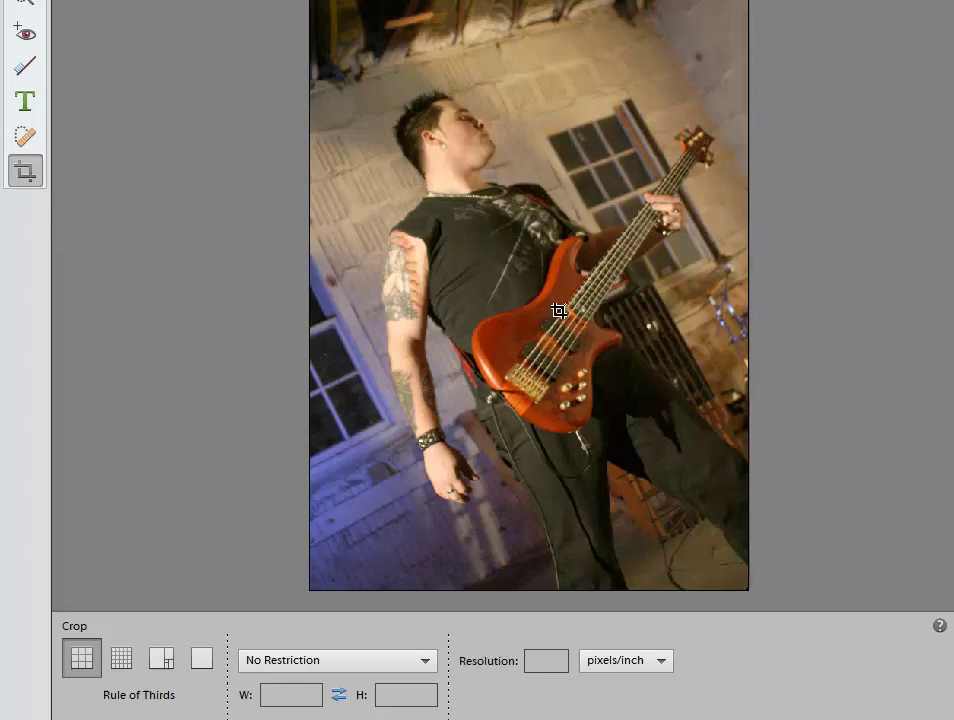
left_click_drag(602, 311, 354, 63)
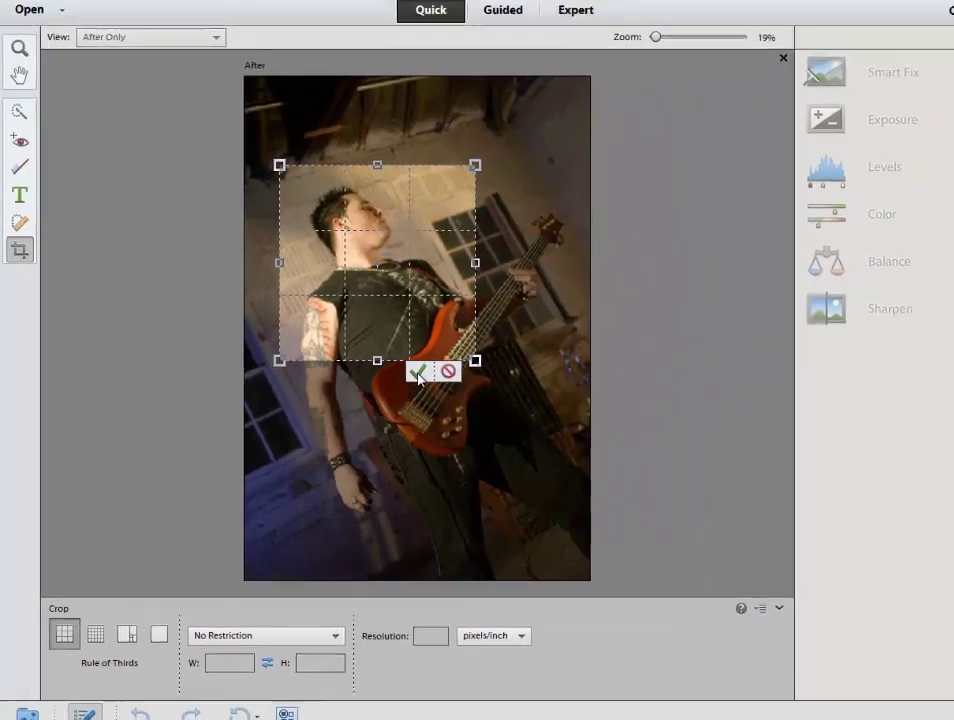
left_click(529, 324)
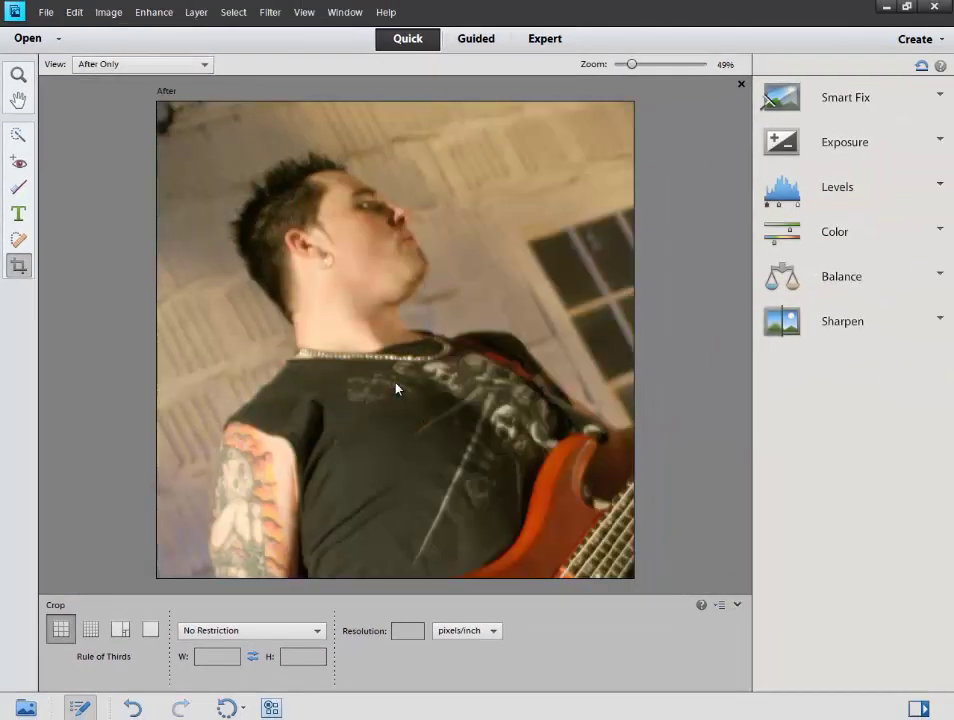
key("ctrl+z")
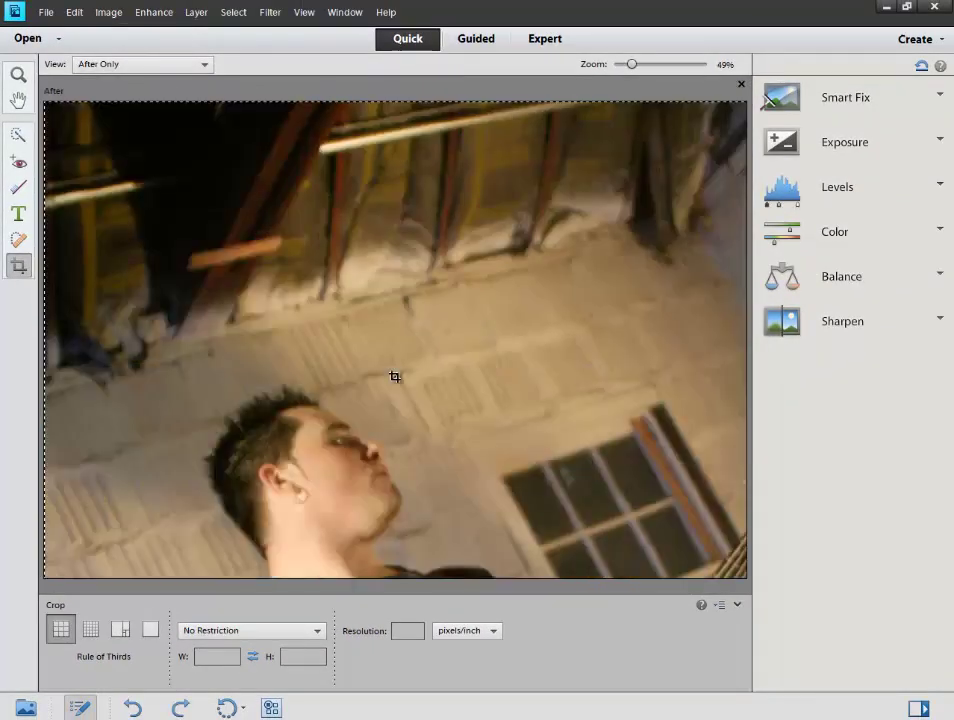
- Try Grid and Rule of Thirds overlays, keep No Restriction, and zoom far out with Hand
left_click(98, 633)
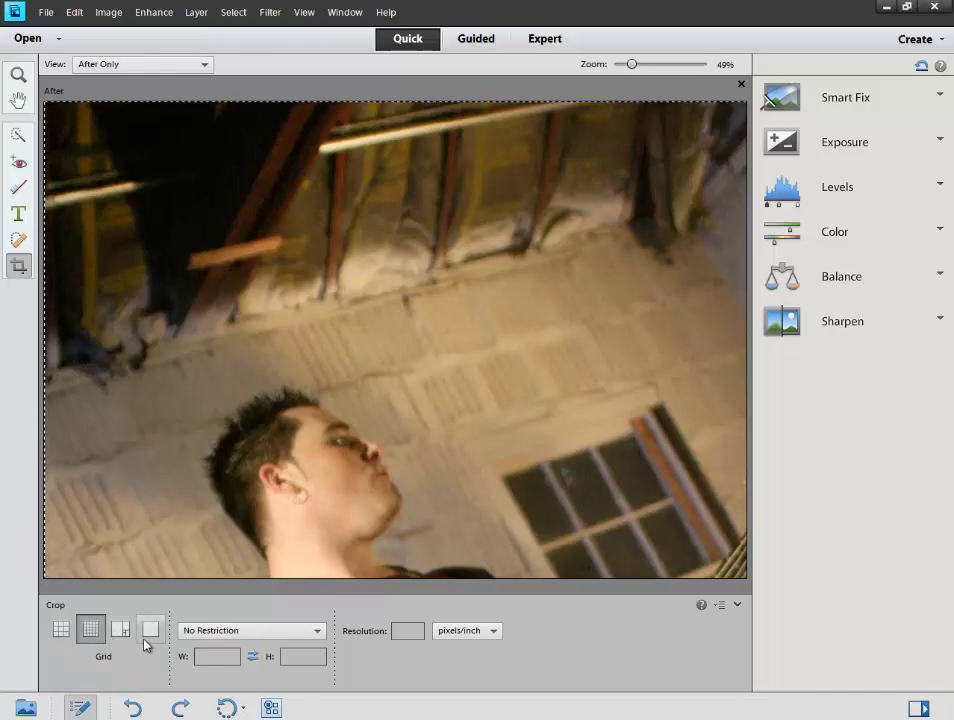
left_click(68, 631)
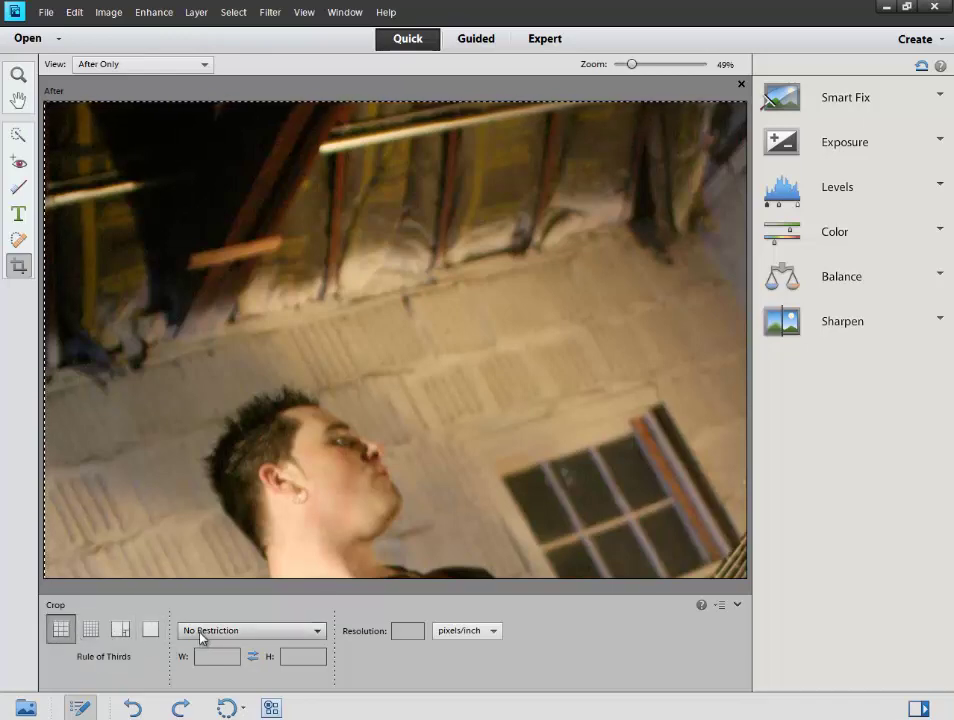
left_click(255, 634)
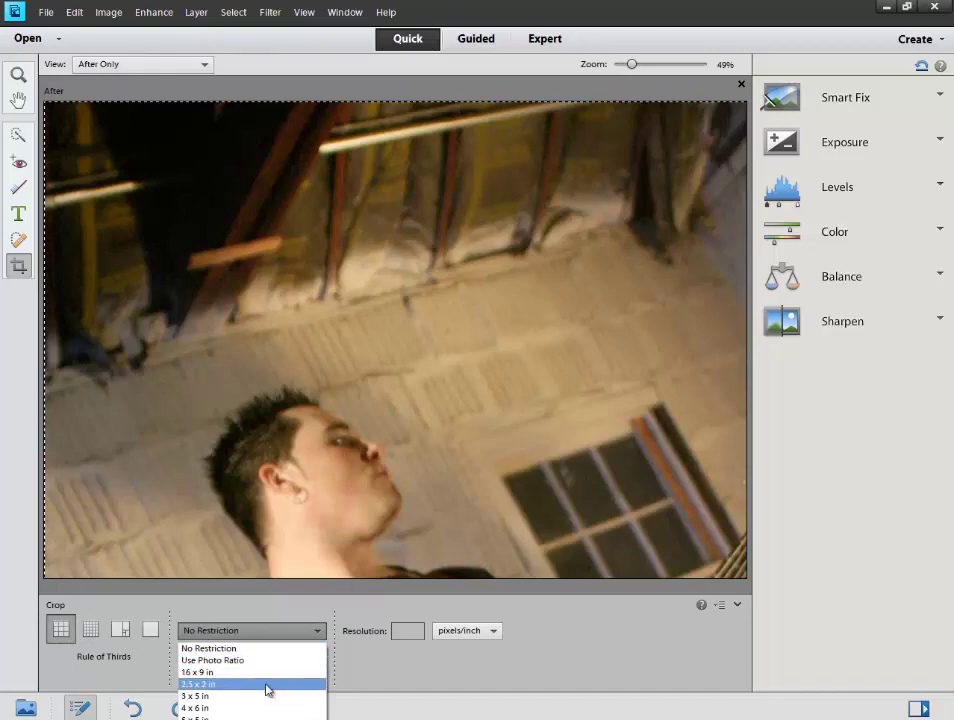
left_click(272, 616)
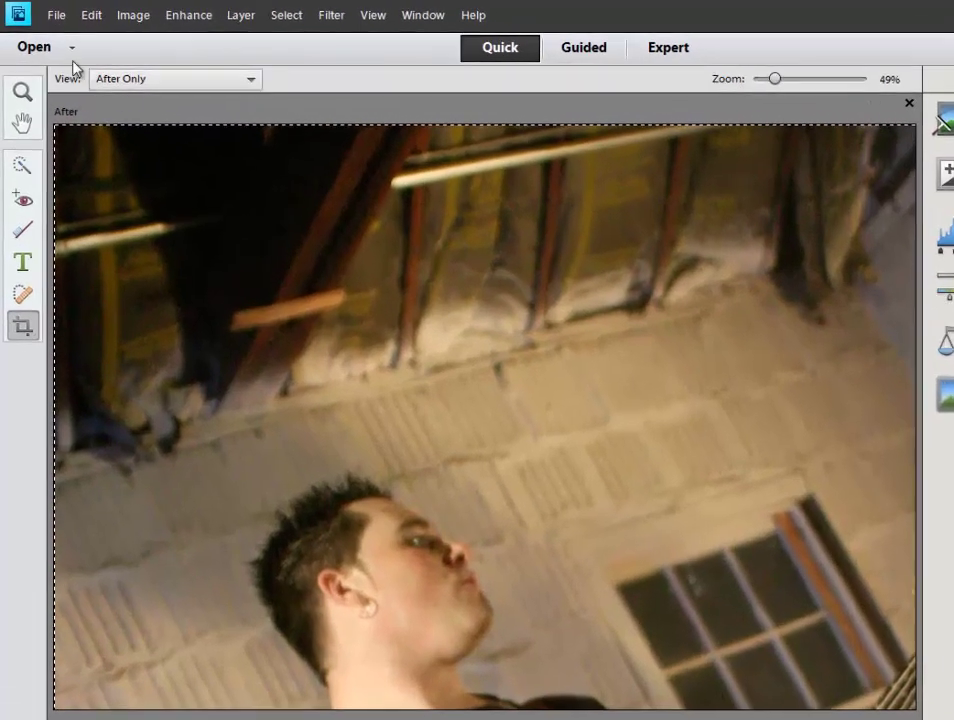
key("h")
key("ctrl+minus")
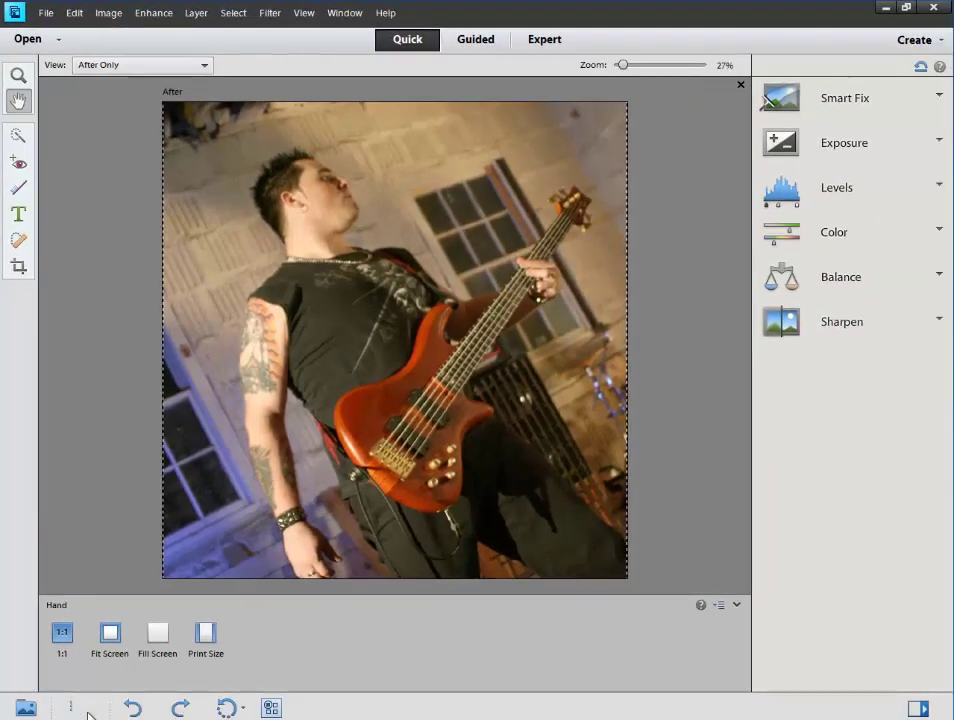
- Hide and reshow Tool Options, then launch the Elements Organizer
left_click(80, 708)
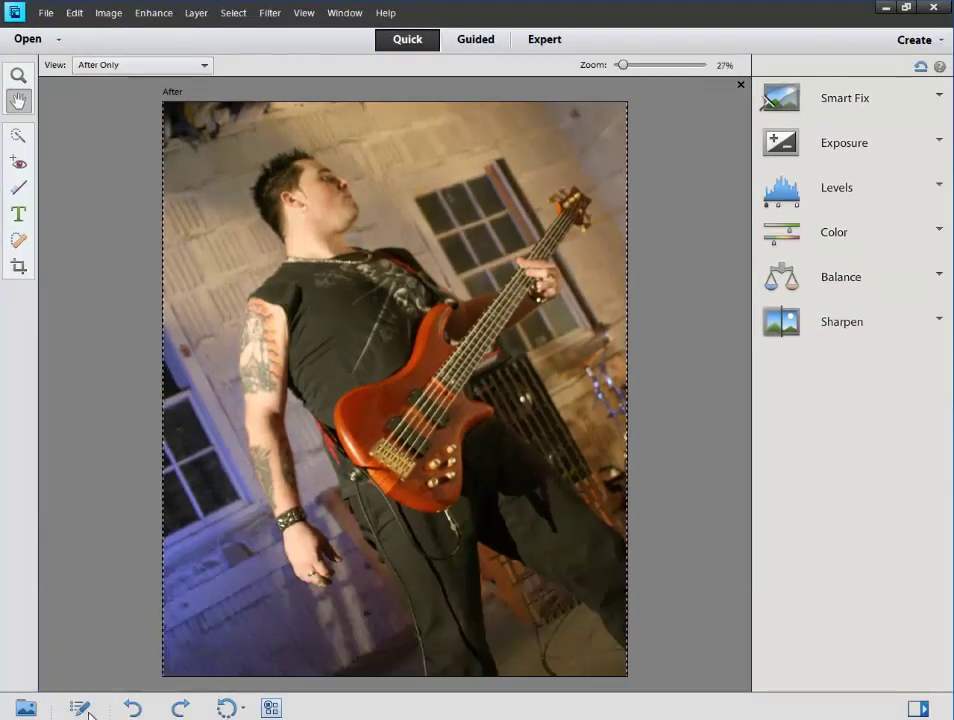
left_click(80, 708)
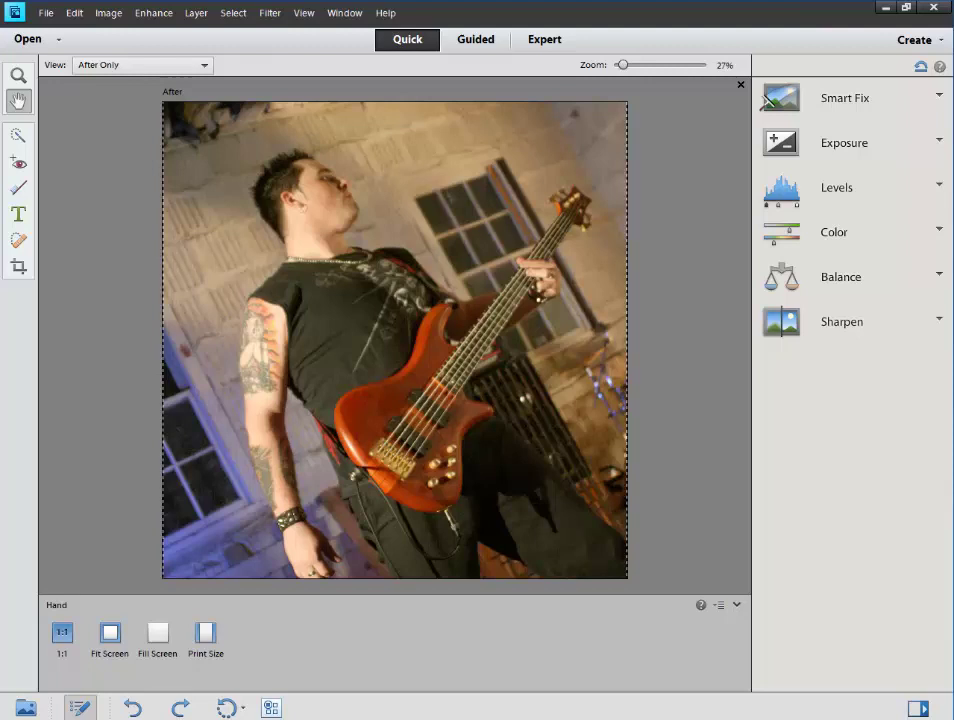
left_click(273, 708)
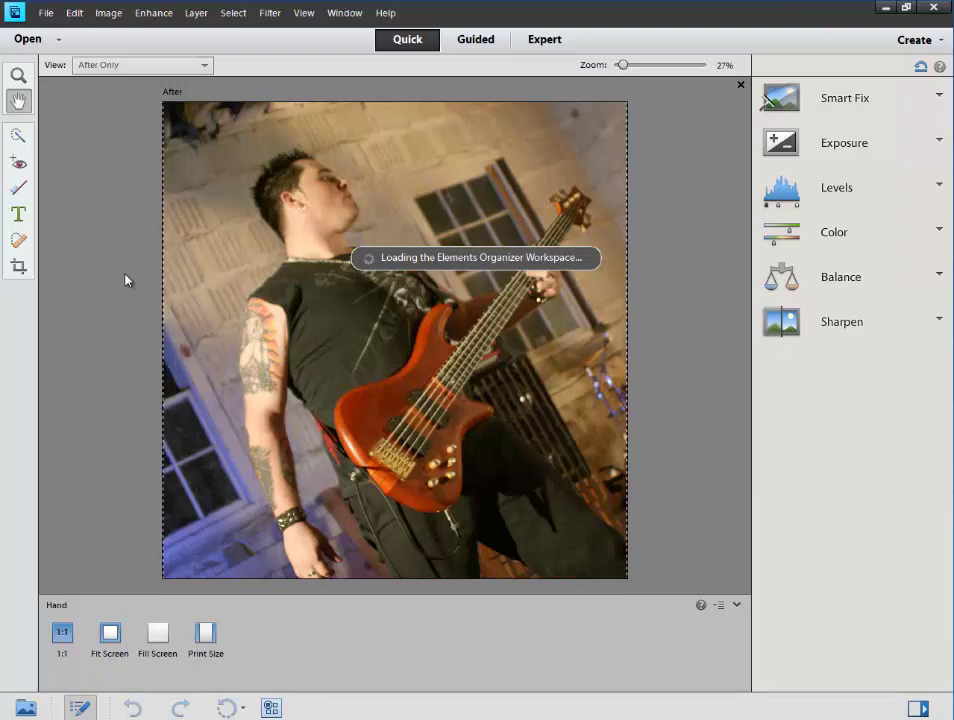
- Browse the Edit menu, then exit the Organizer from its File menu
left_click(72, 14)
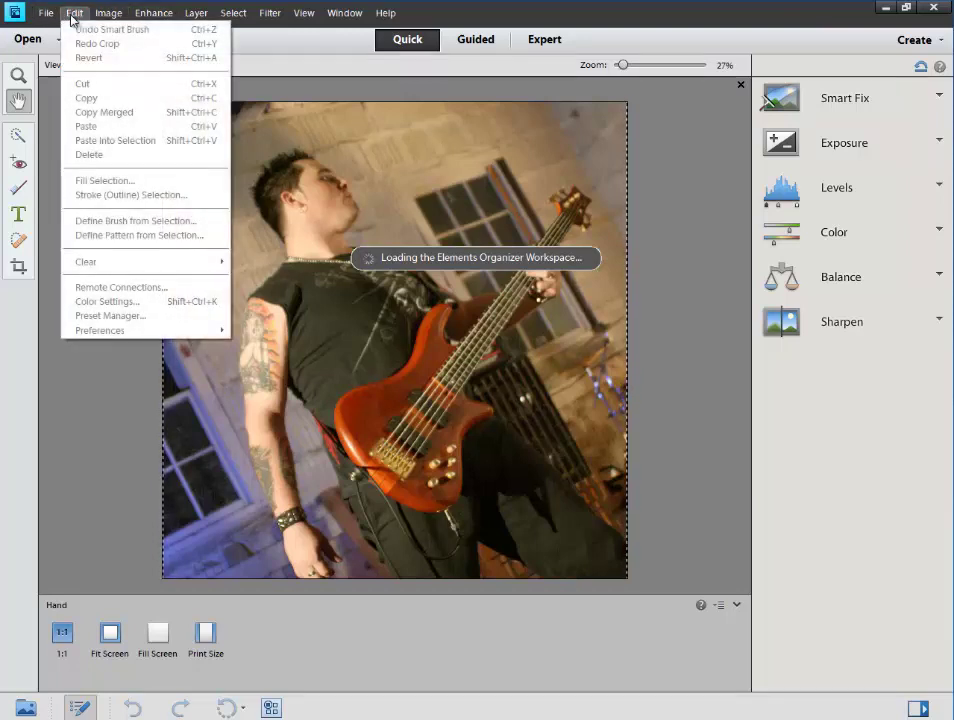
mouse_move(95, 20)
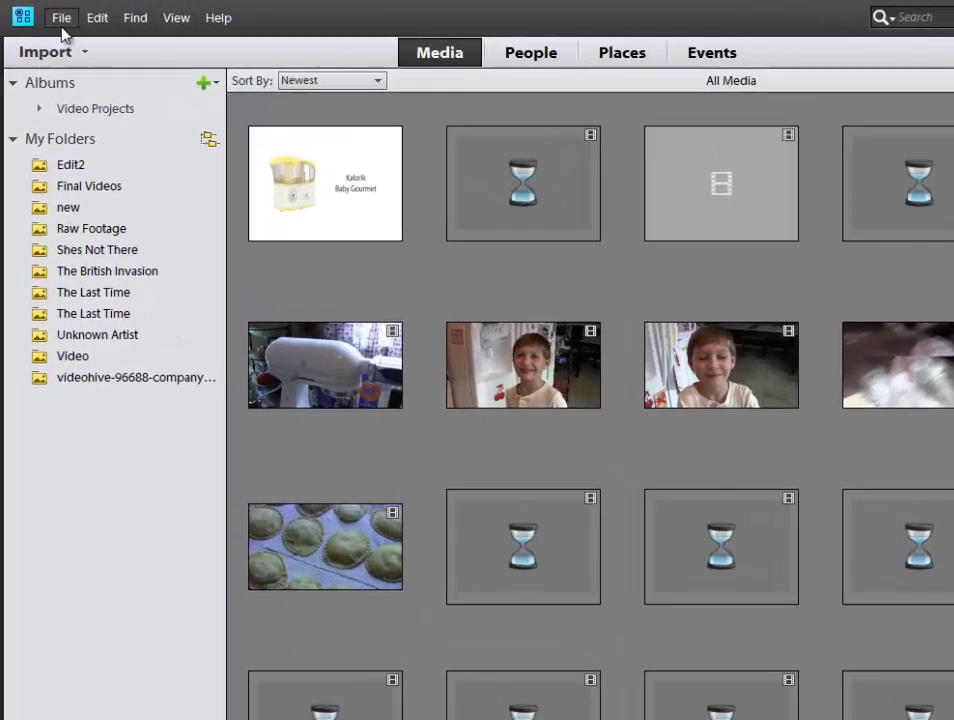
left_click(64, 28)
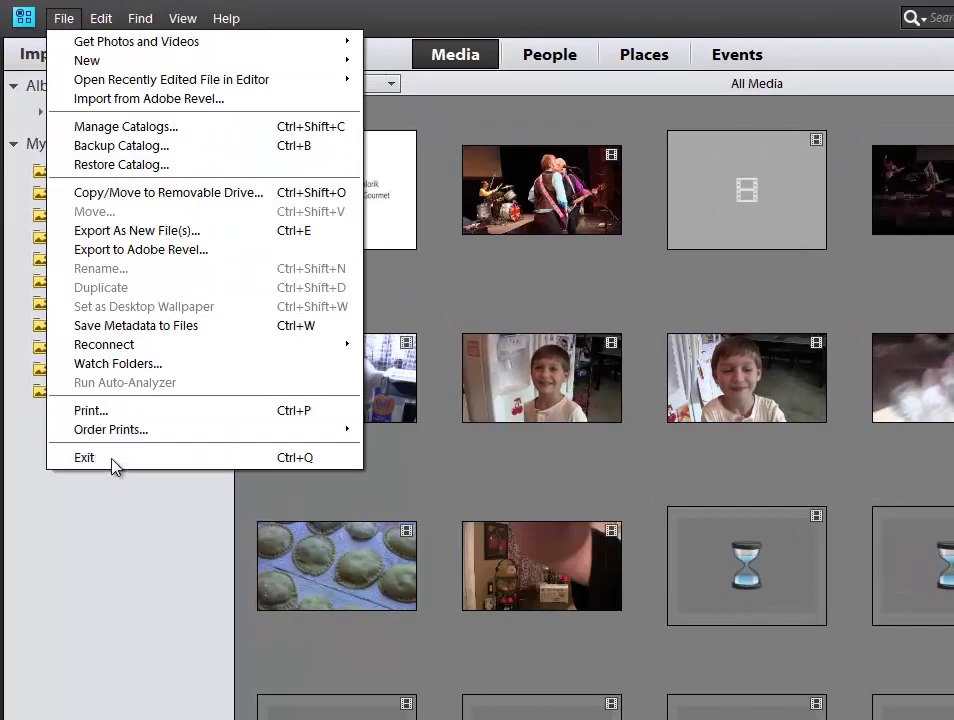
key("Escape")
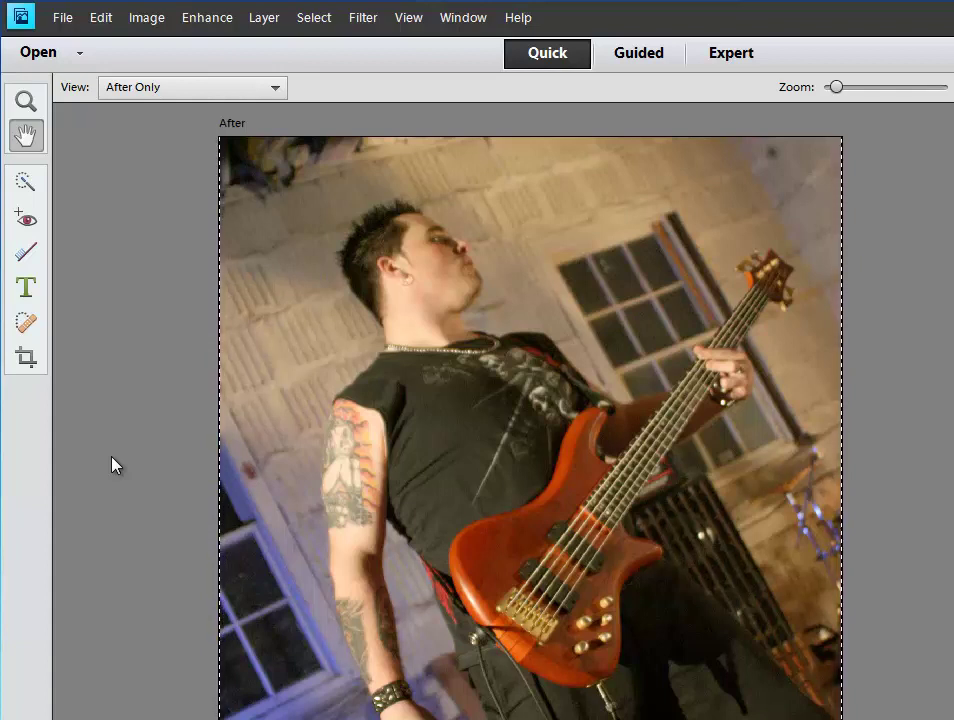
- In Guided mode, scroll the Photo Effects list and open the Tilt-Shift edit
left_click(640, 54)
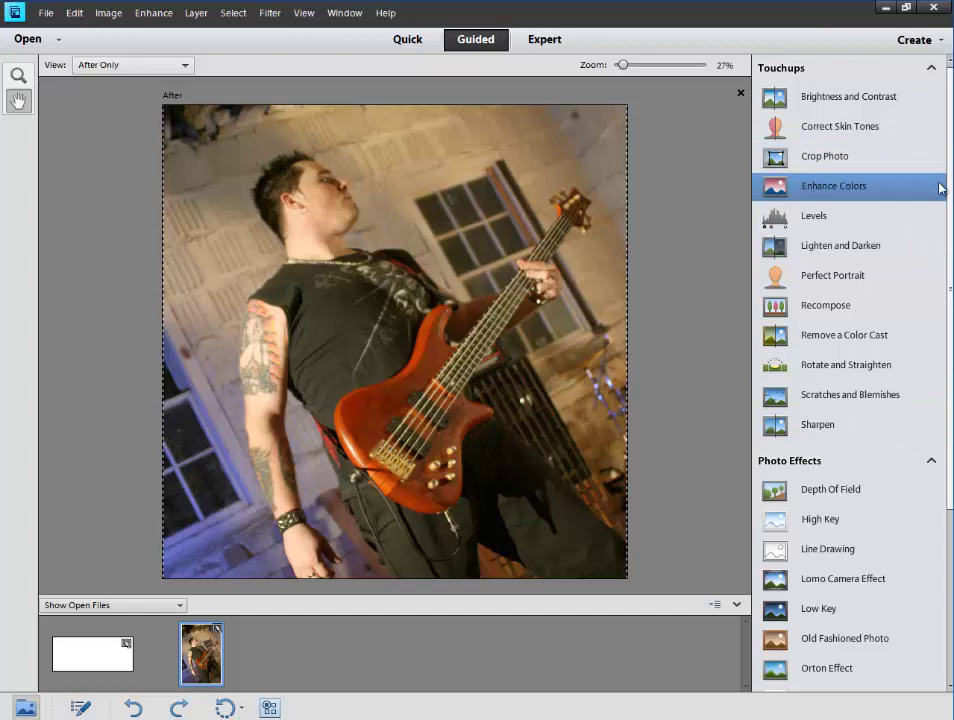
scroll(950, 200, "down", 3)
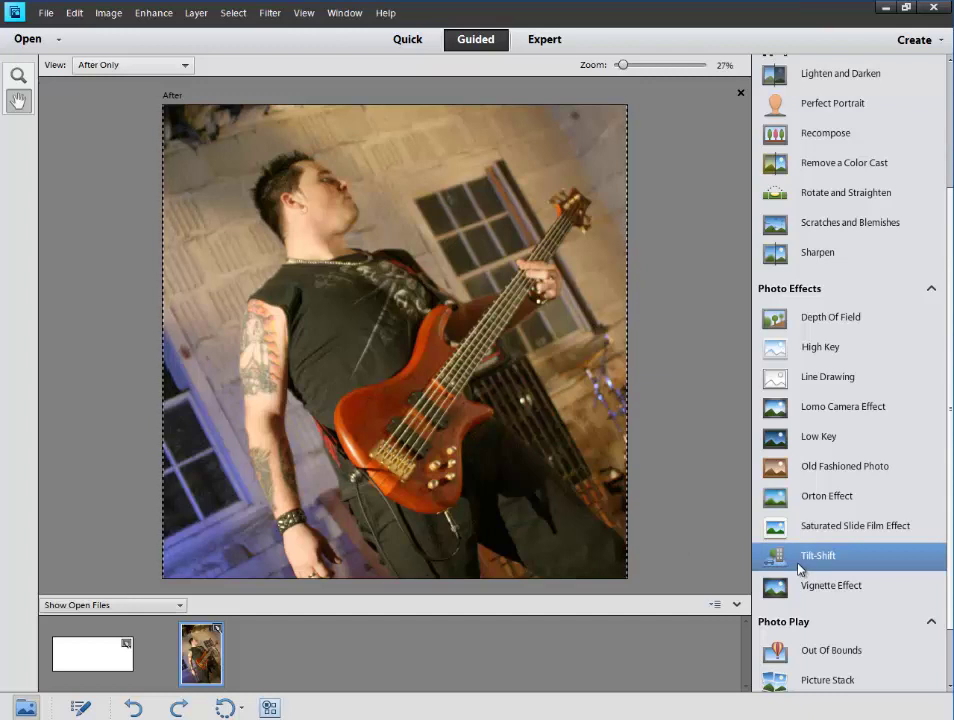
left_click(801, 560)
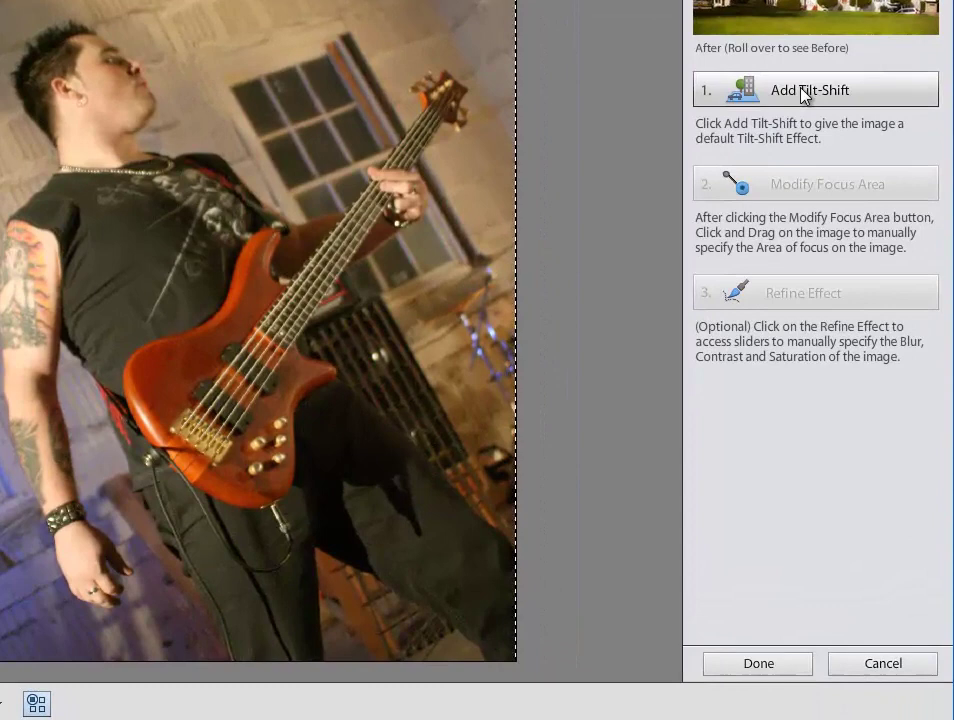
- Add a default tilt-shift blur, drag focus-area lines toward the guitar, then cancel the effect
left_click(803, 92)
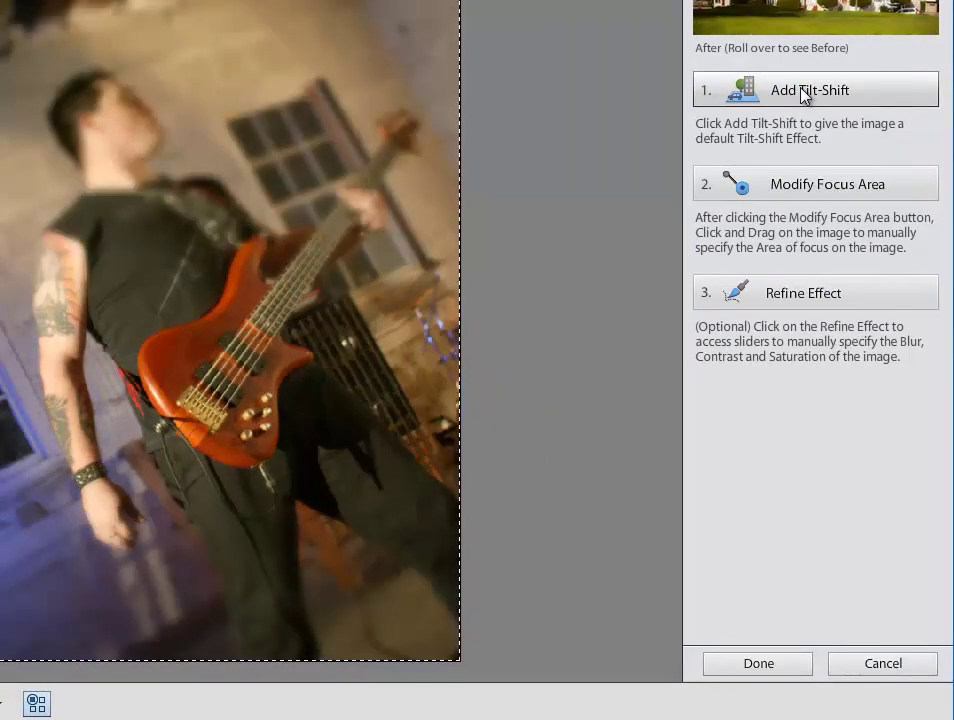
mouse_move(815, 22)
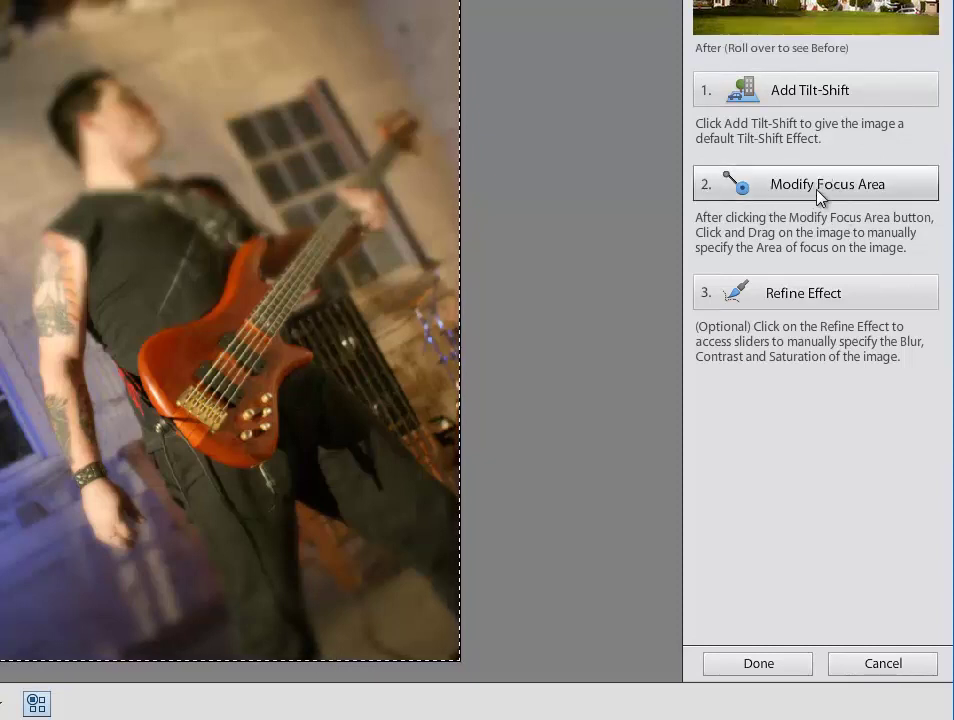
left_click(763, 199)
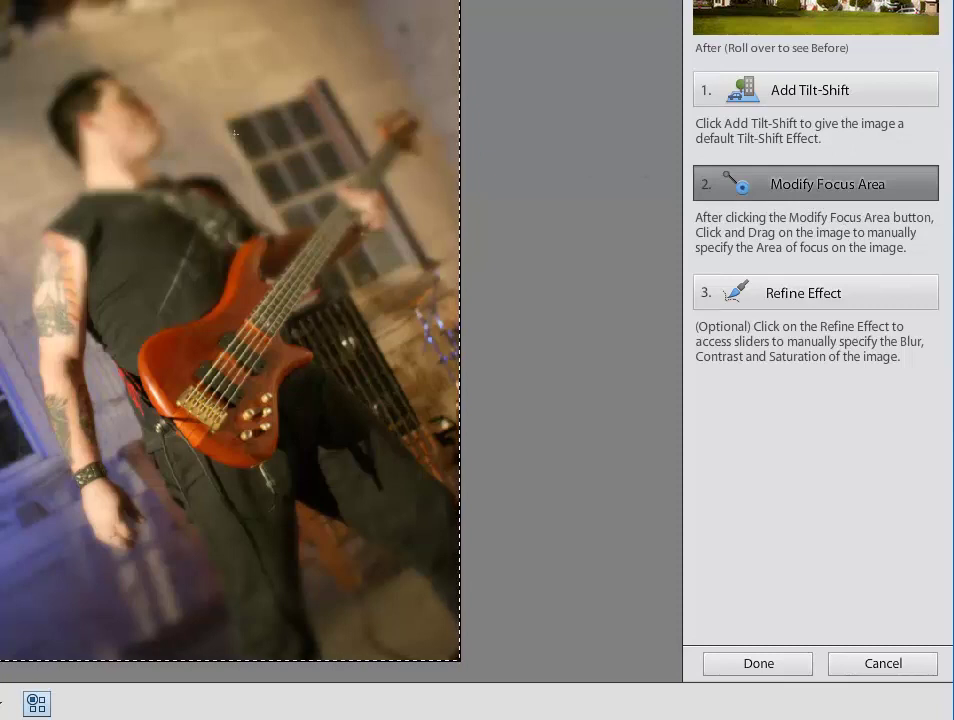
left_click_drag(70, 368, 179, 149)
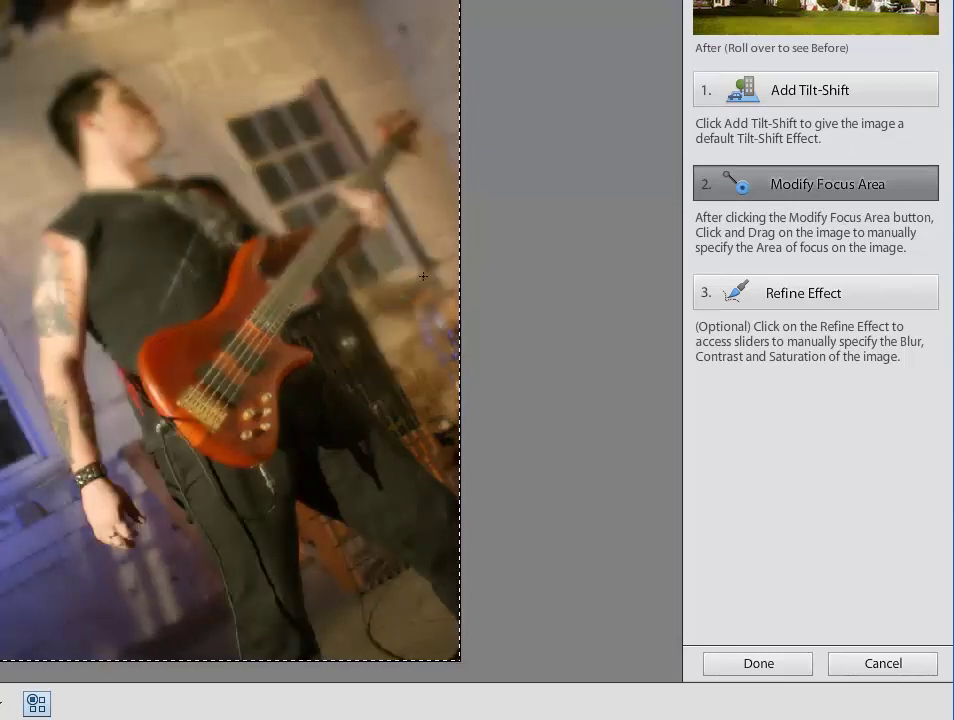
left_click_drag(72, 116, 57, 2)
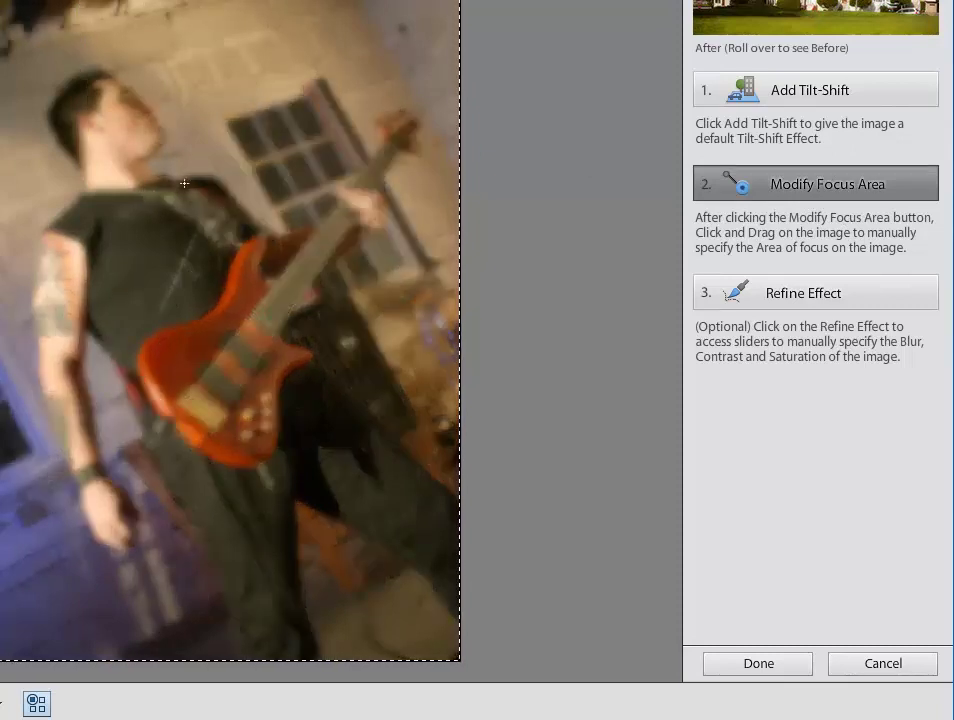
left_click_drag(140, 132, 76, 366)
left_click_drag(130, 292, 99, 462)
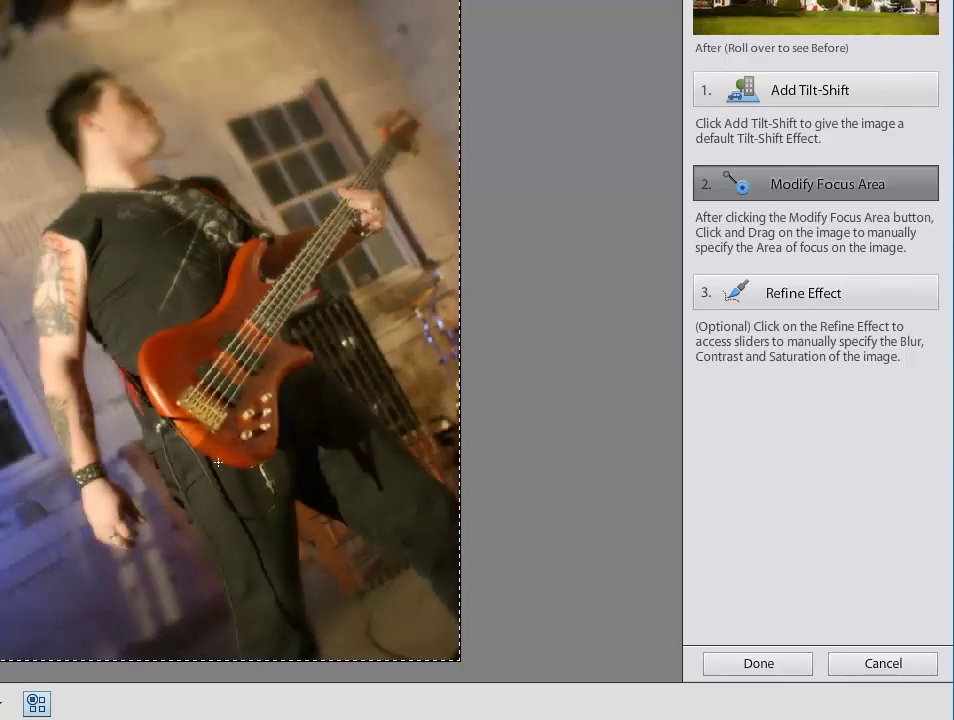
left_click_drag(218, 462, 240, 330)
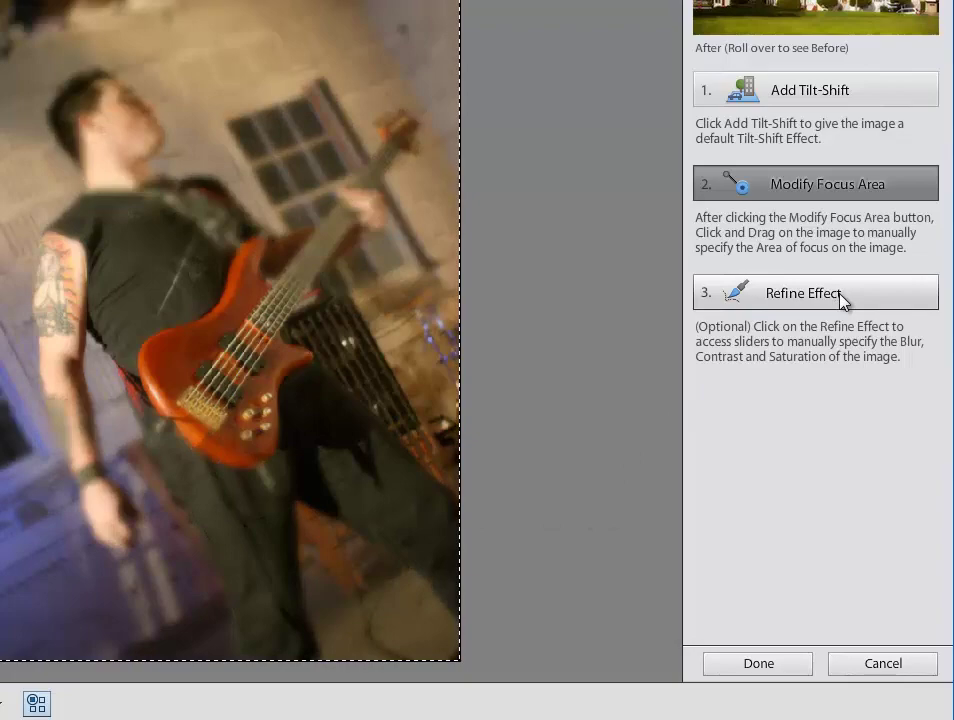
left_click(890, 672)
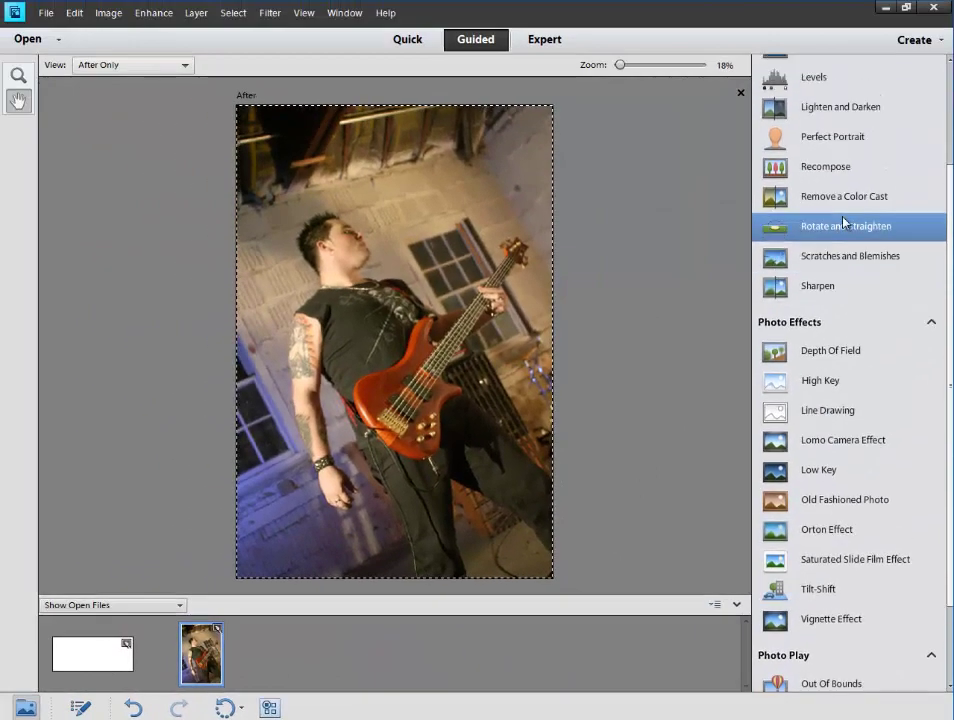
- Open the Sharpen guided edit, push sharpening near maximum, then cancel it
scroll(845, 220, "up", 1)
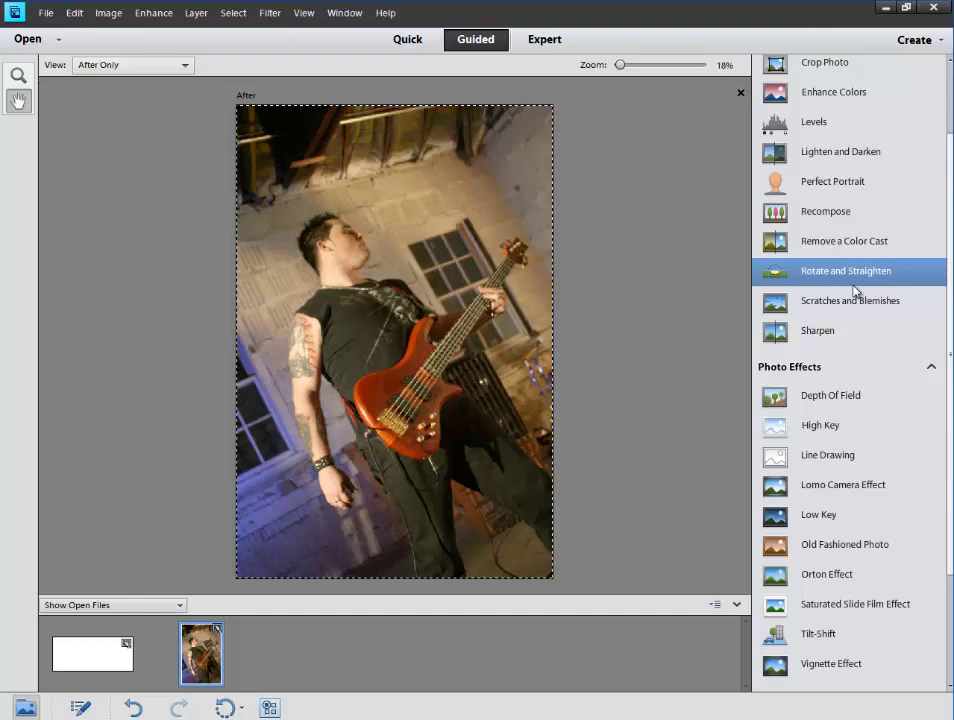
left_click(845, 333)
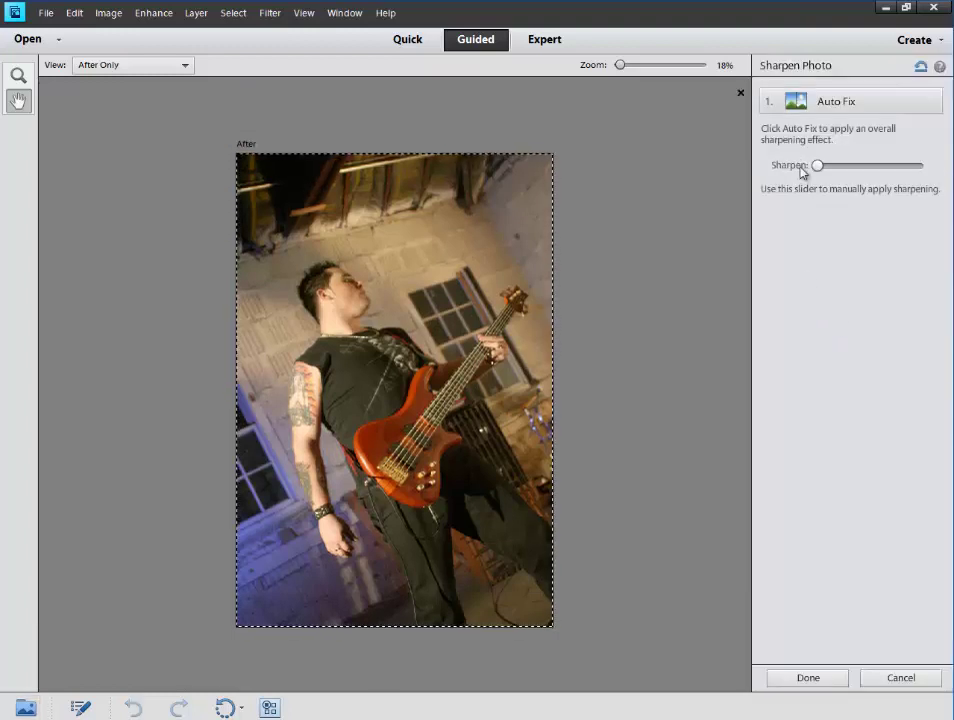
left_click(856, 166)
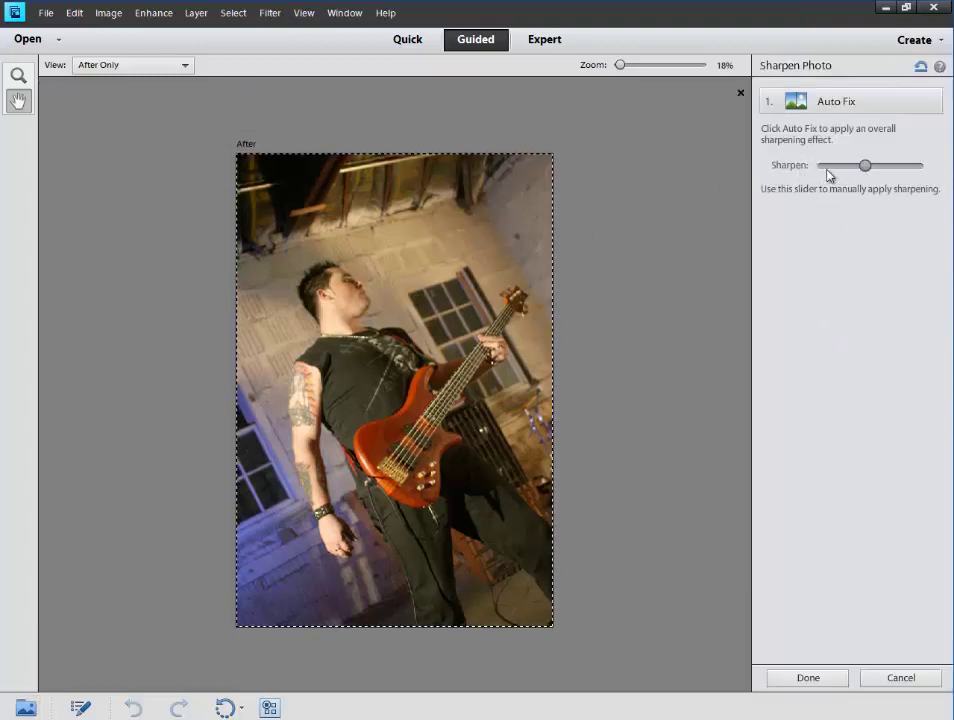
left_click_drag(872, 172, 909, 172)
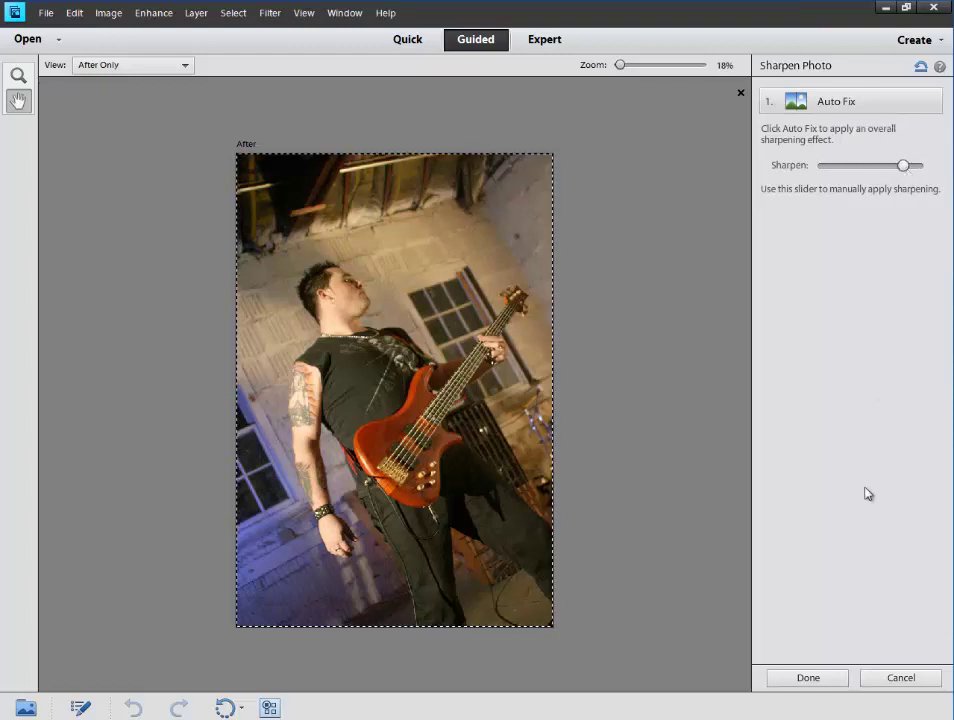
left_click(900, 678)
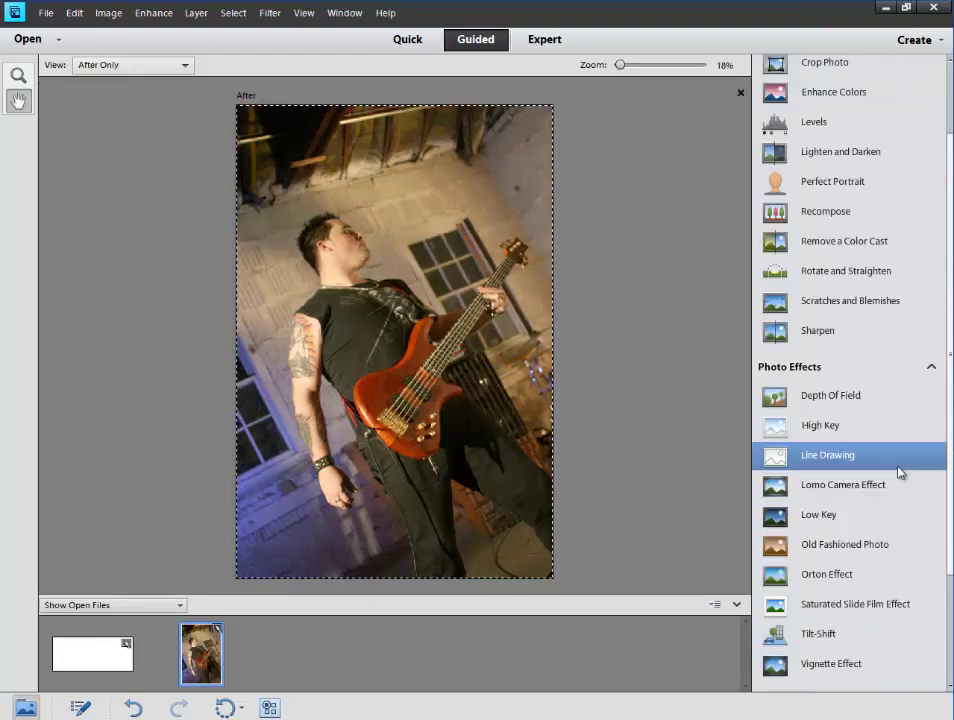
- Try the Old Fashioned Photo edit with Adjust Tone, the Urban and Newspaper presets, and texture
left_click(865, 547)
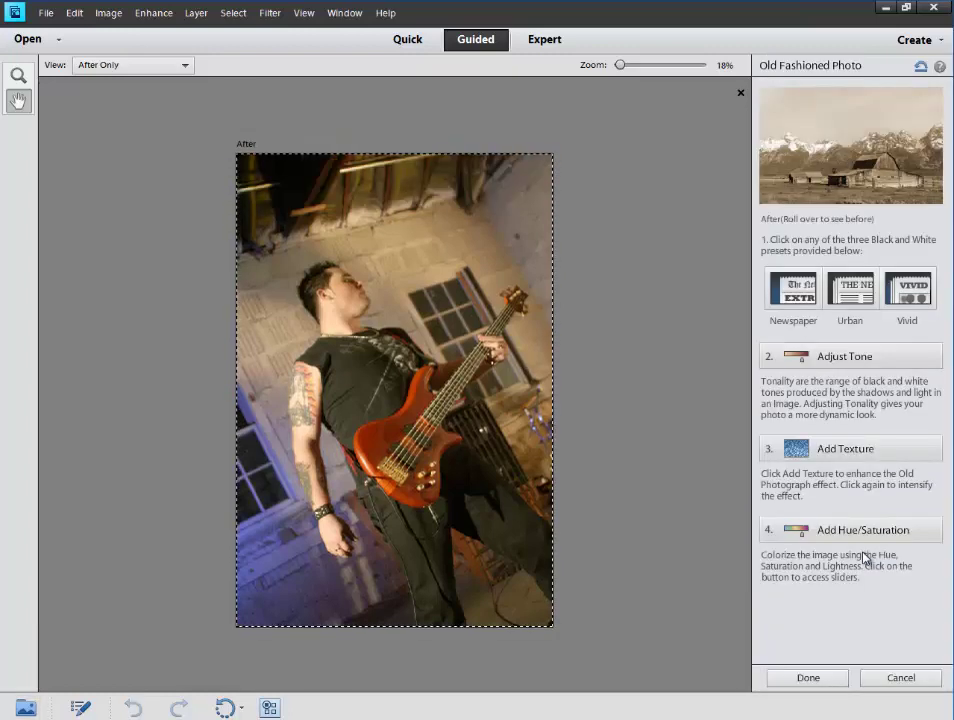
left_click(836, 366)
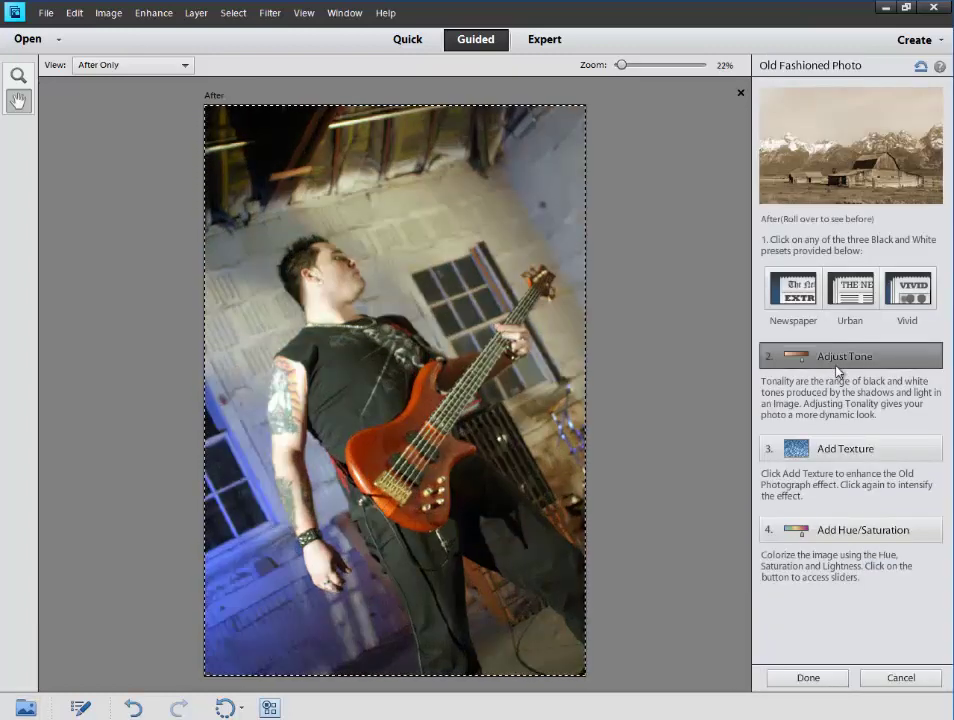
left_click(849, 288)
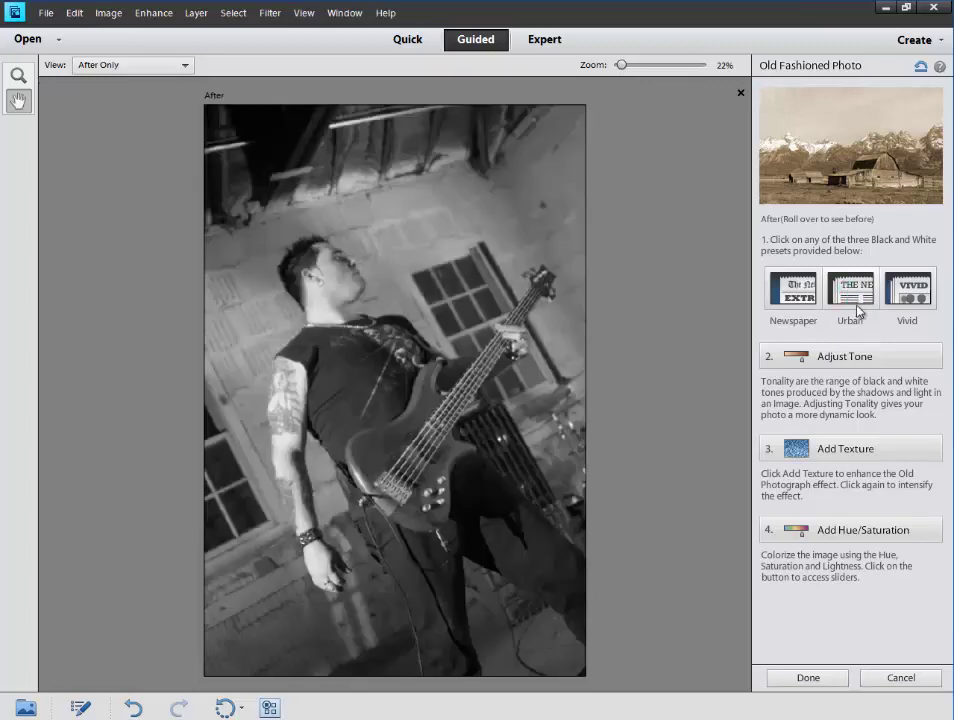
left_click(791, 300)
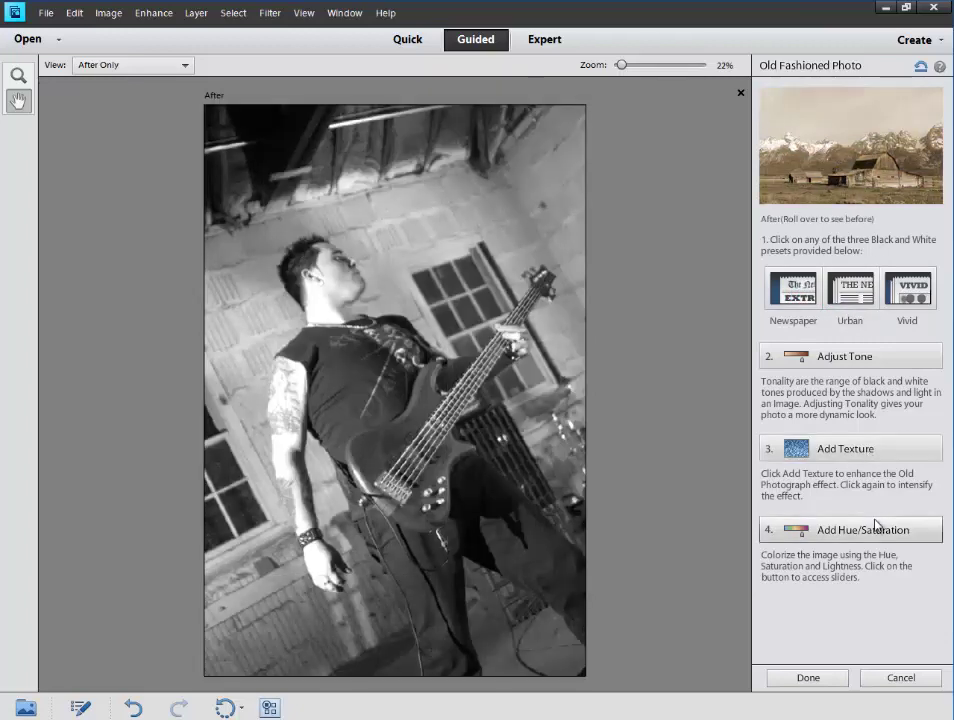
left_click(866, 453)
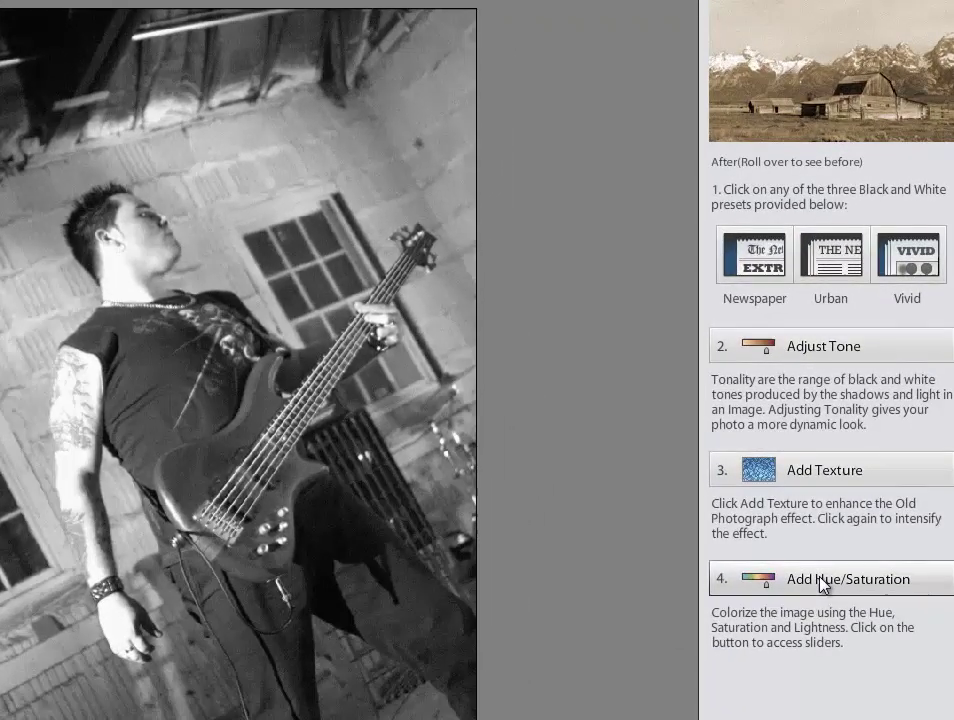
- Open Hue/Saturation for a sepia tint, then cancel it and the Old Fashioned Photo edit
left_click(840, 531)
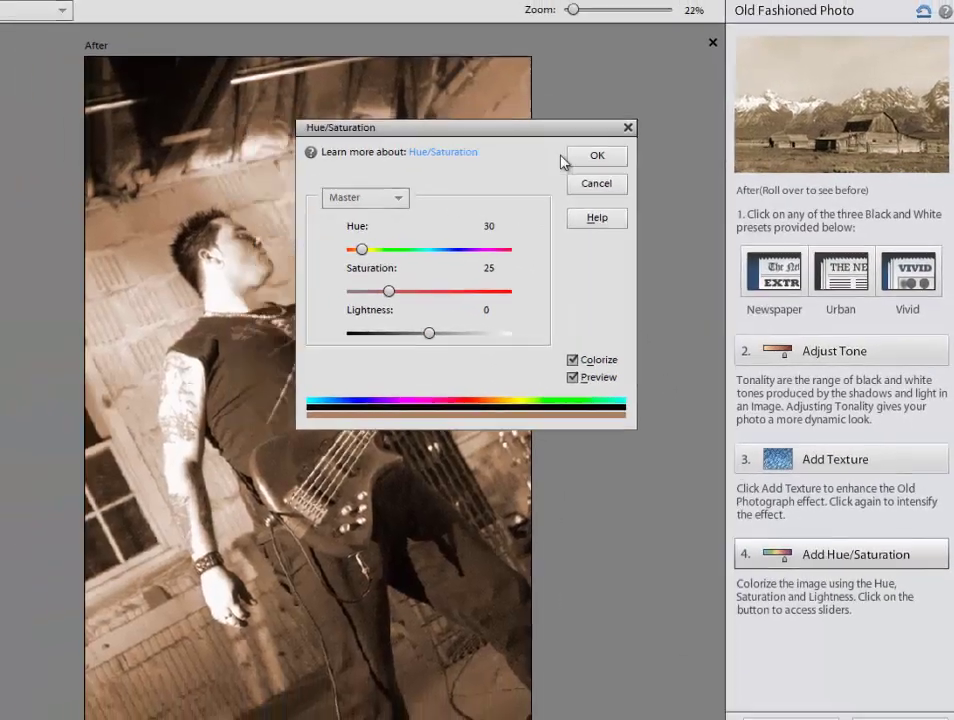
left_click_drag(360, 86, 593, 302)
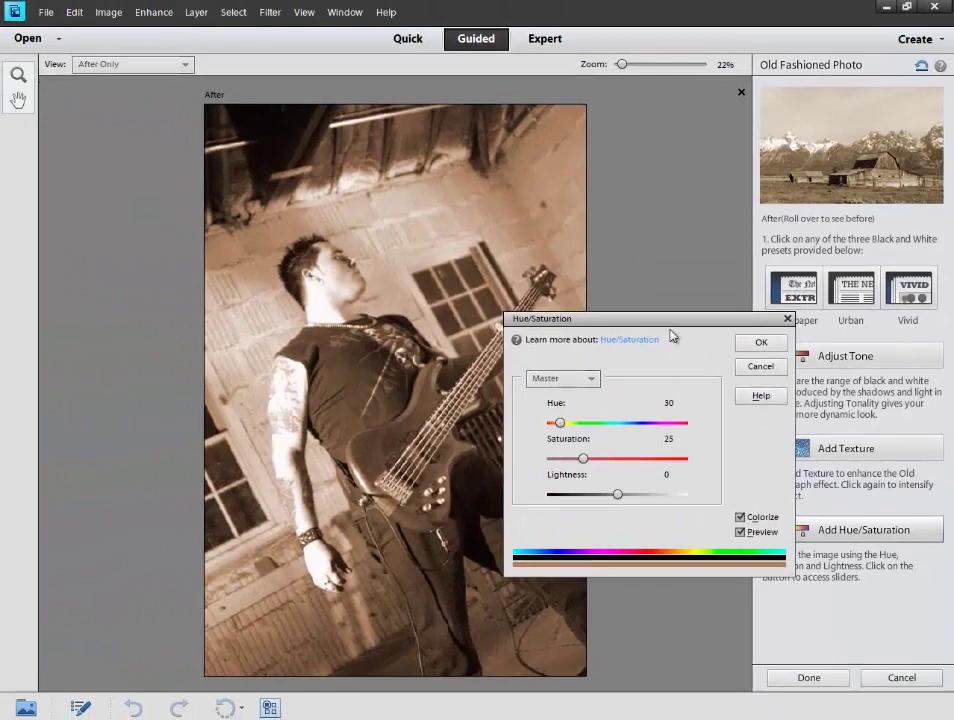
left_click(756, 368)
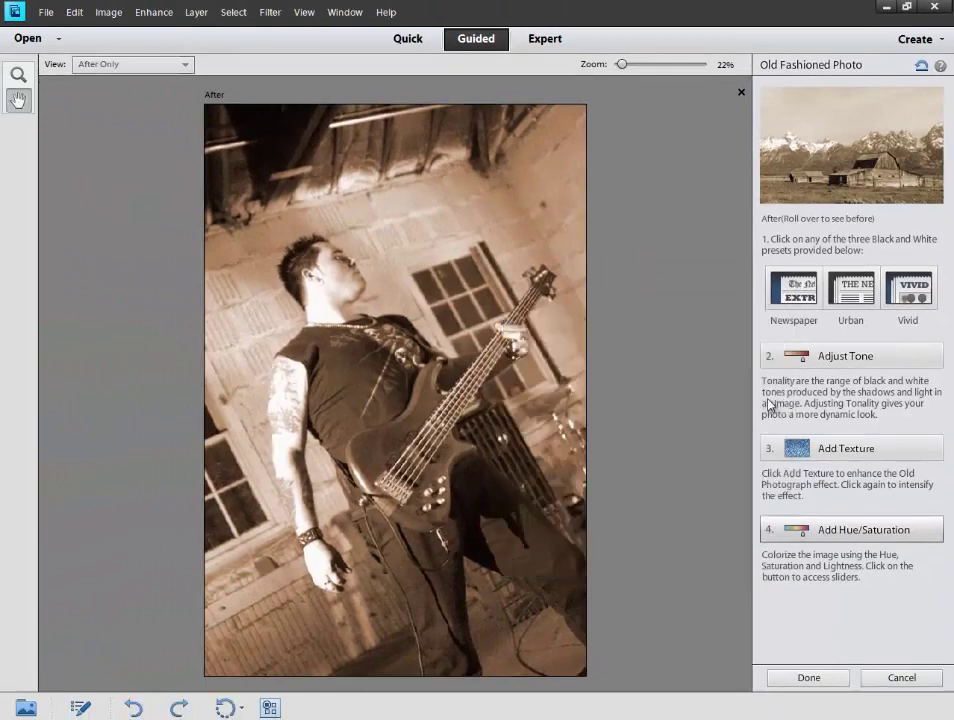
left_click(903, 679)
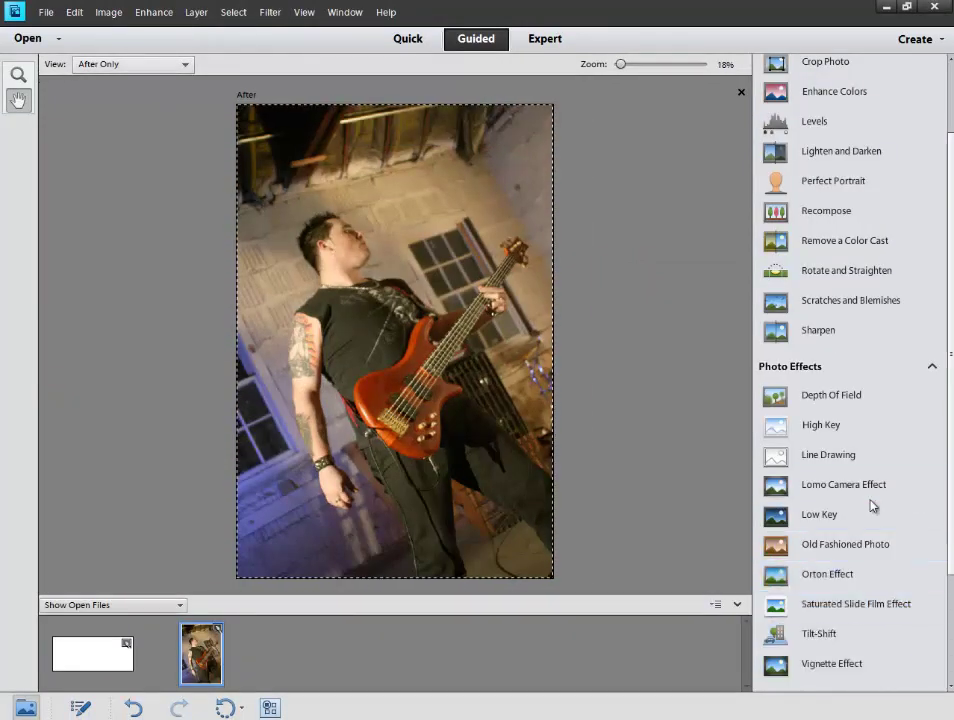
scroll(860, 600, "down", 1)
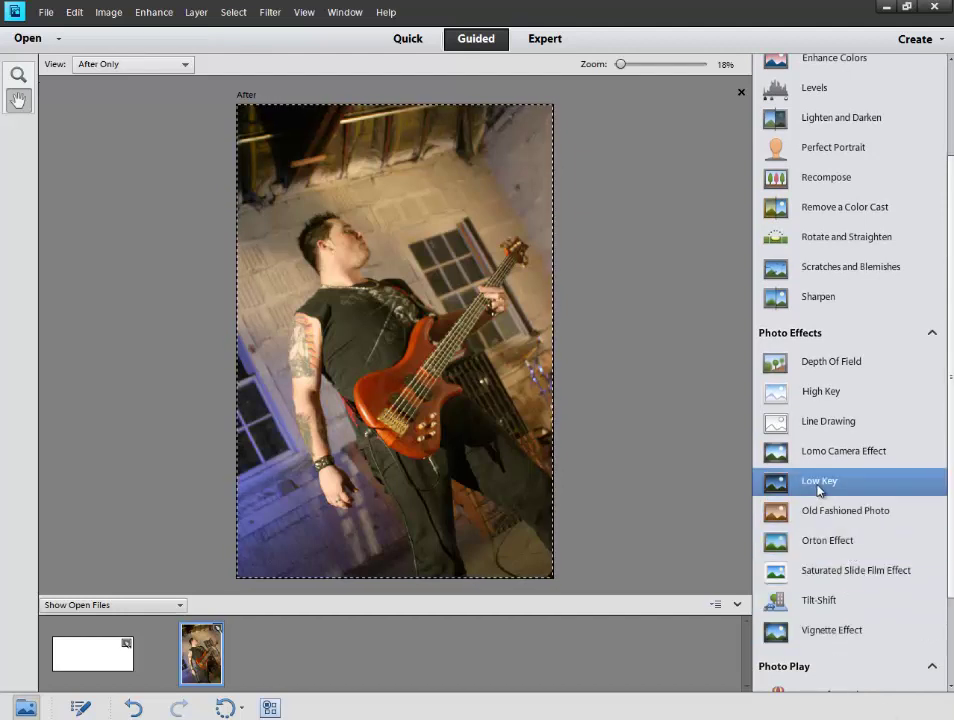
left_click(815, 424)
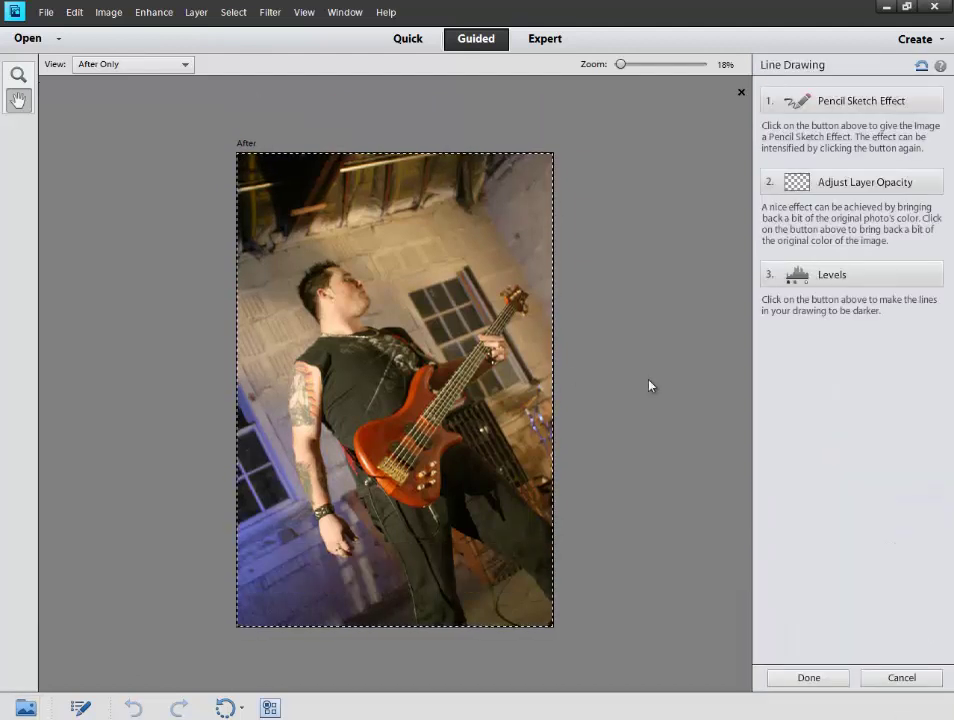
left_click(822, 100)
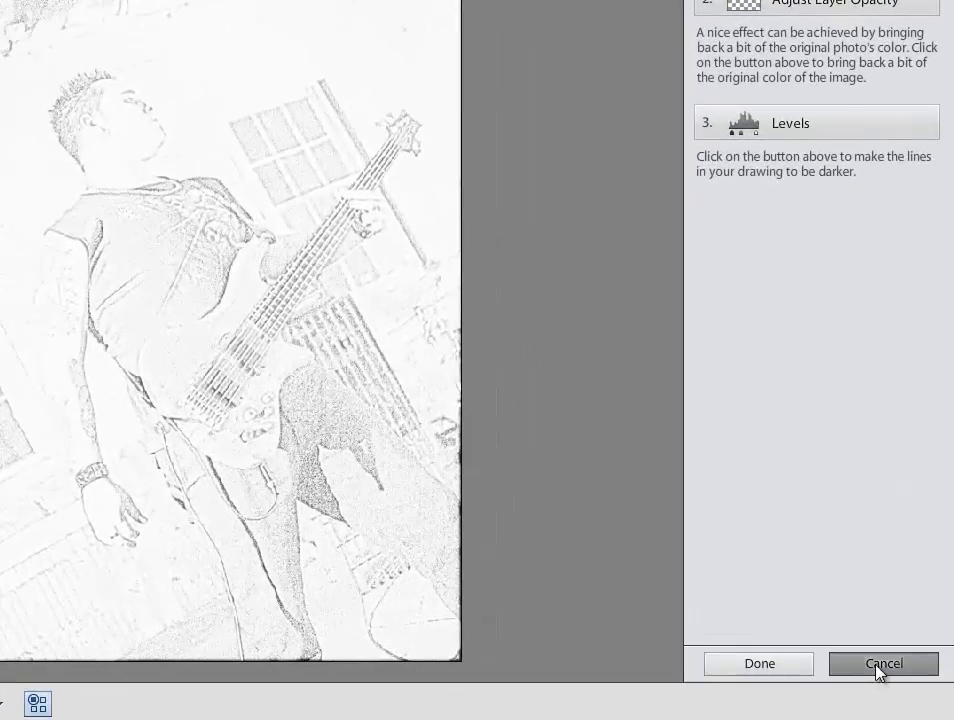
left_click(878, 664)
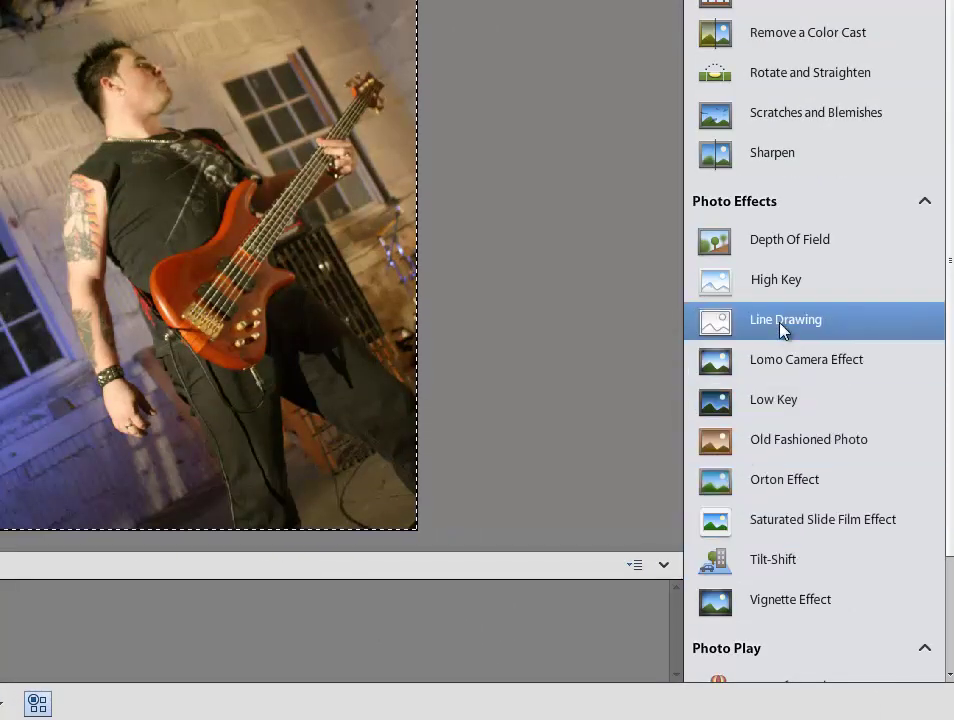
- Apply a simple Depth Of Field blur, drag a focus area gradient, then cancel the effect
left_click(818, 251)
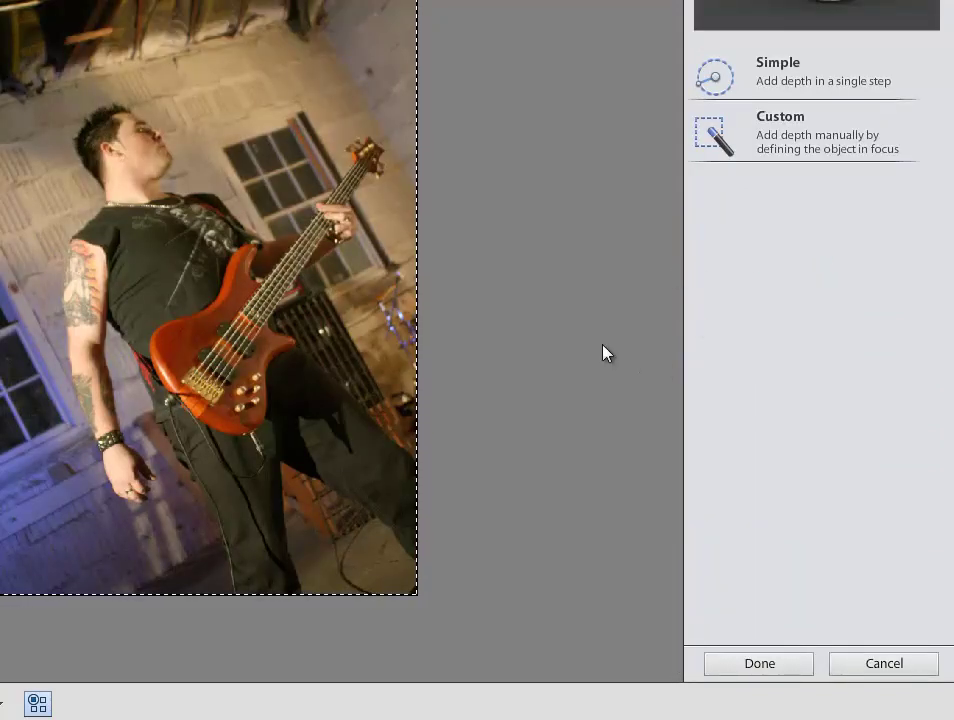
left_click(788, 79)
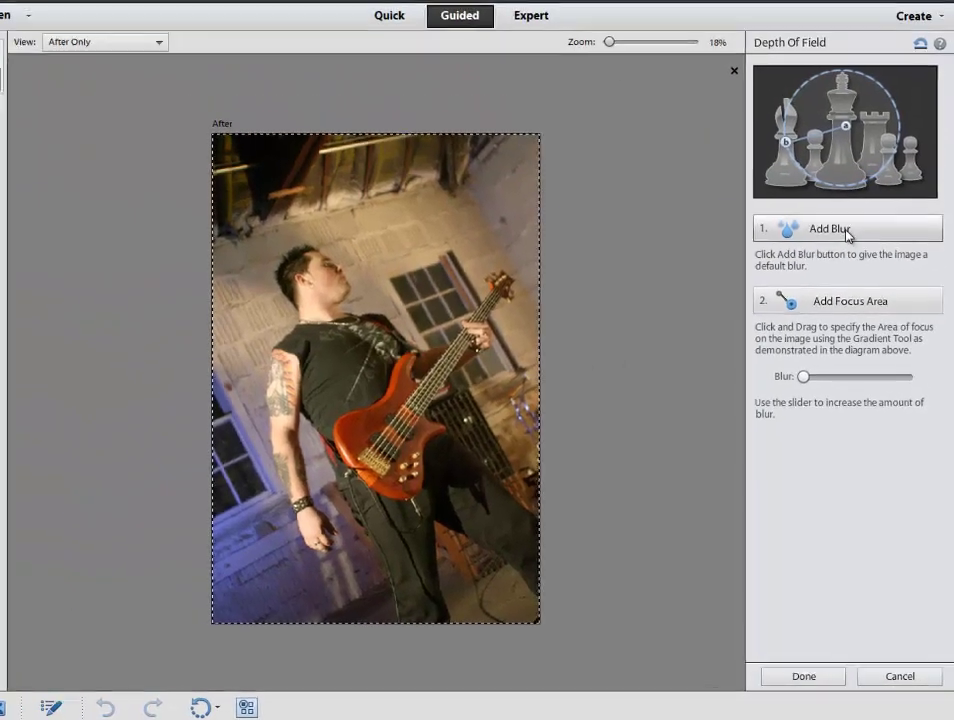
left_click(809, 90)
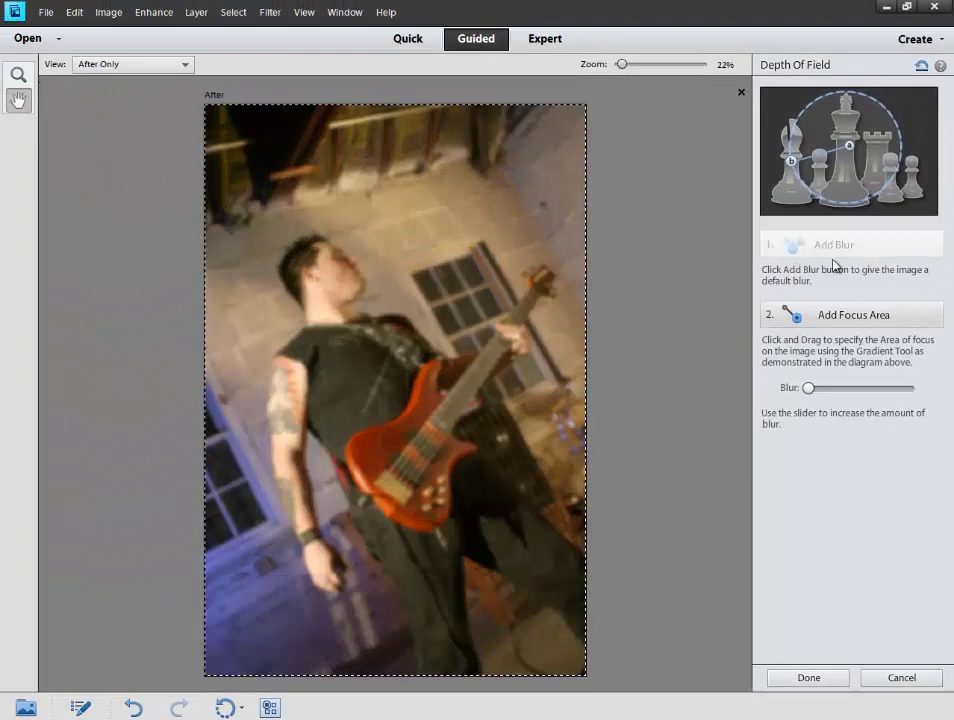
left_click(818, 315)
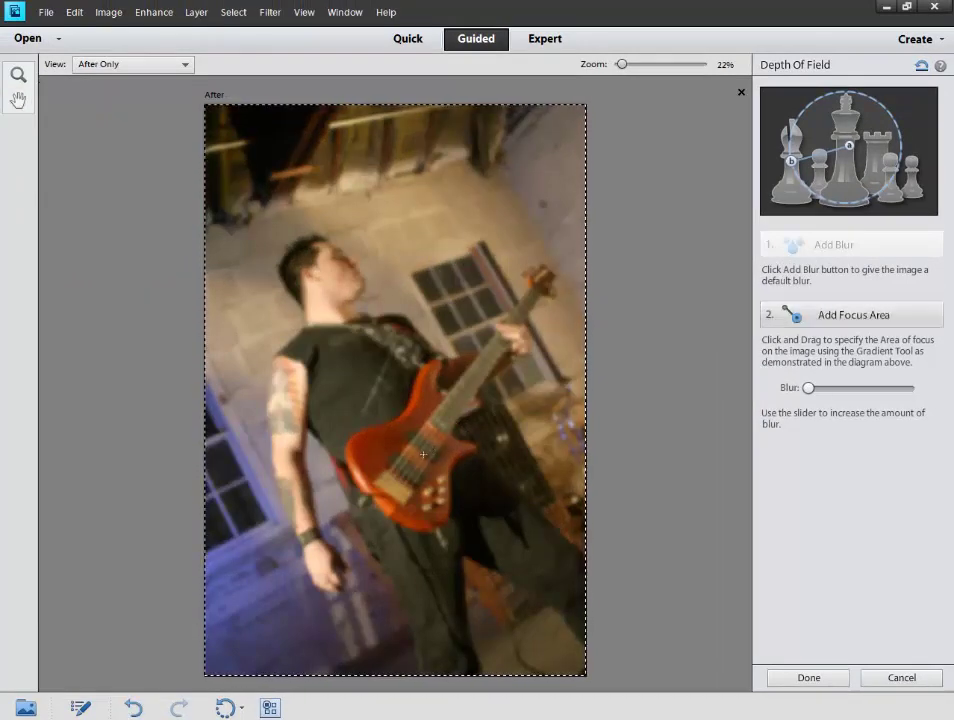
left_click_drag(438, 268, 410, 157)
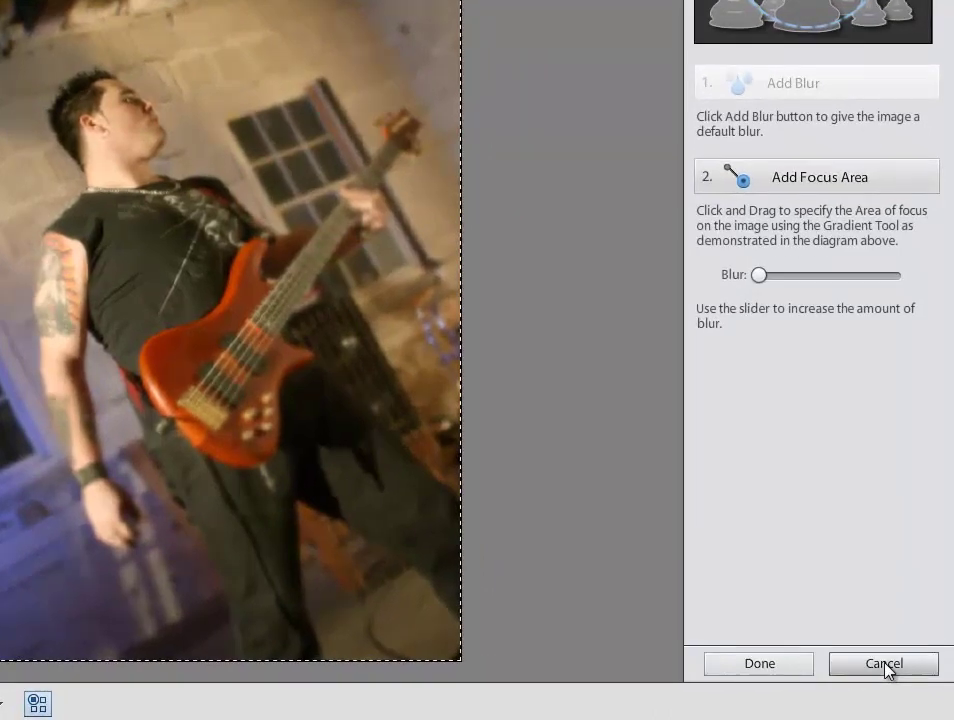
left_click(884, 665)
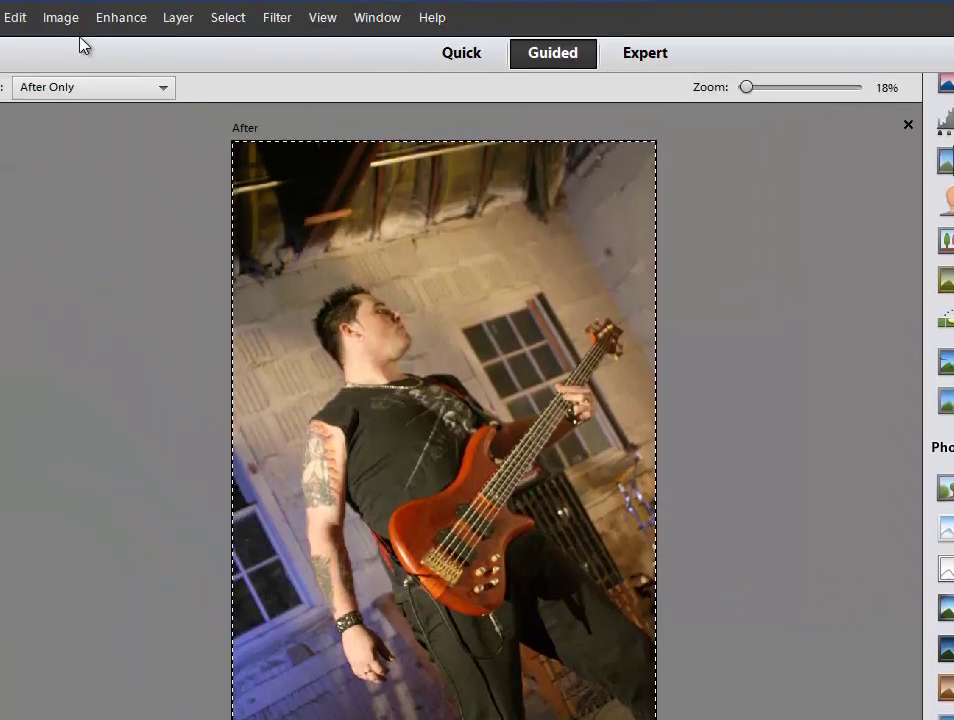
- Browse the Image, Enhance, Layer, Filter and Select menus, then open the Create project list
left_click(62, 19)
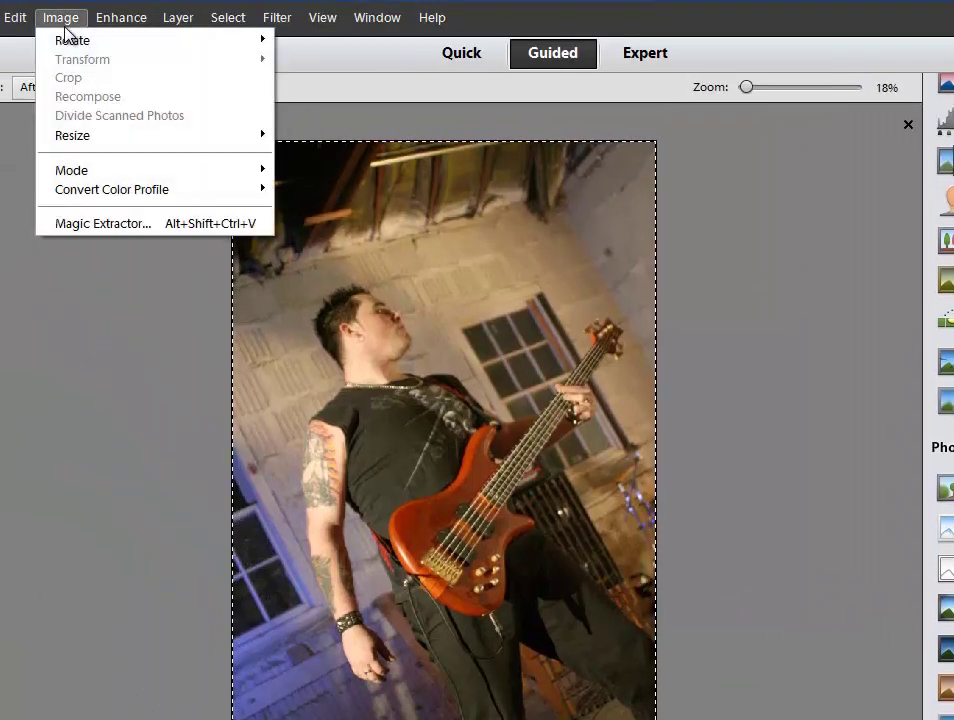
mouse_move(123, 34)
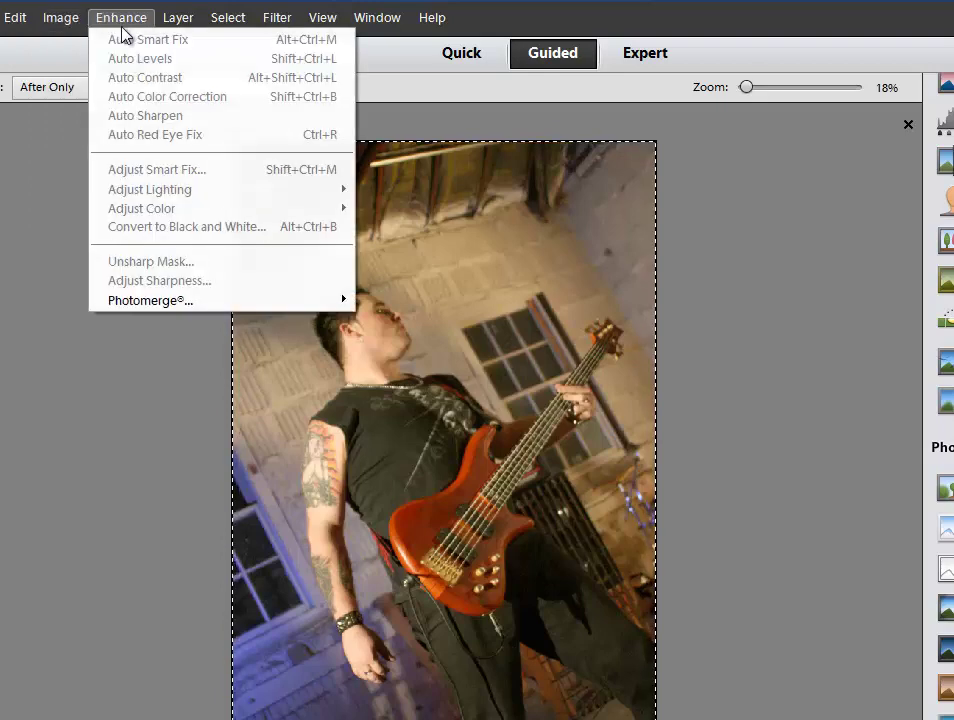
mouse_move(167, 35)
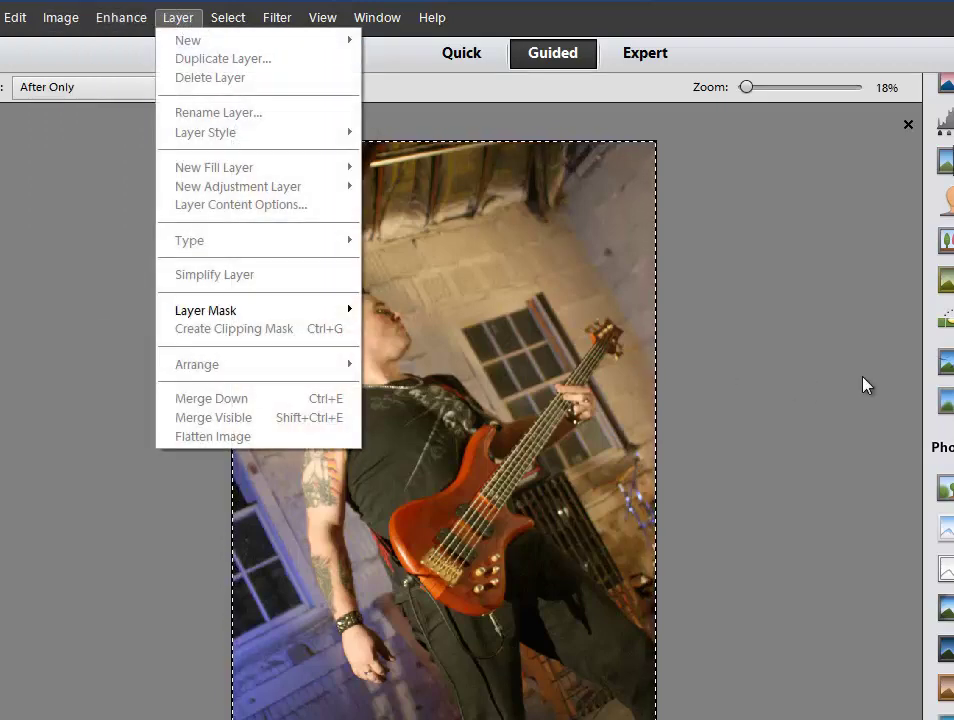
left_click(755, 332)
left_click(268, 24)
left_click(256, 22)
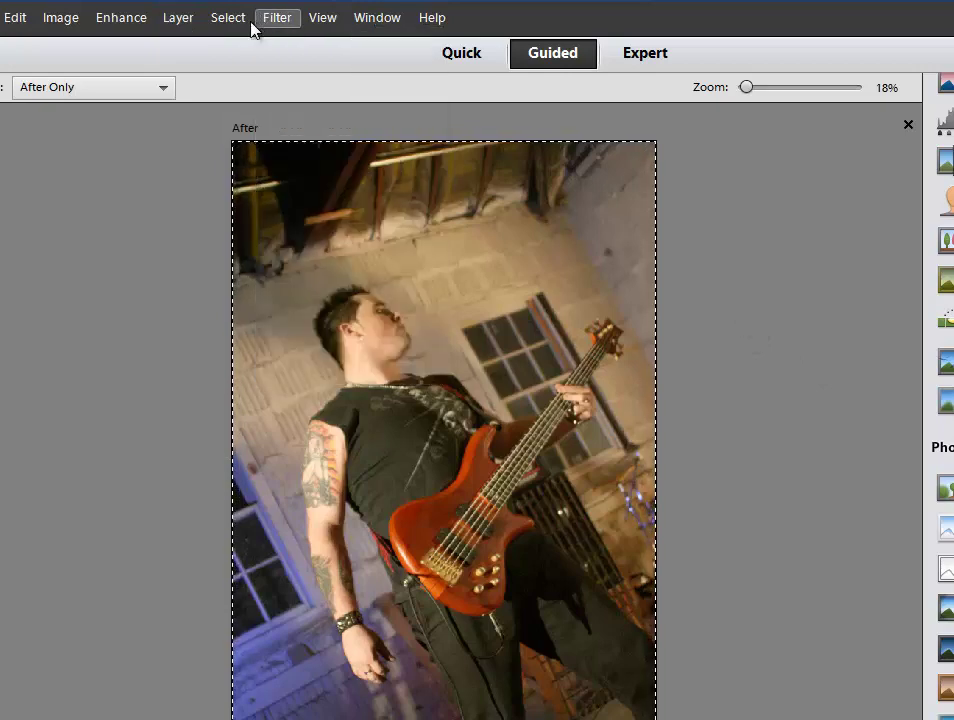
left_click(218, 22)
mouse_move(177, 29)
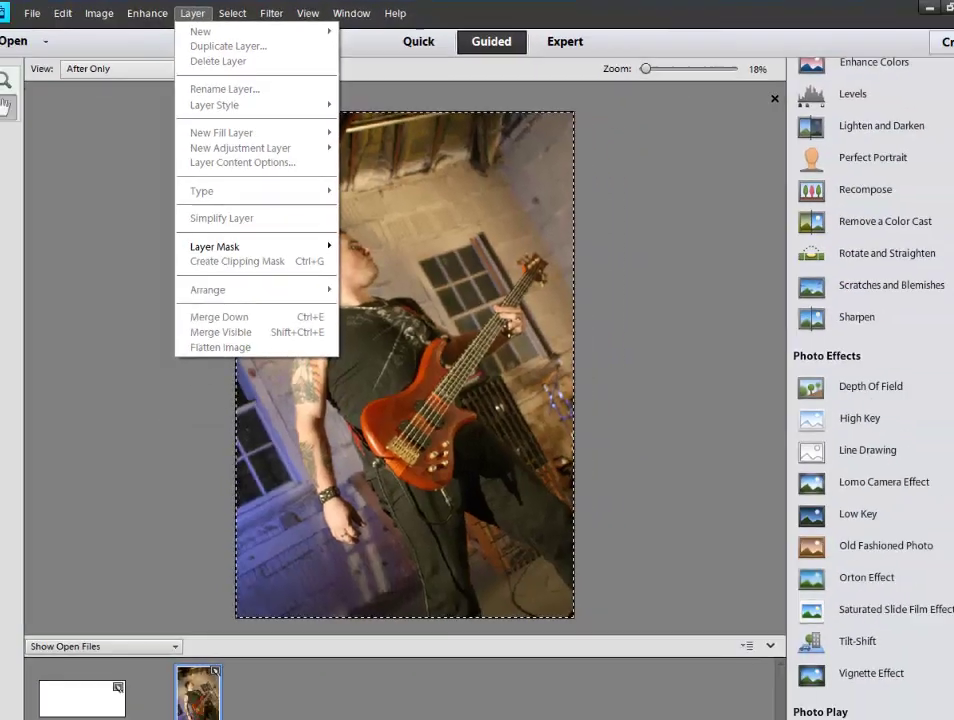
left_click(920, 40)
left_click(920, 40)
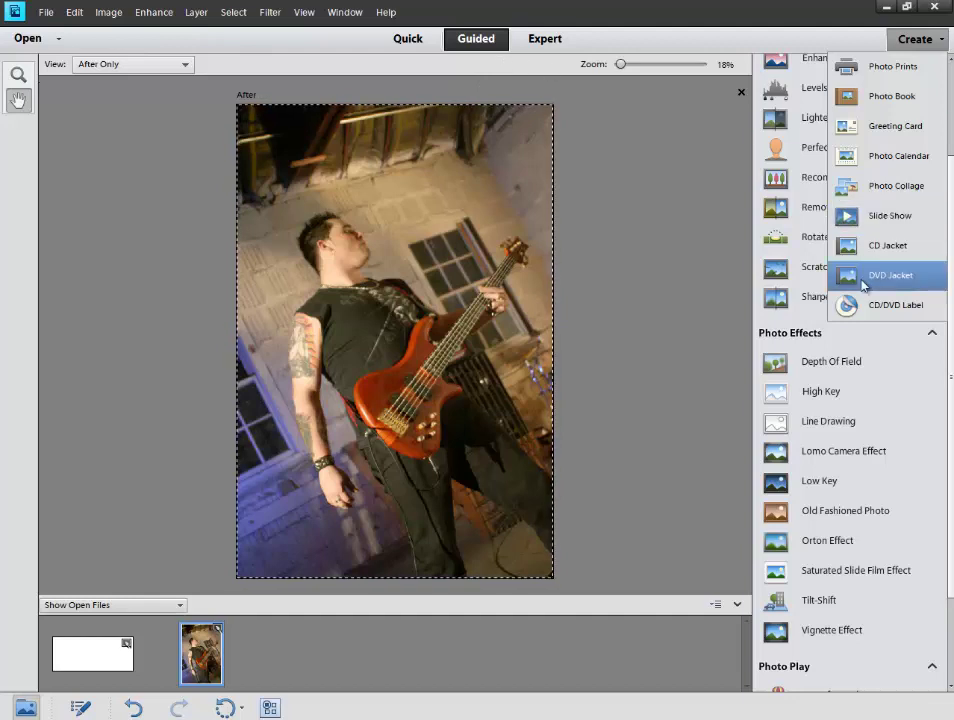
- Start a CD Jacket project, review its Basic 9.75 x 4.75 inch theme, then cancel it
left_click(870, 247)
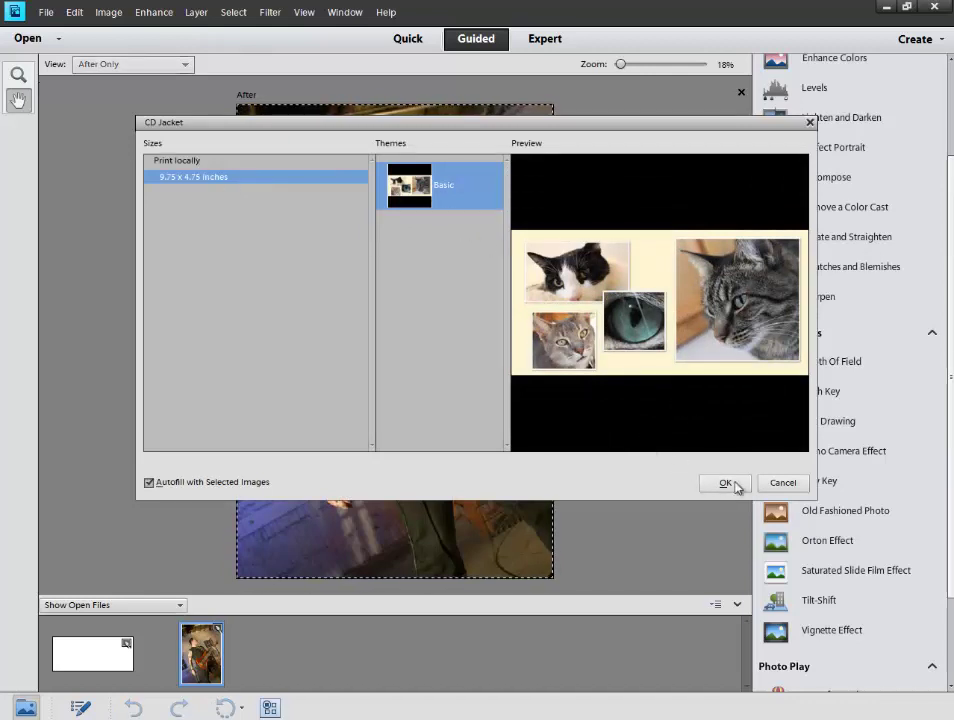
left_click(781, 483)
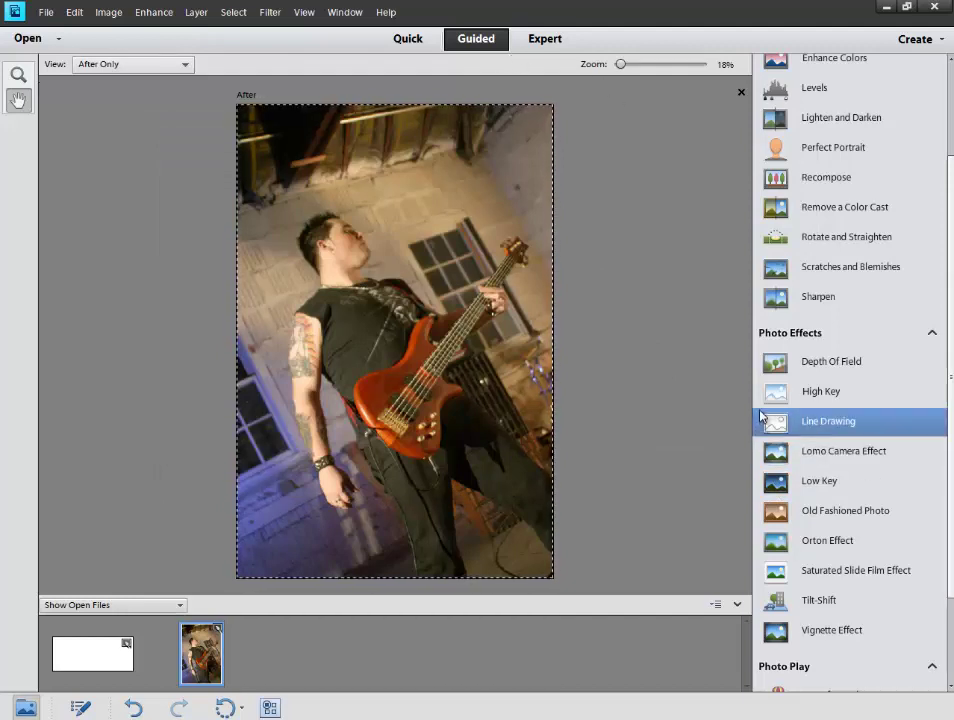
- Switch to Expert mode, check the Layers panel flyout menu, and open the blend mode list
left_click(552, 42)
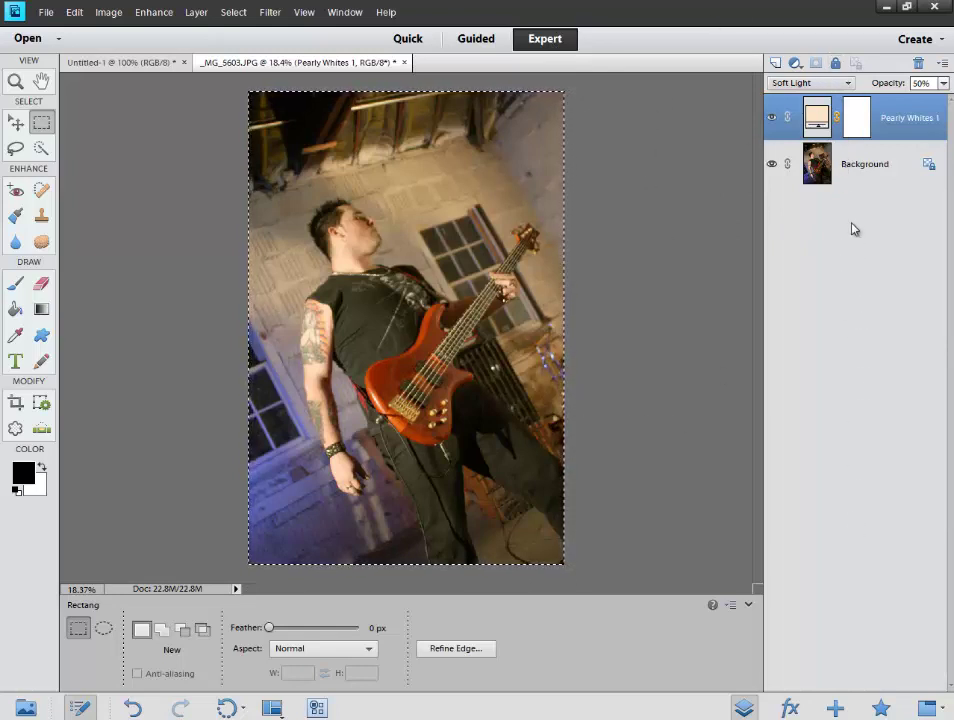
left_click(942, 62)
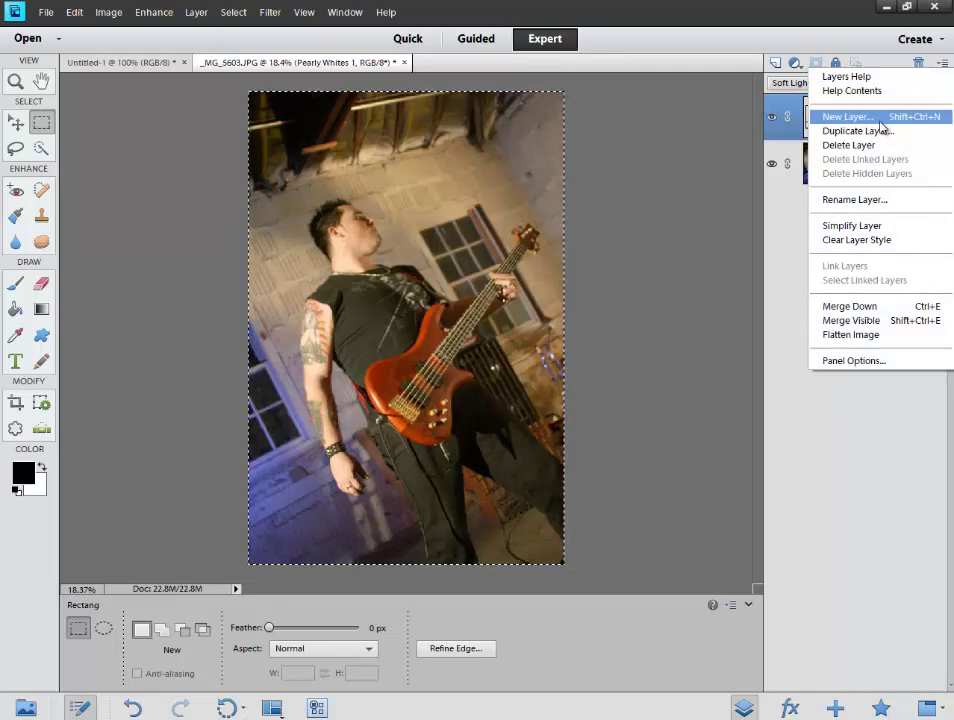
left_click(818, 440)
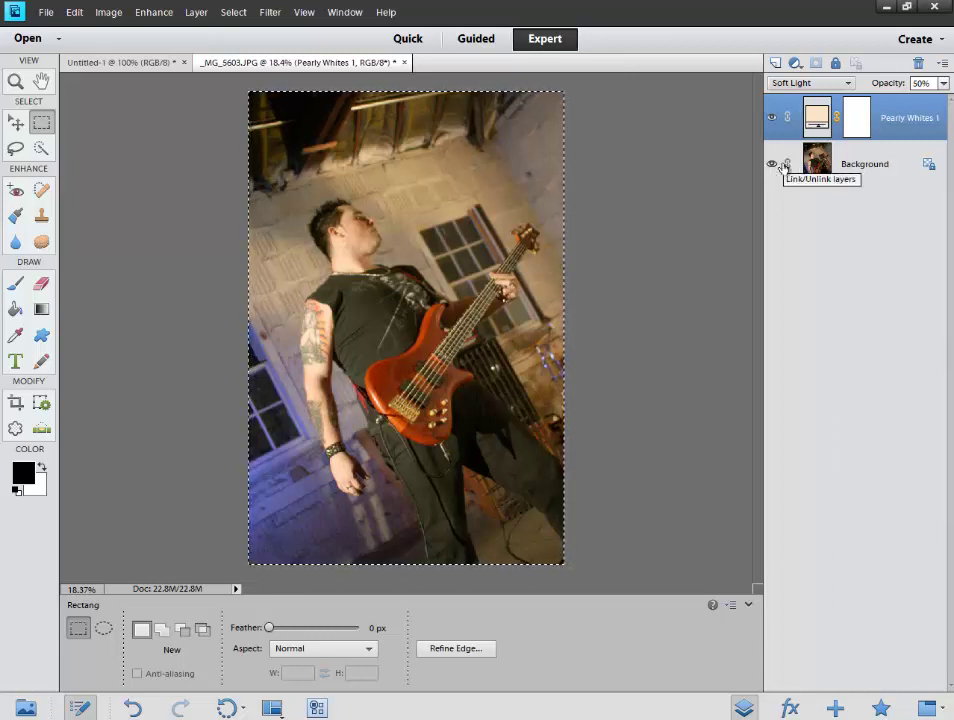
left_click(818, 86)
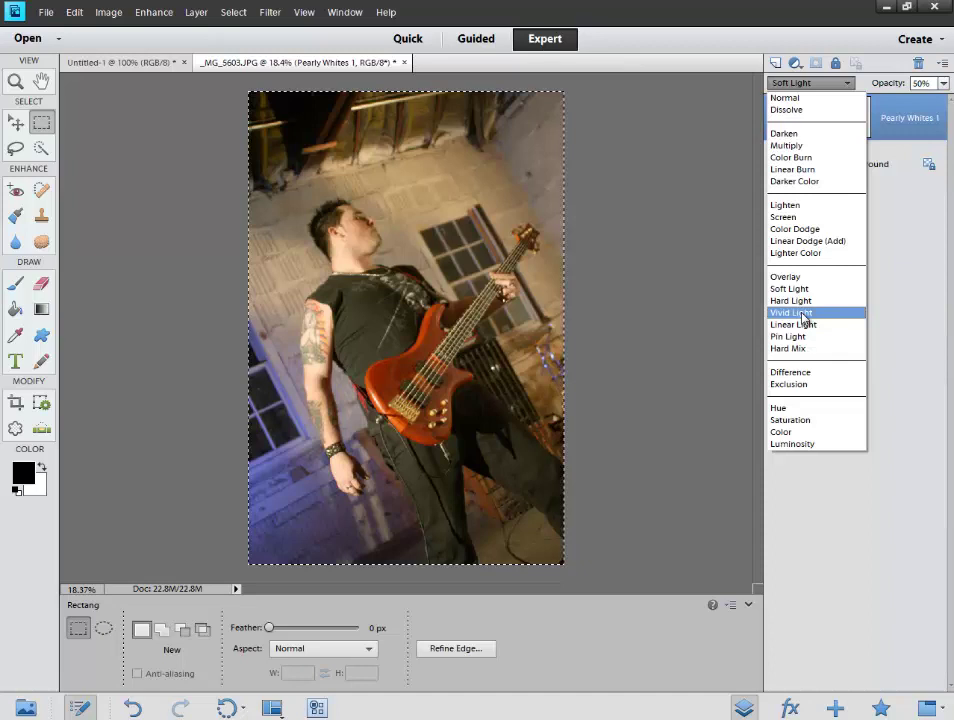
- Keep the Soft Light blend mode, adjust the Feather slider, and show the Effects panel
left_click(843, 88)
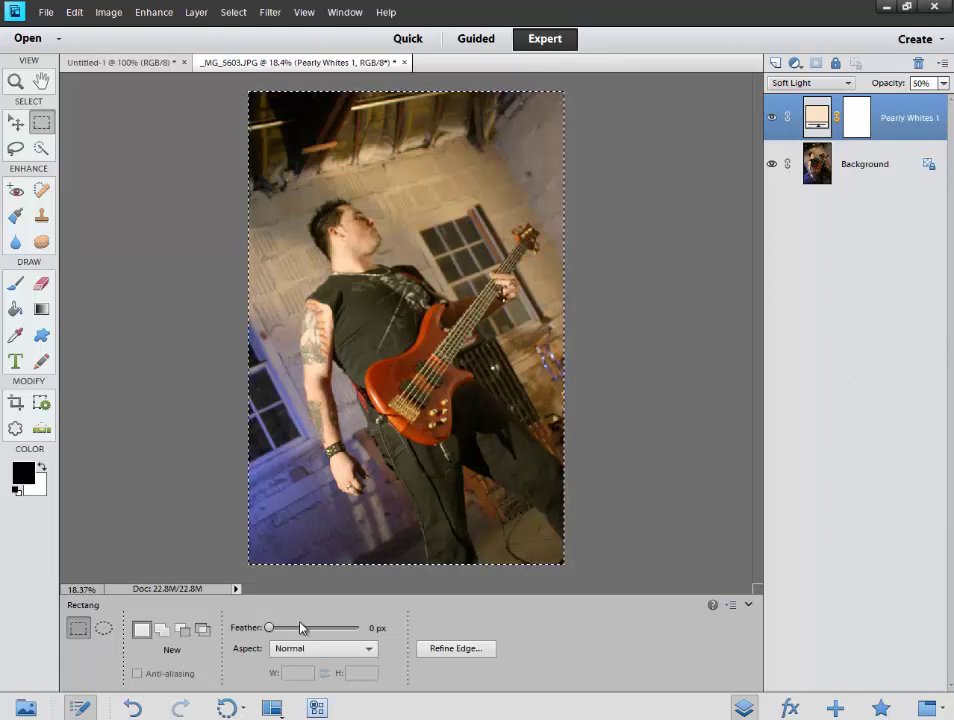
left_click_drag(287, 633, 220, 628)
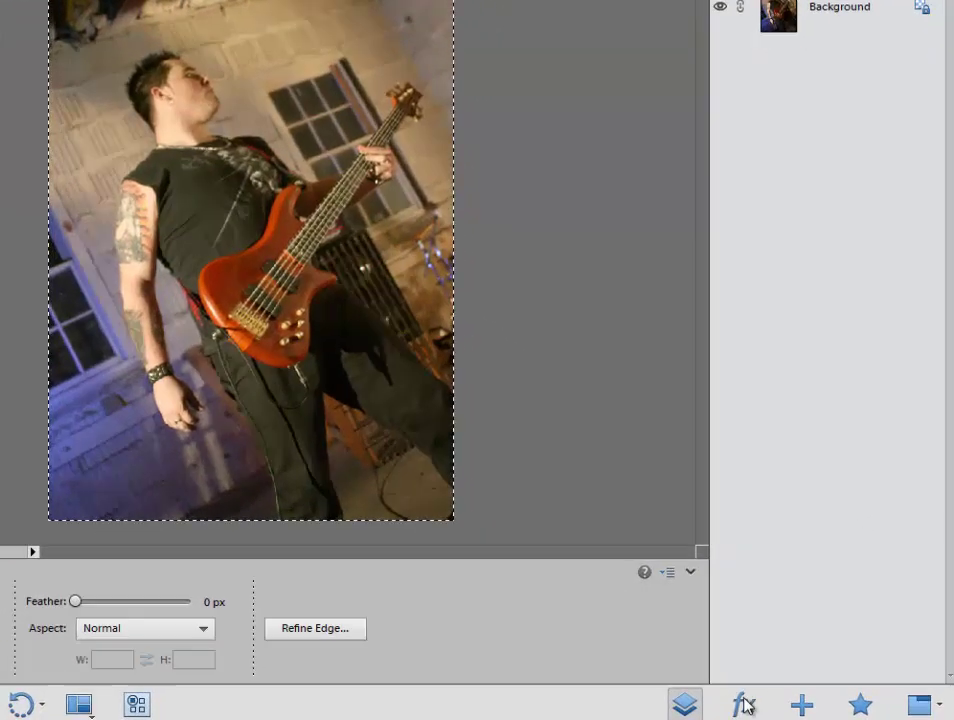
left_click(790, 708)
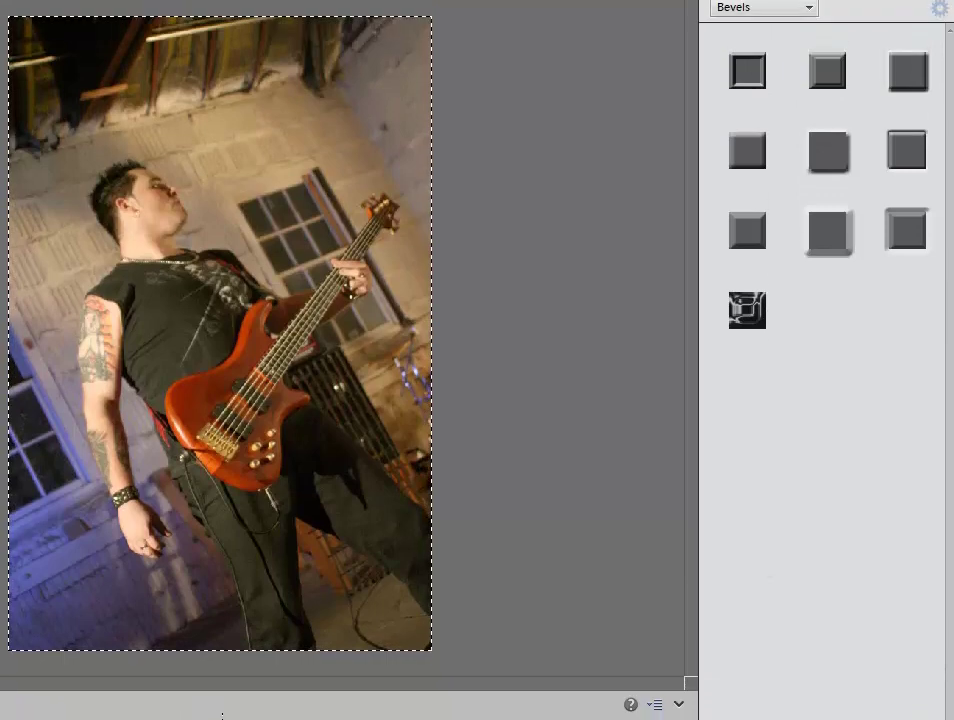
- Try teal and puzzle Image Effects styles, switch to Filters, and undo the puzzle style
left_click(750, 125)
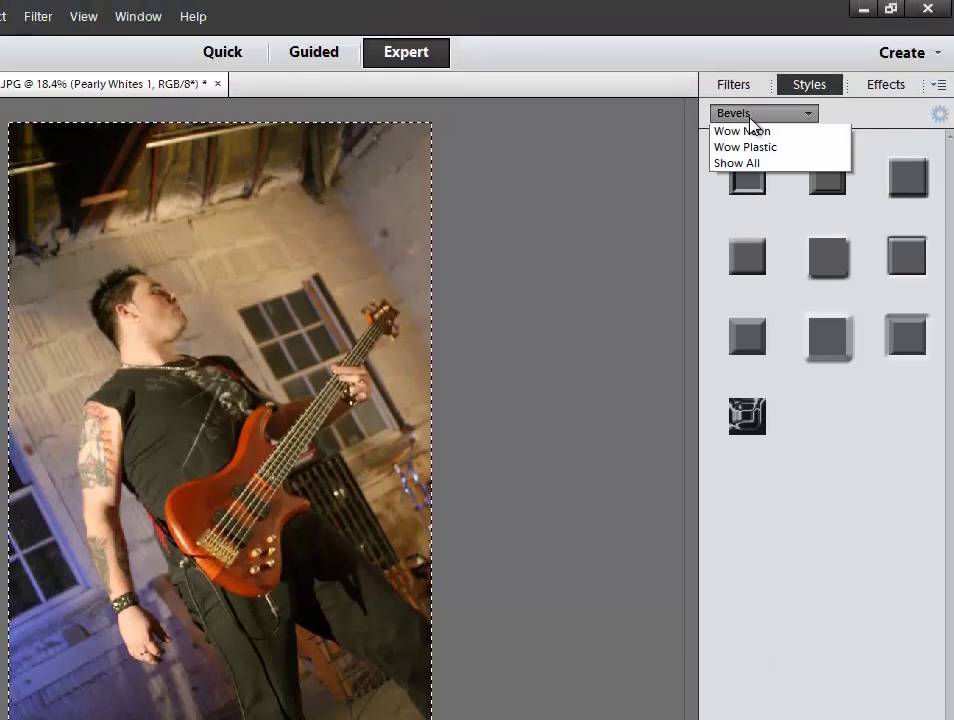
left_click(765, 199)
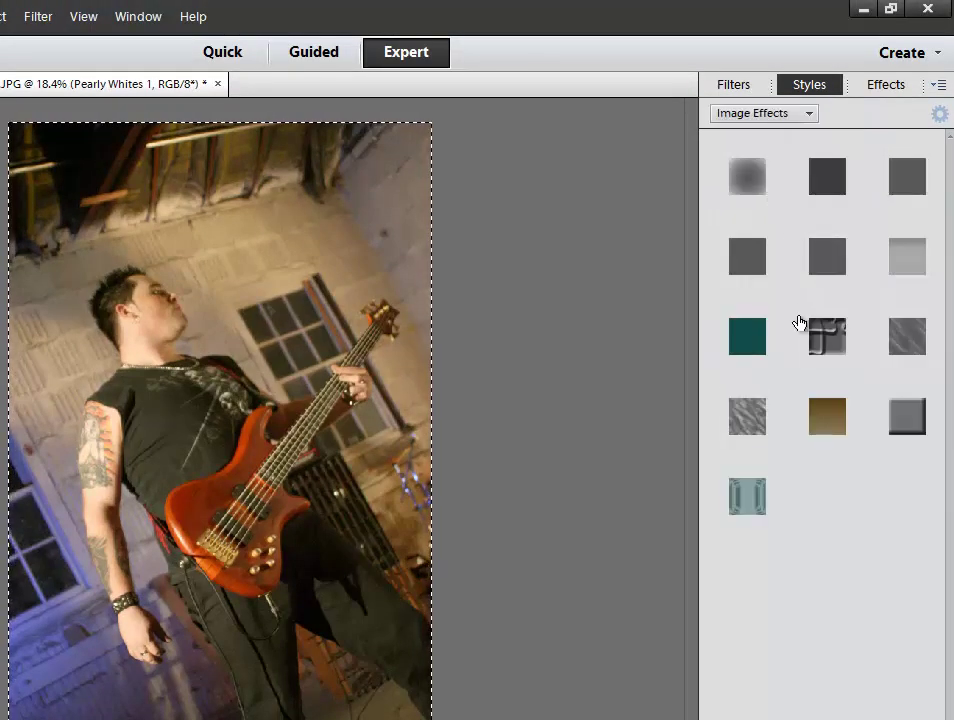
left_click(760, 347)
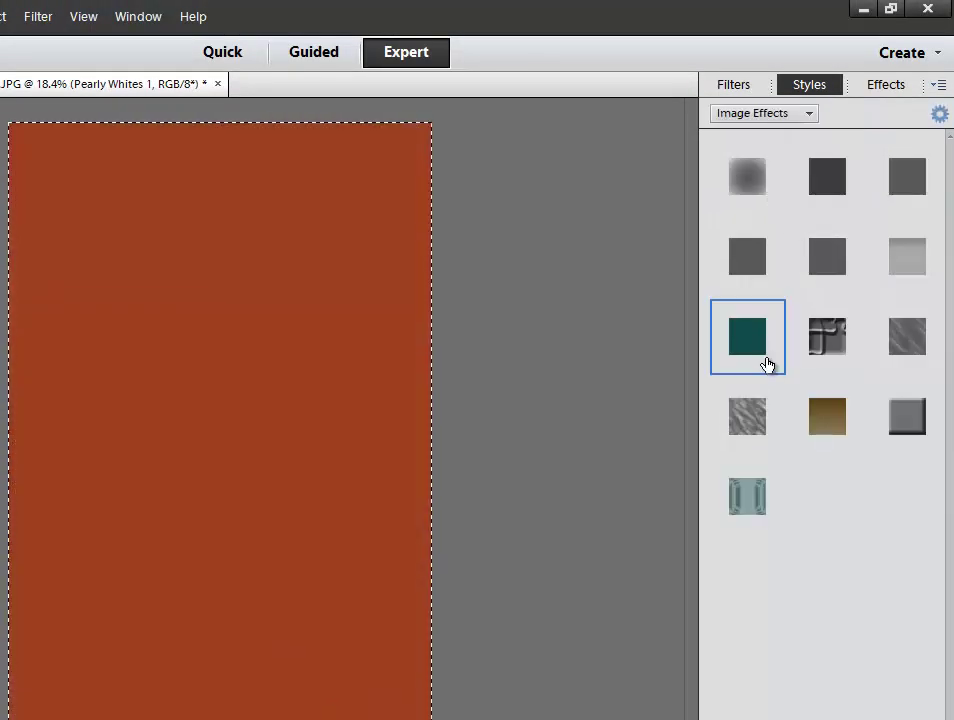
left_click(829, 340)
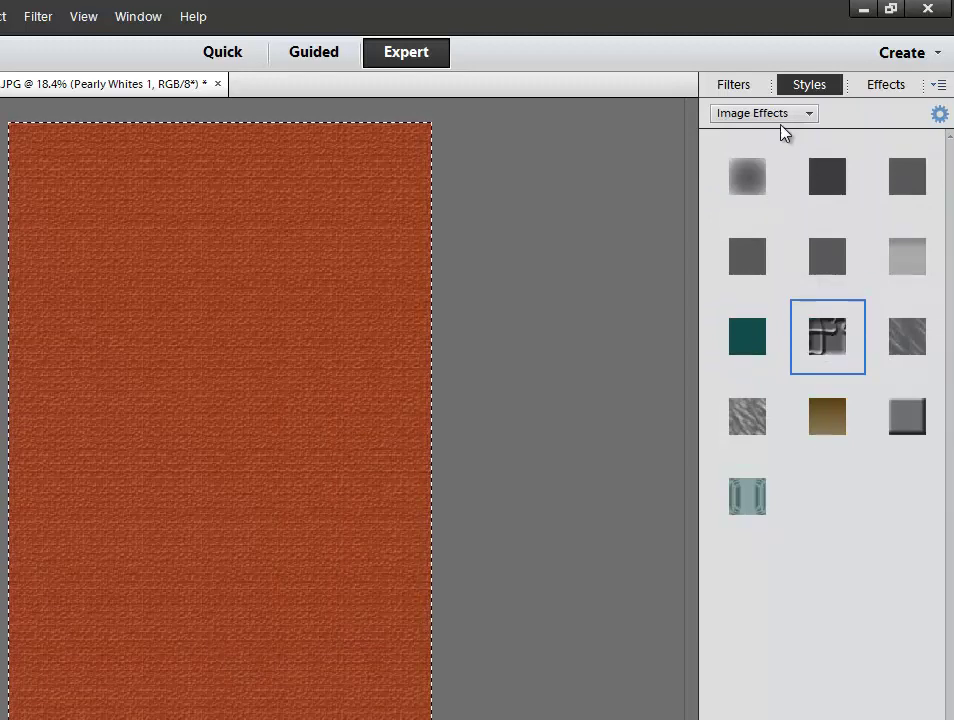
left_click(733, 84)
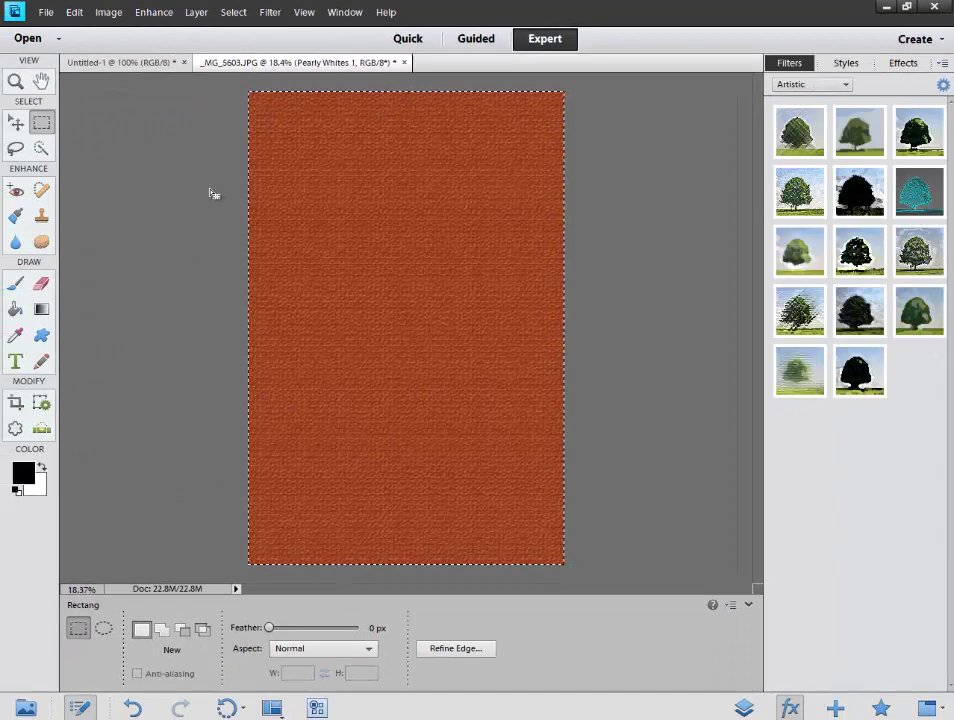
key("ctrl+z")
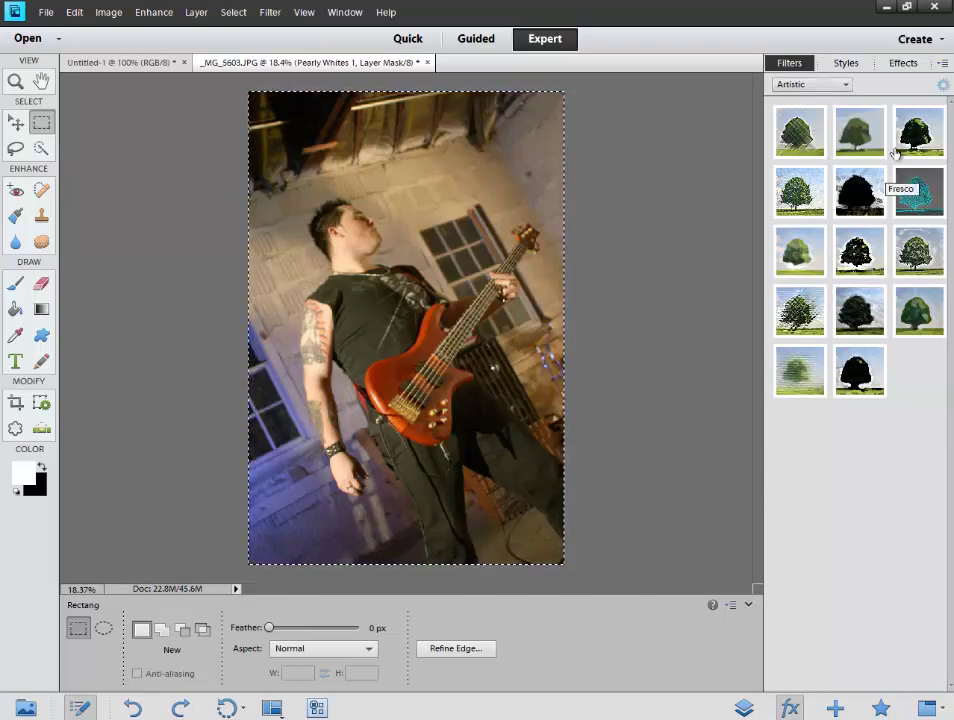
- Check the Effects and Filters tabs, keeping the Artistic filter category
left_click(905, 64)
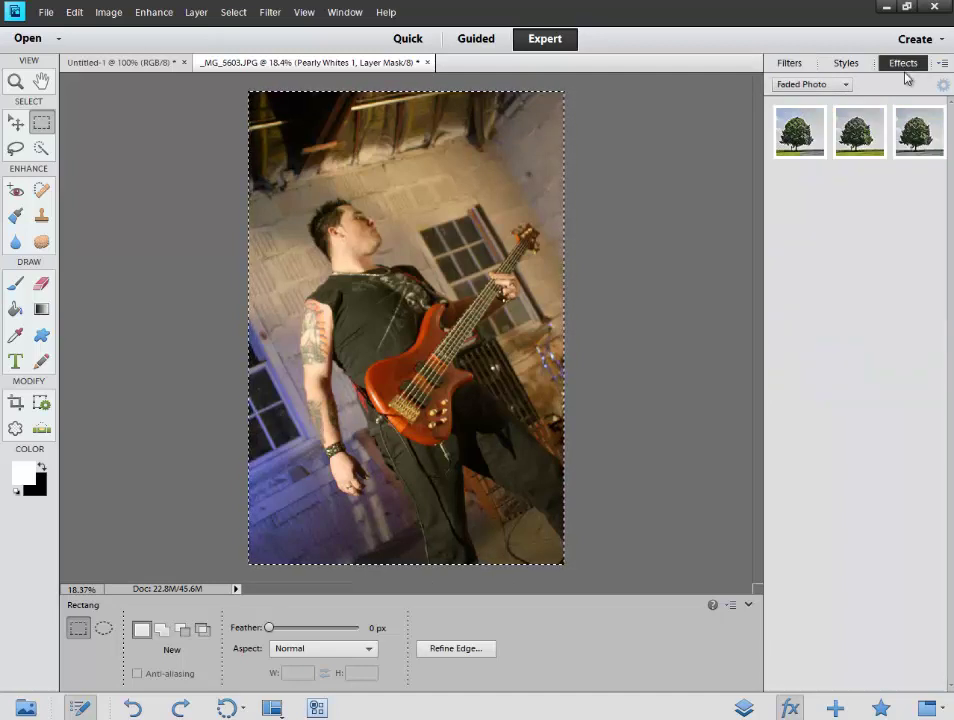
left_click(780, 66)
left_click(793, 82)
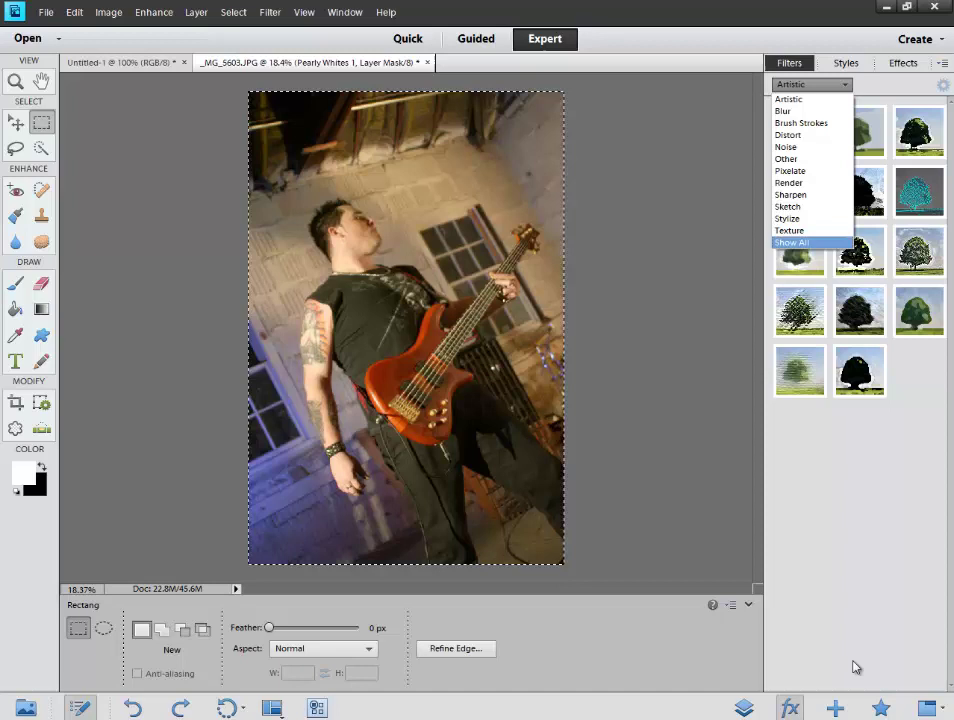
left_click(841, 711)
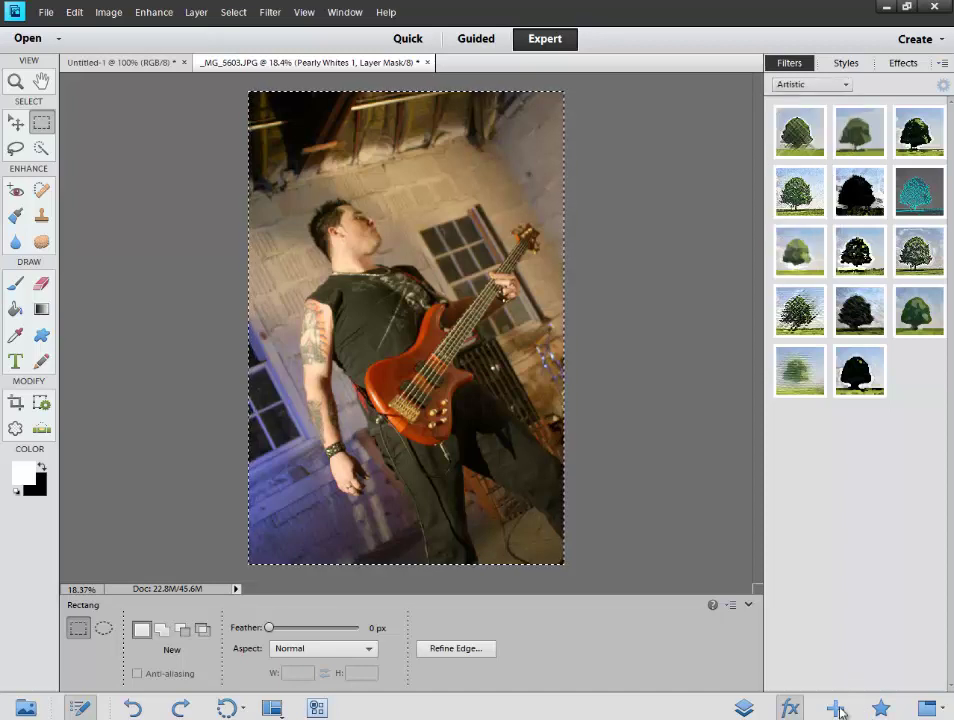
- Show Shapes in the Graphics panel and drag an arrow shape onto the photo
left_click(838, 709)
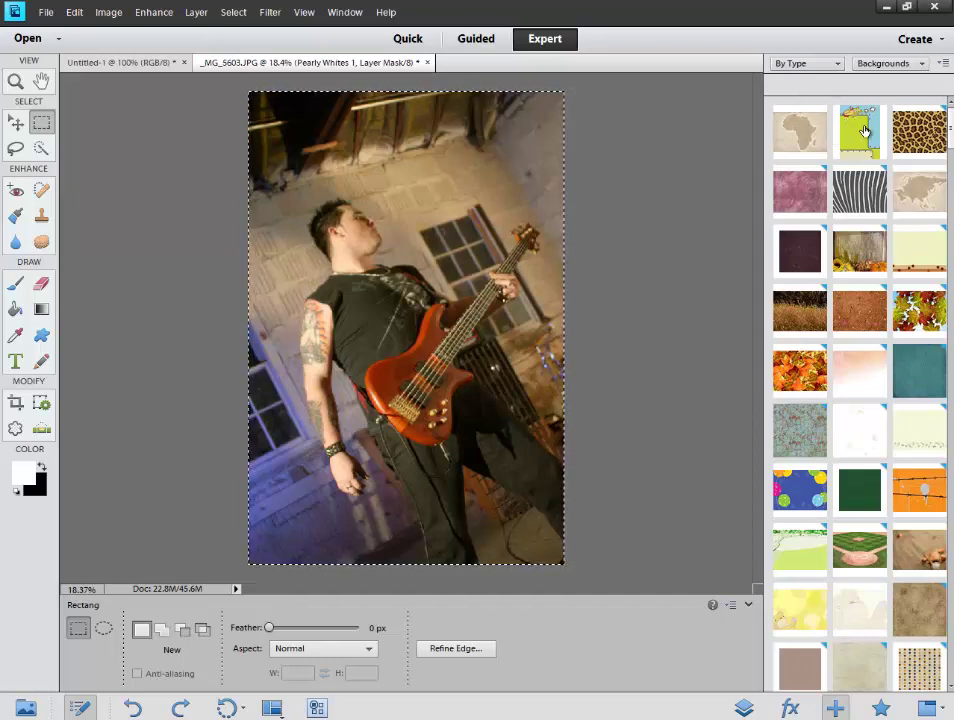
left_click(888, 63)
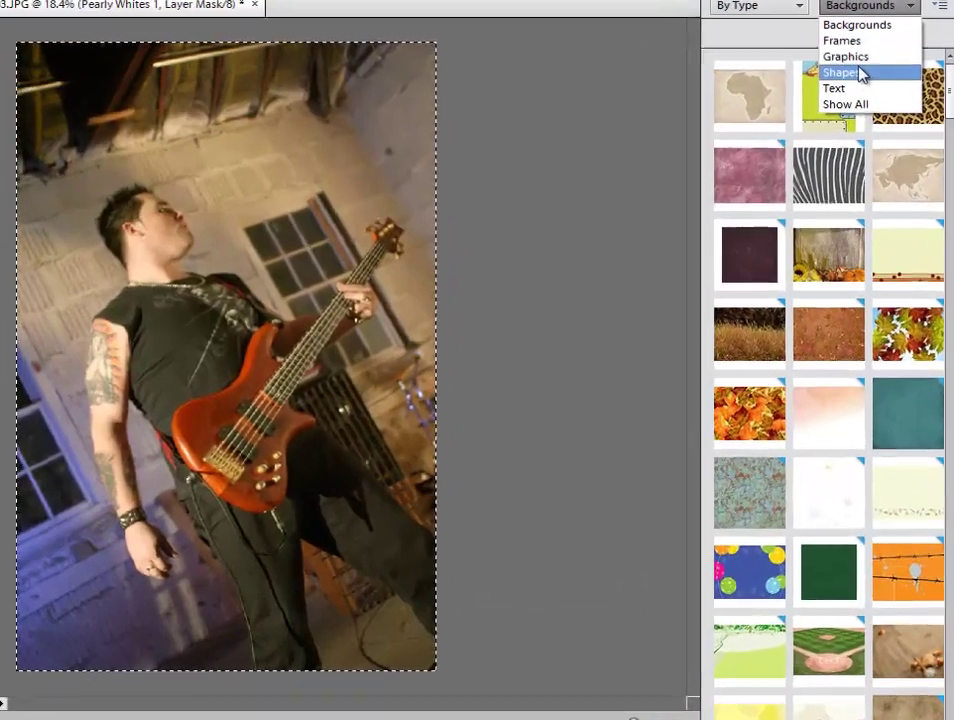
left_click(870, 114)
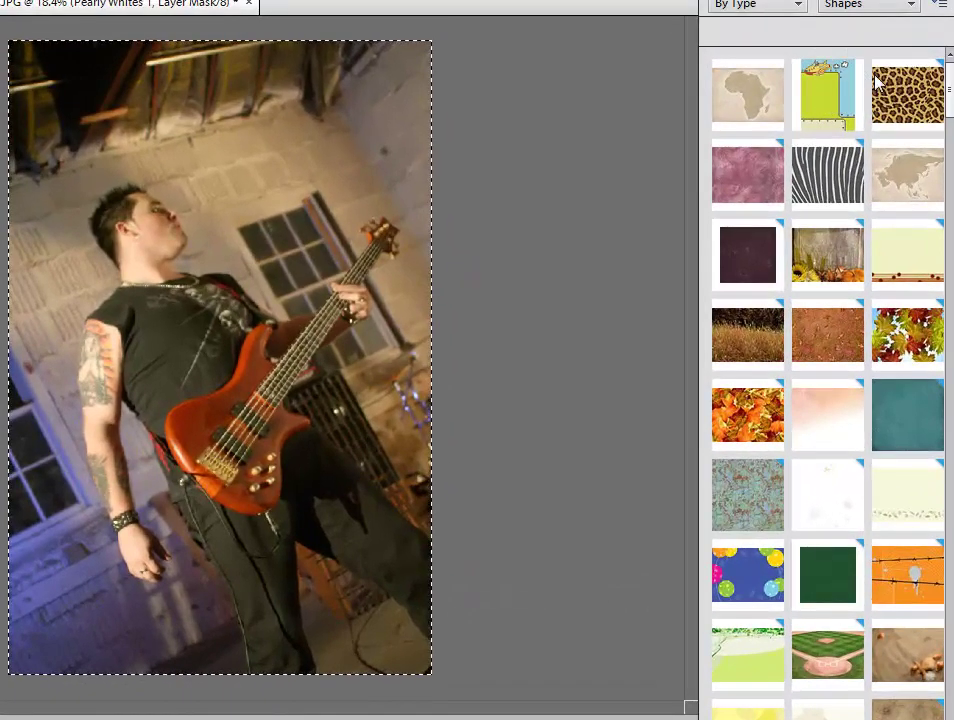
left_click_drag(885, 430, 852, 298)
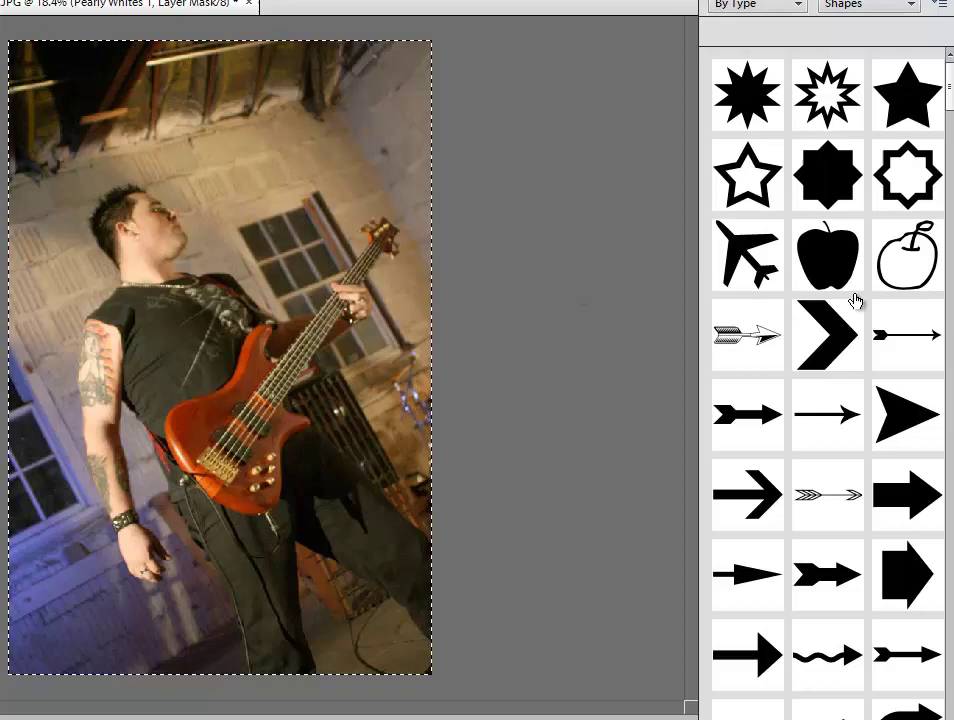
- Add a chevron shape and an apple shape to the photo, selecting the Paint Bucket in between
double_click(848, 362)
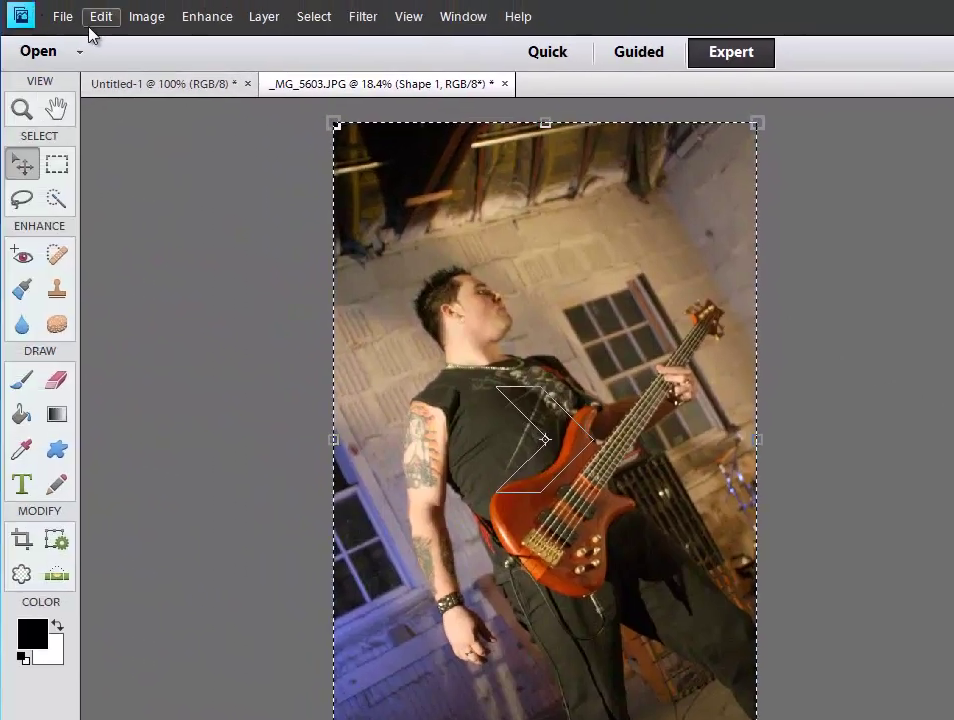
left_click(100, 20)
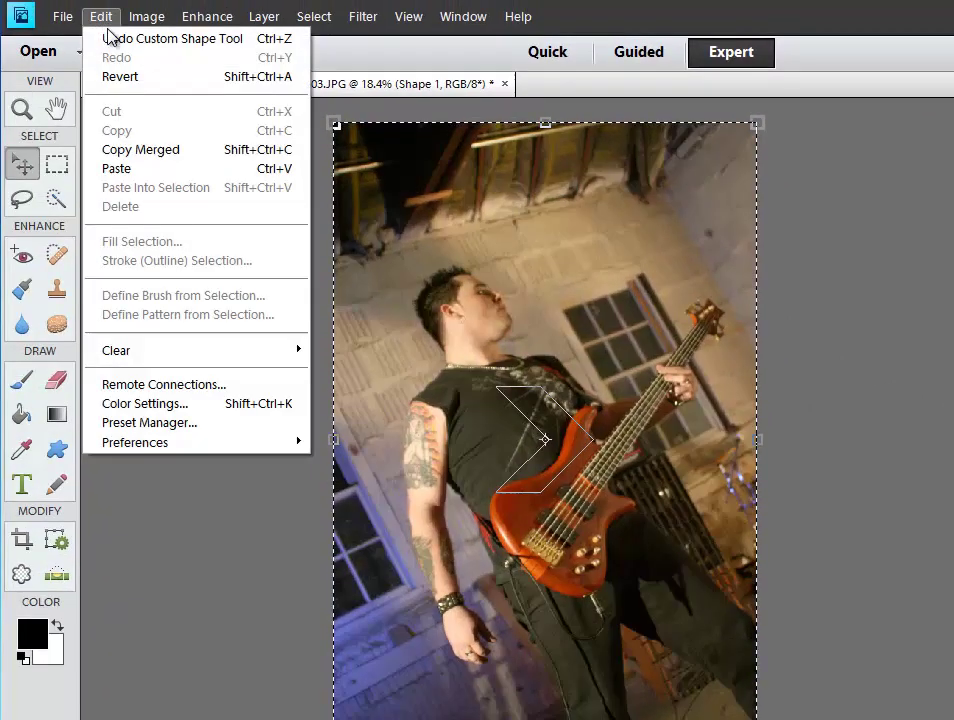
left_click(23, 416)
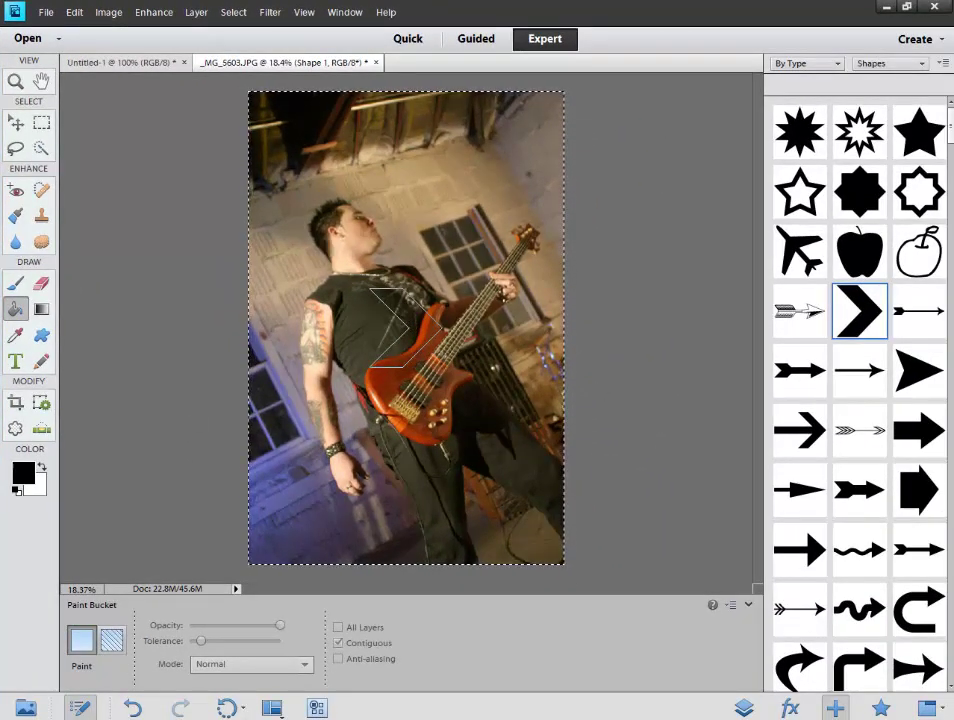
double_click(857, 256)
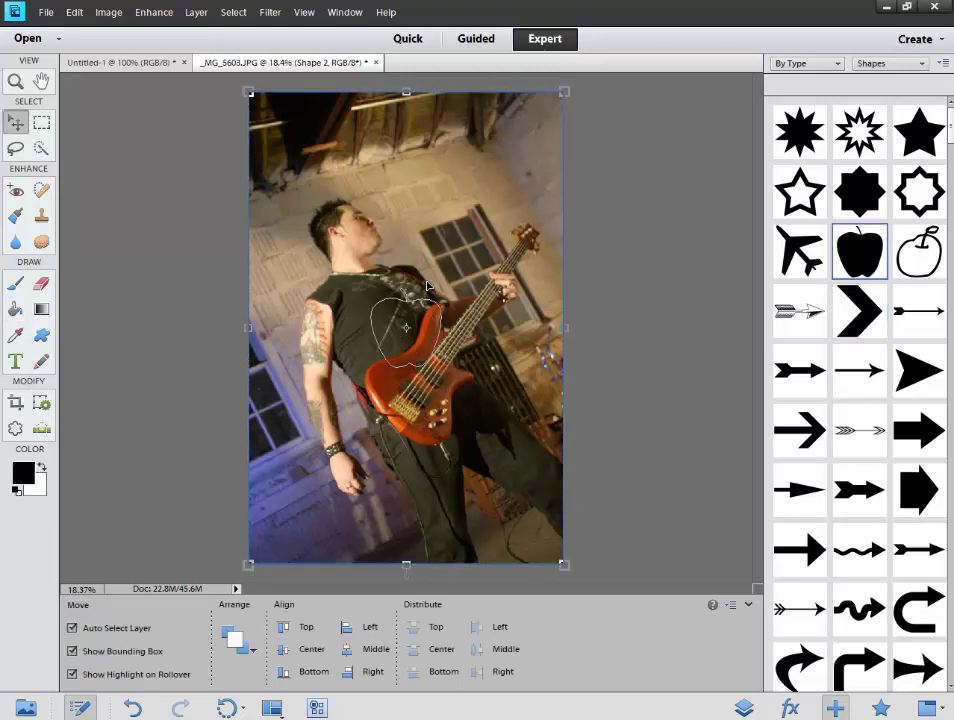
- Set the Paint Bucket to fill with a black-and-white pattern from the loaded Patterns set
left_click(15, 310)
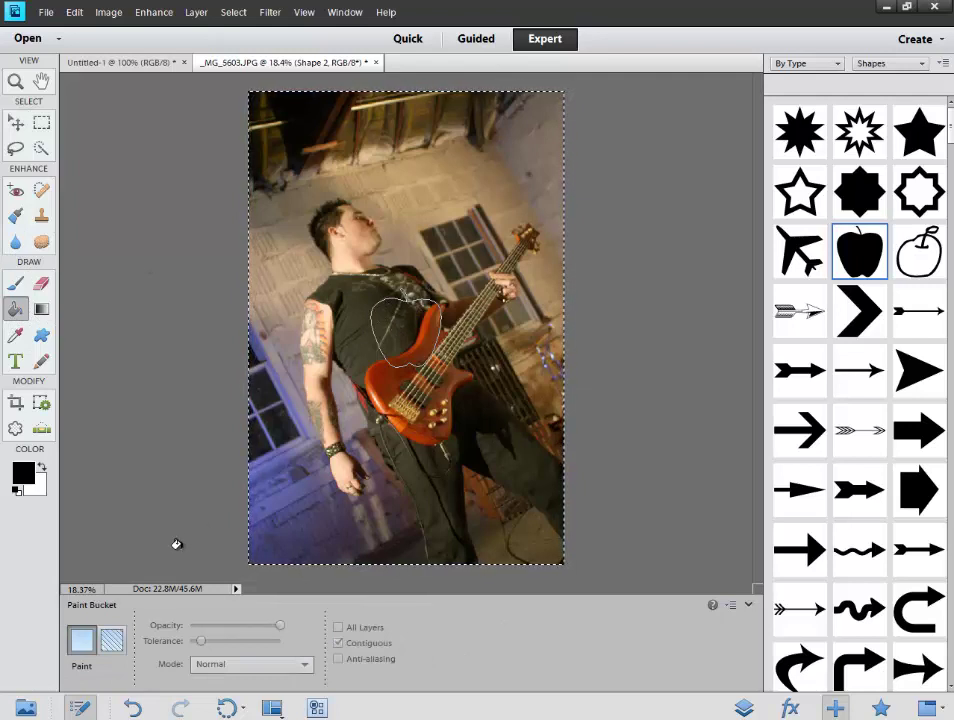
left_click(112, 640)
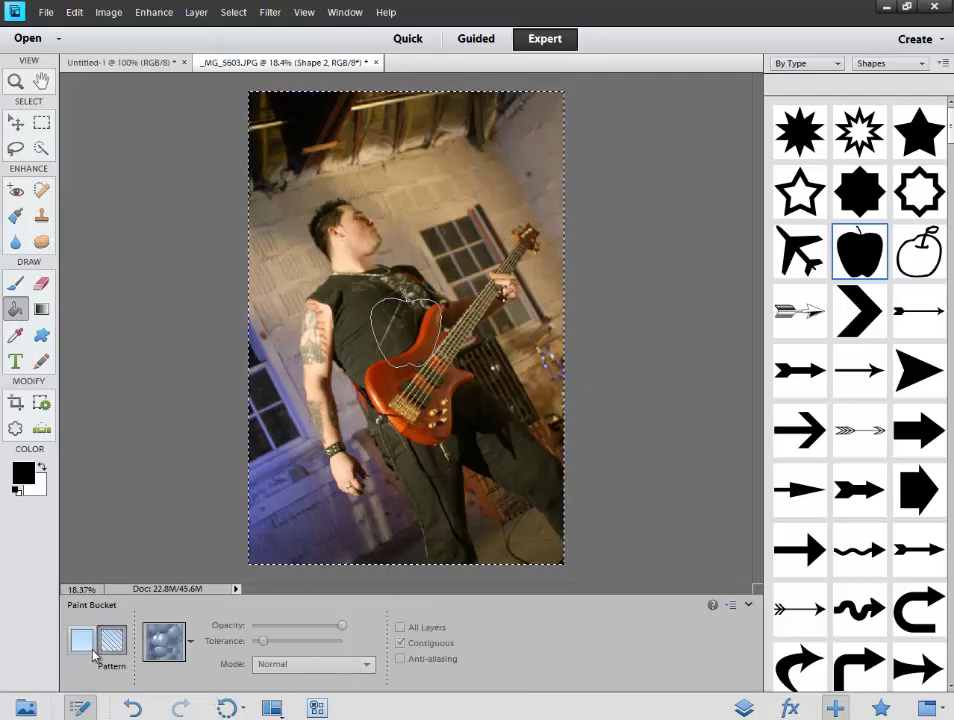
left_click(191, 648)
left_click(212, 462)
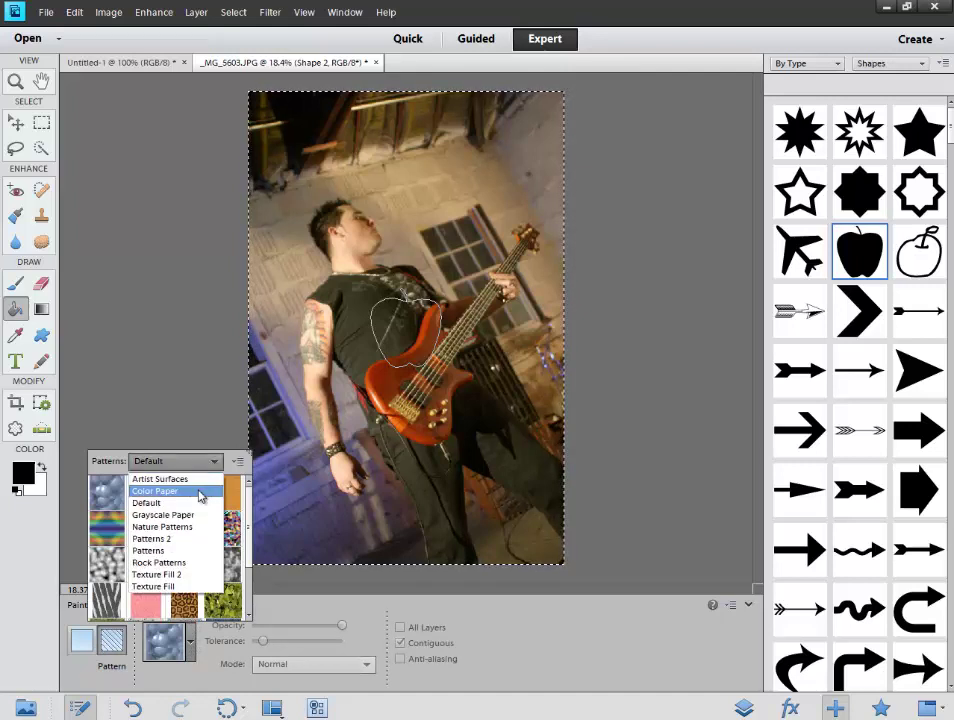
left_click(190, 551)
double_click(190, 508)
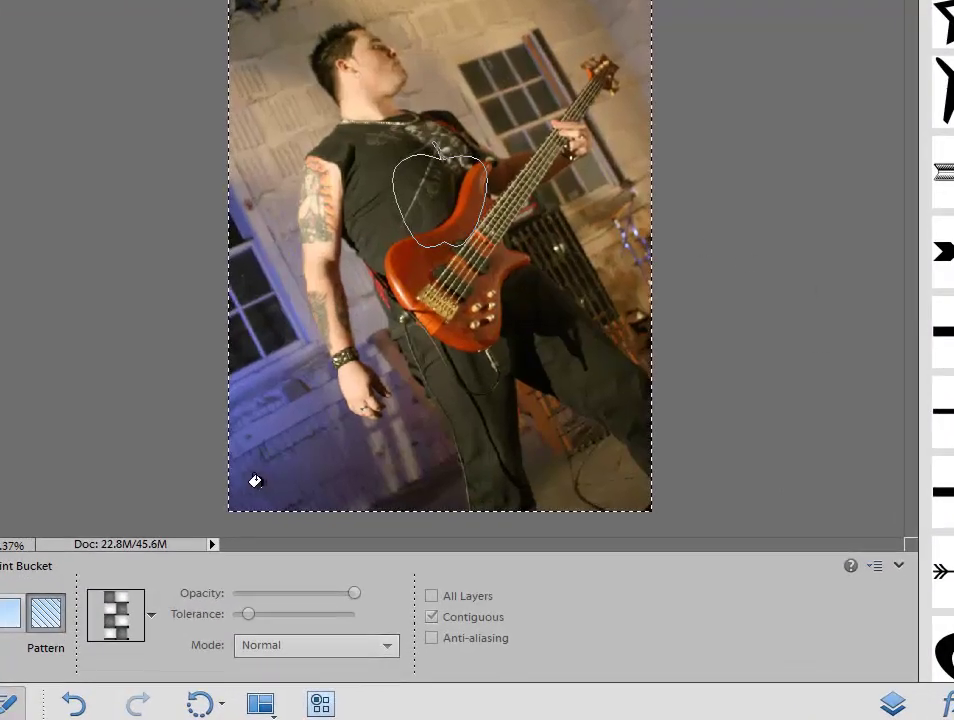
- Deselect and undo the pattern fill and the apple shape with Ctrl+Z
key("ctrl+d")
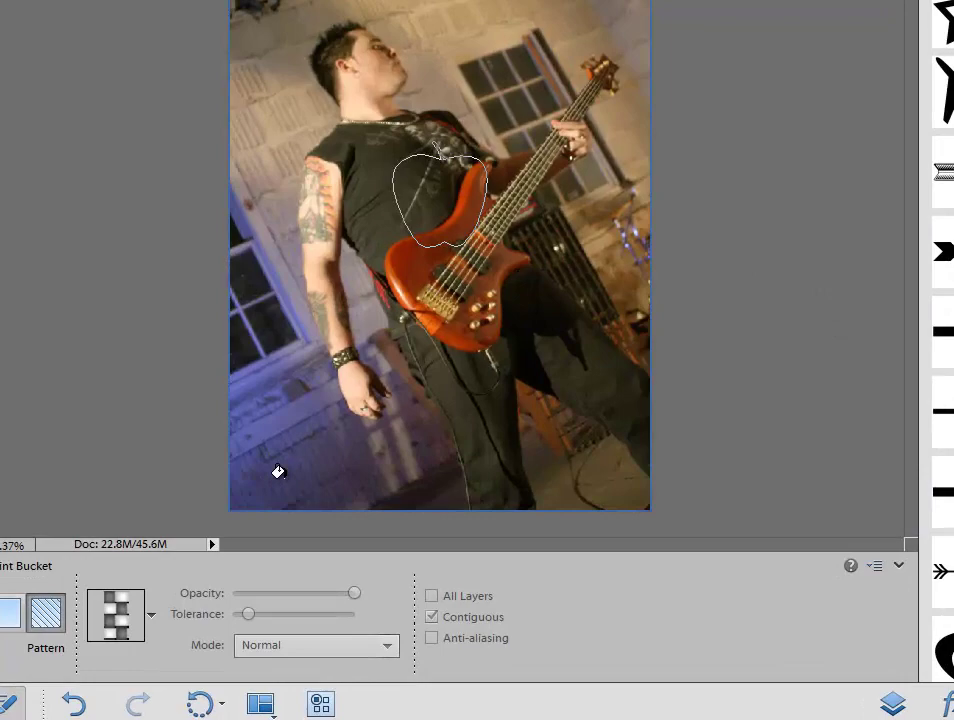
key("ctrl+z")
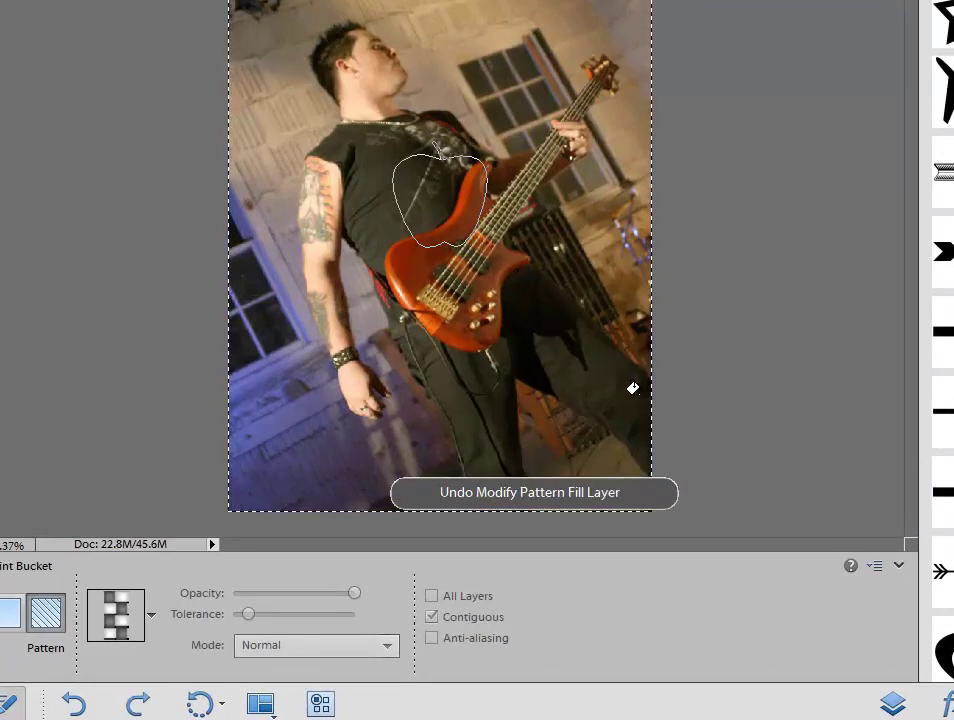
key("ctrl+z")
key("ctrl+z")
key("ctrl+z")
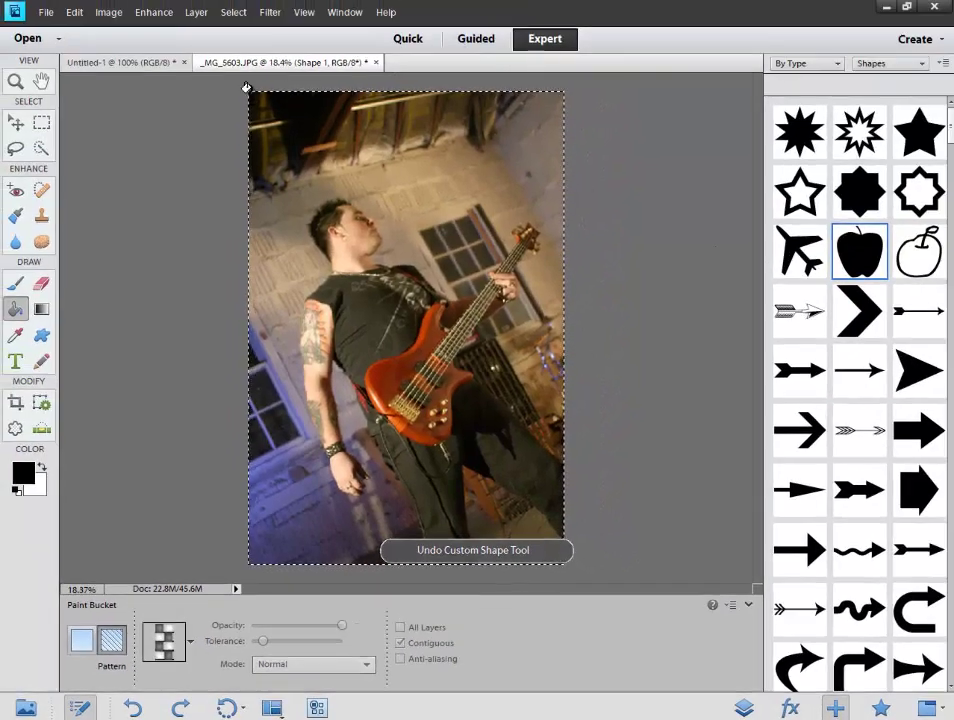
- Deselect the photo with the Rectangular Marquee, show the layers list, and open the More panels list
left_click(41, 122)
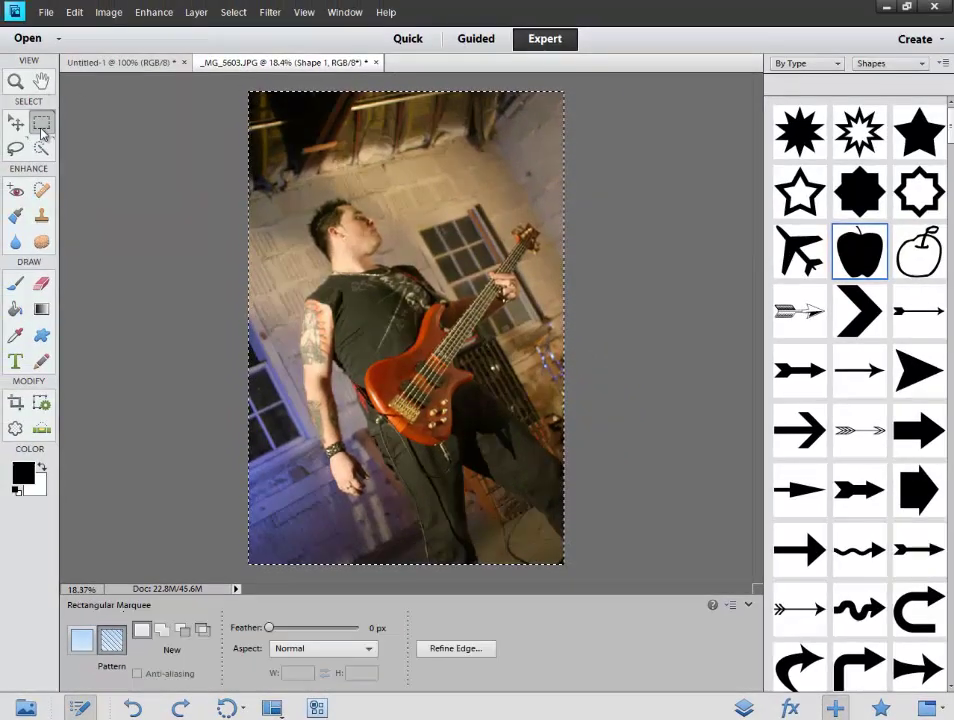
left_click(248, 162)
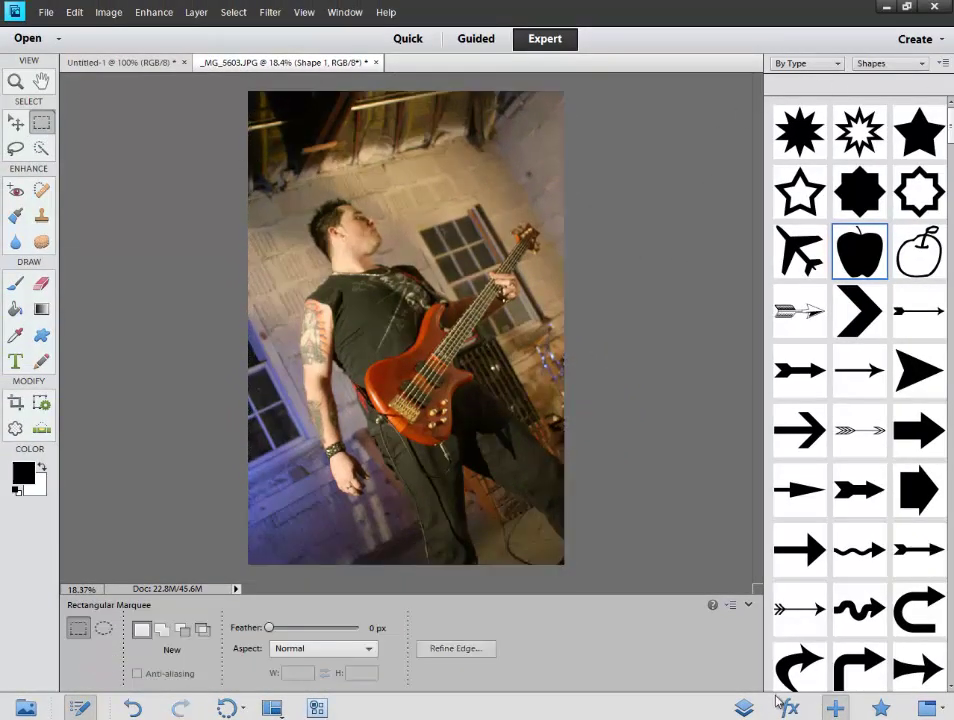
left_click(743, 708)
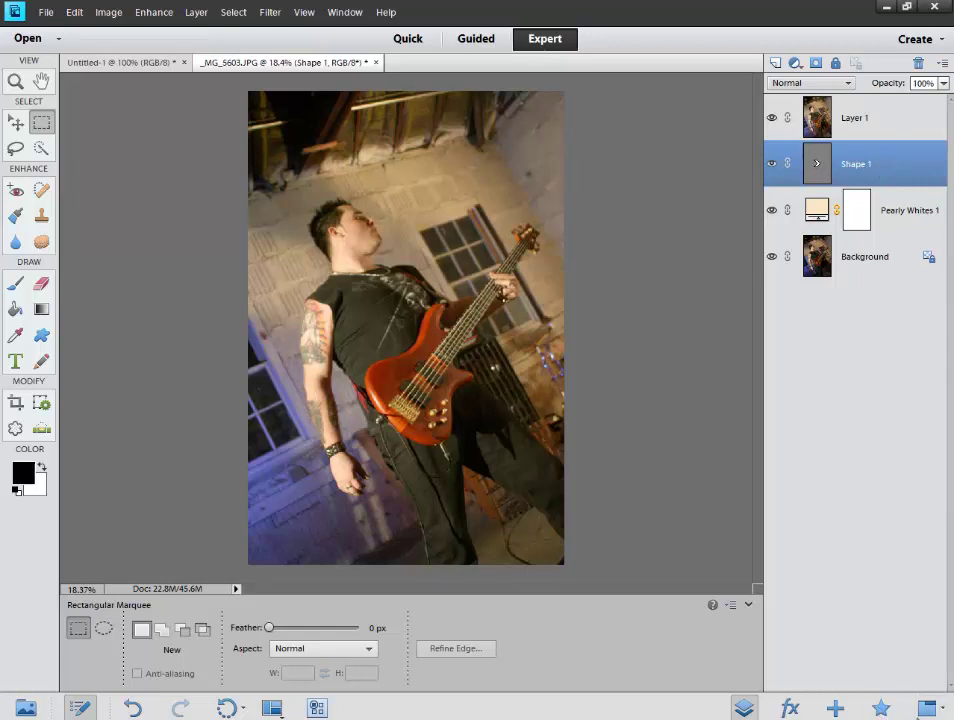
left_click(944, 706)
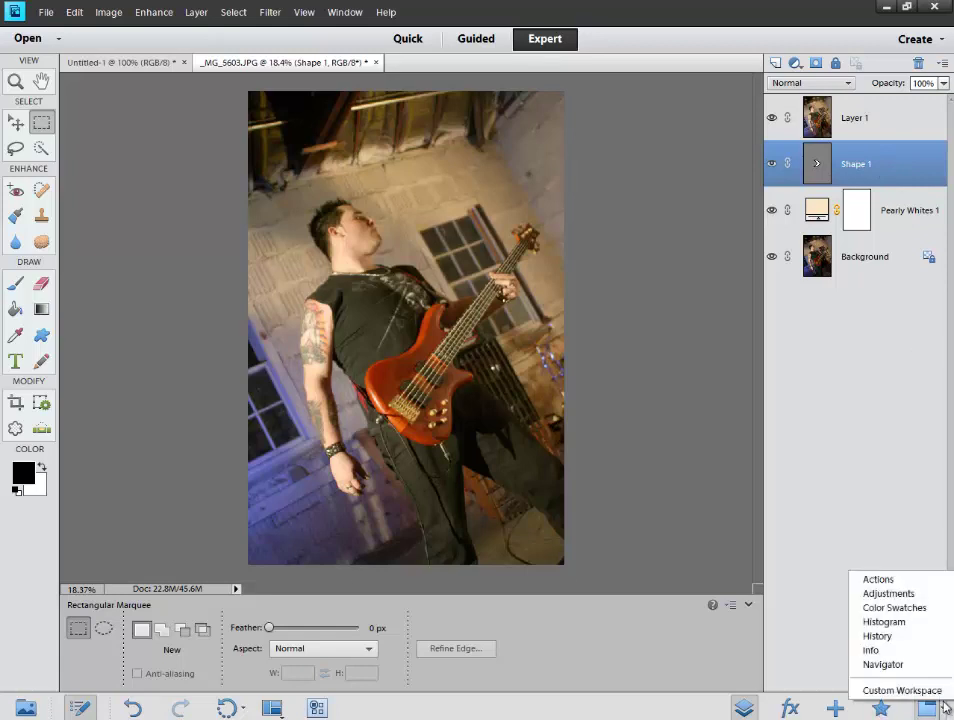
- Browse the Actions, Color Swatches, Histogram, History, Navigator and Info panels, then close the panel group
left_click(880, 580)
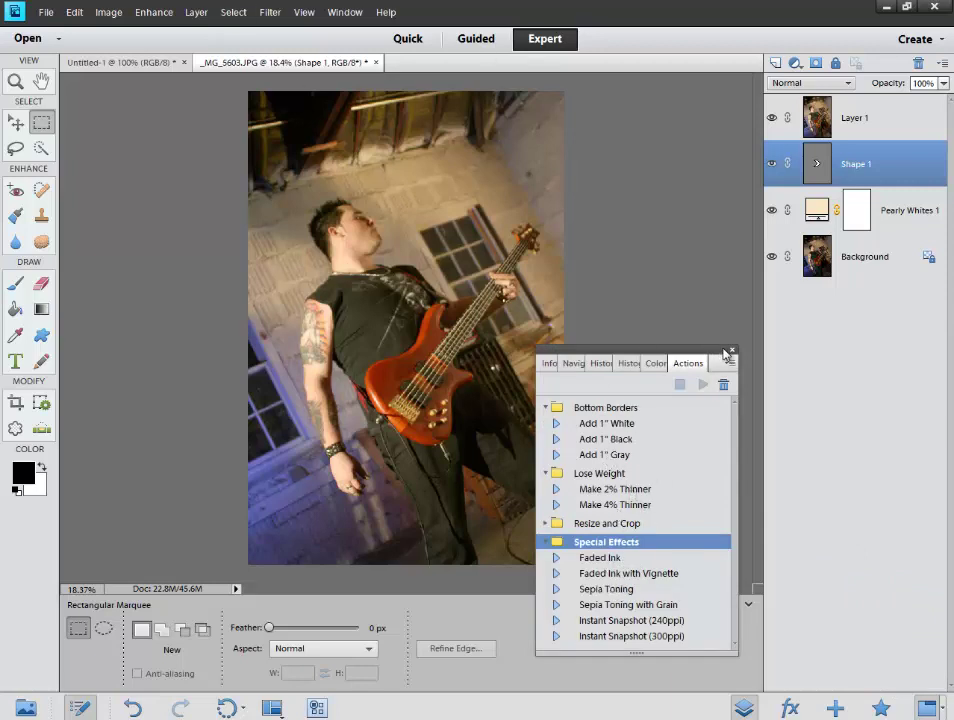
left_click(655, 363)
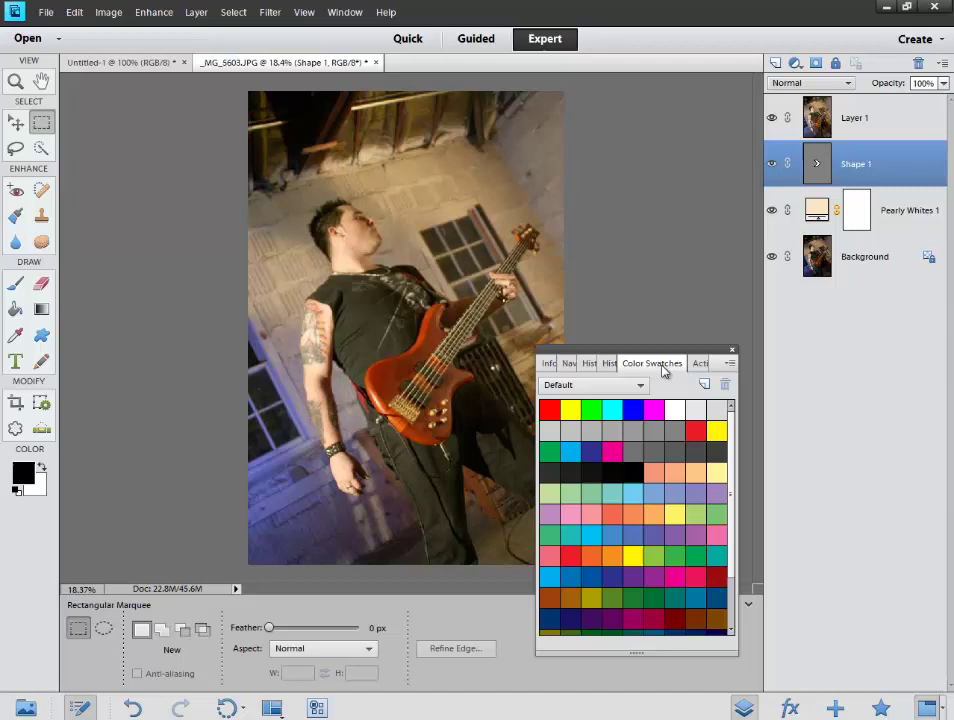
left_click(612, 363)
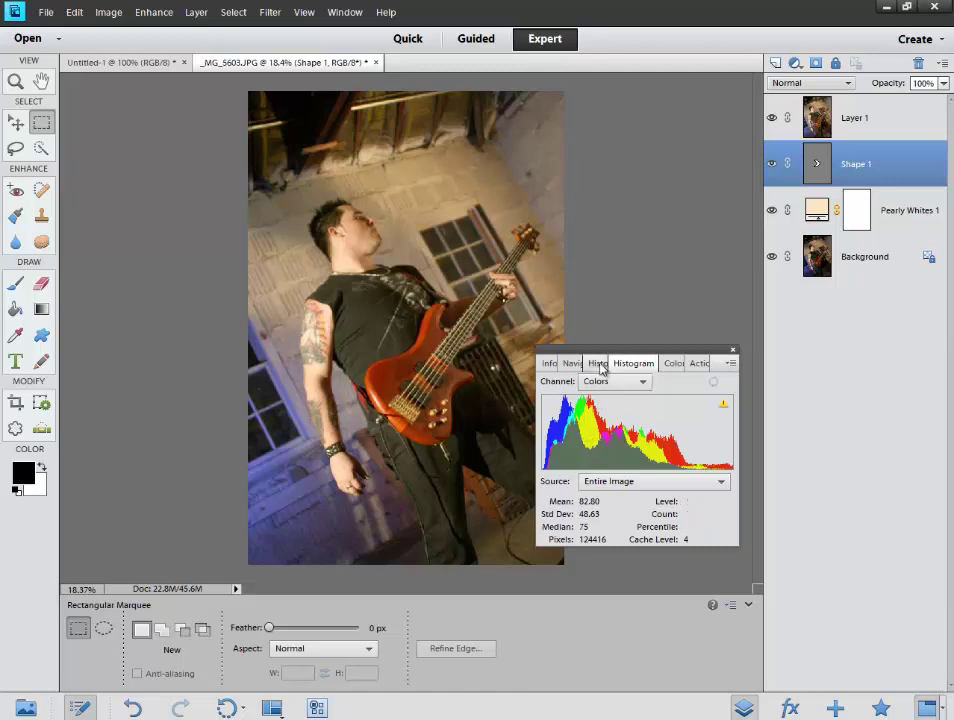
left_click(603, 366)
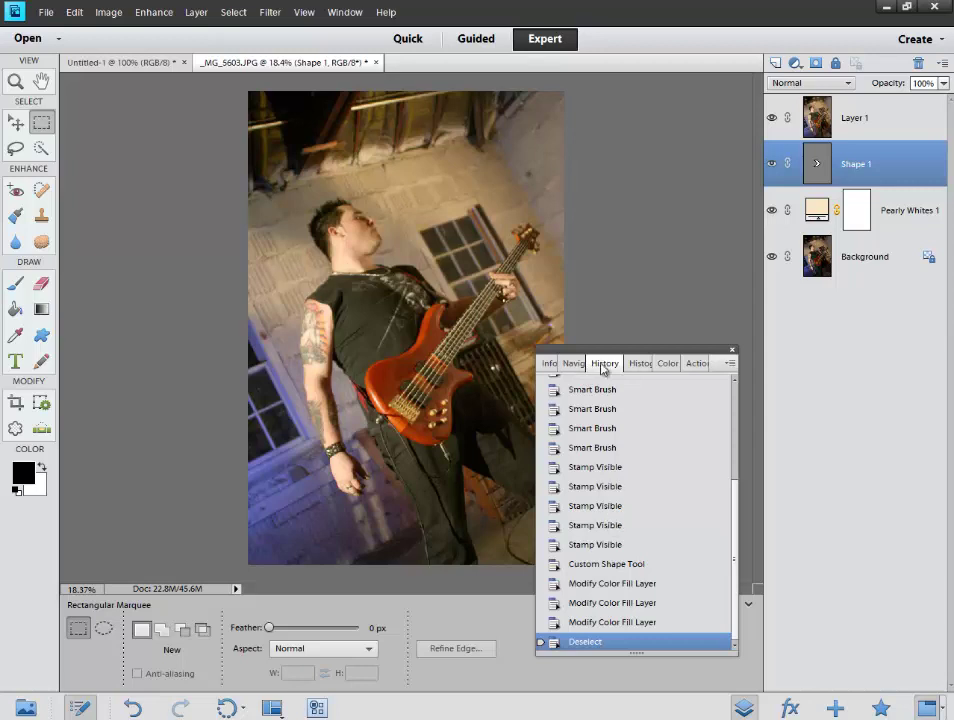
left_click(573, 366)
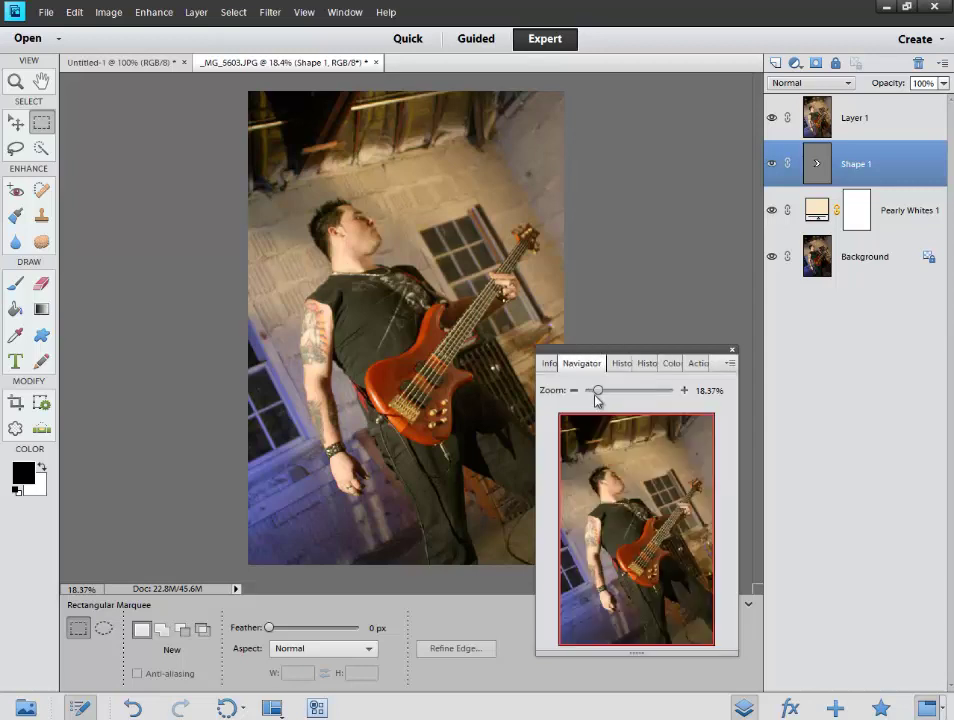
left_click(549, 364)
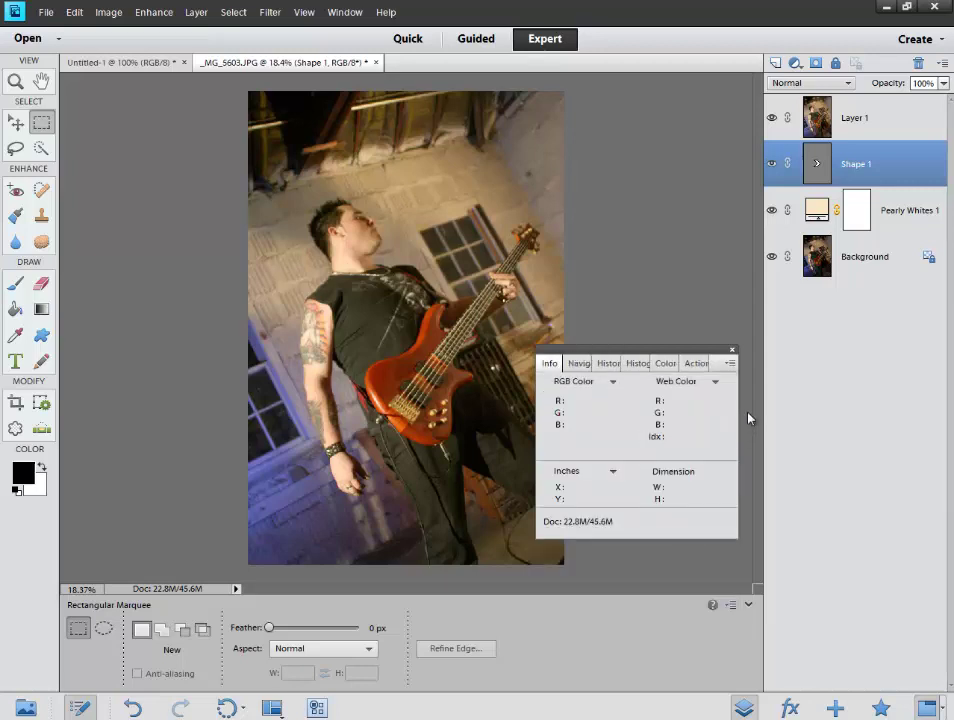
left_click(732, 353)
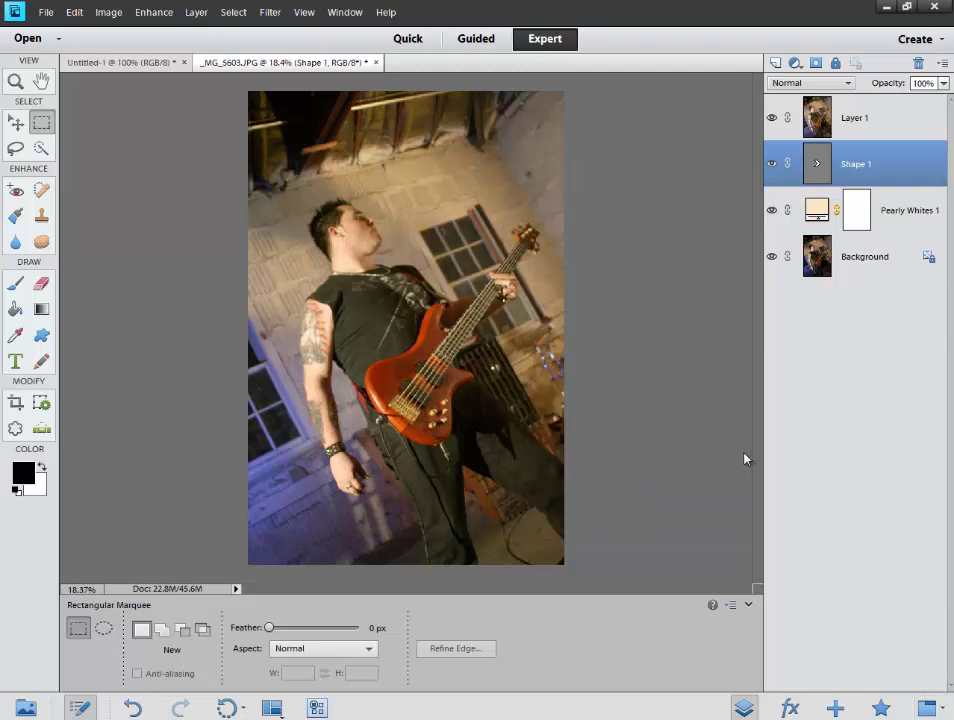
- Leave the window layout unchanged, undo a trial Lasso selection of the head, and ready Quick Selection
left_click(283, 708)
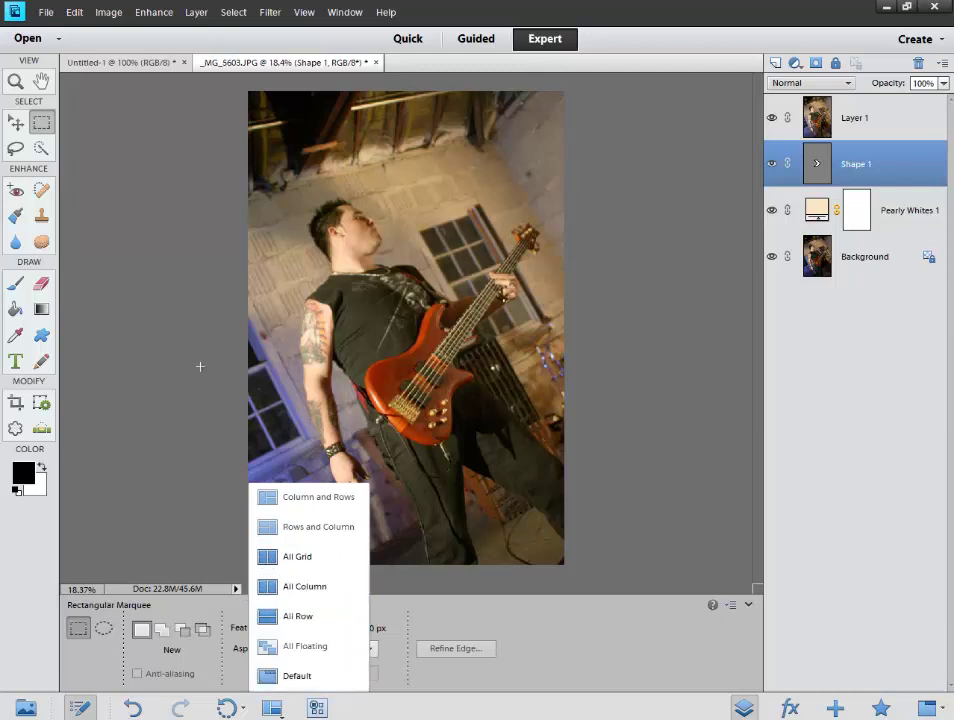
left_click(174, 341)
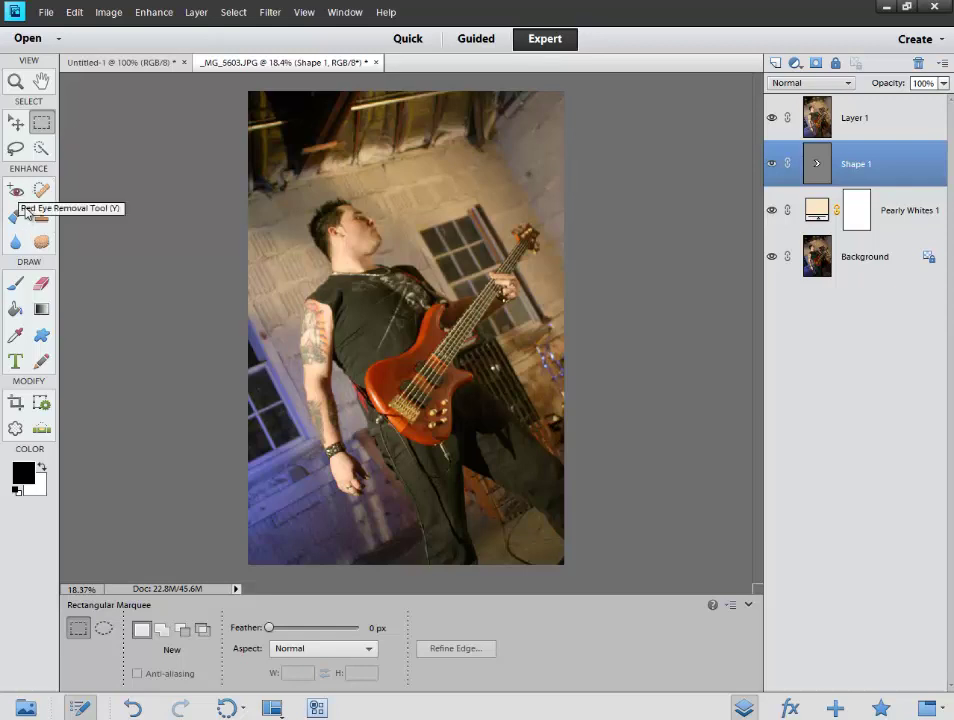
left_click(16, 150)
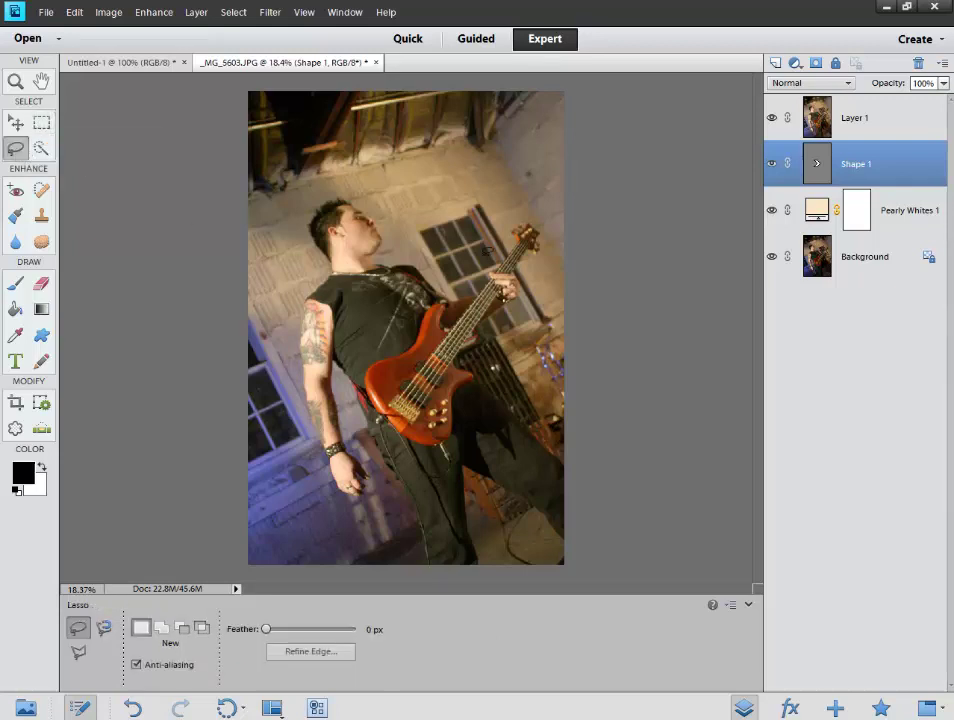
mouse_move(332, 291)
left_mouse_down()
mouse_move(362, 158)
mouse_move(400, 298)
left_mouse_up()
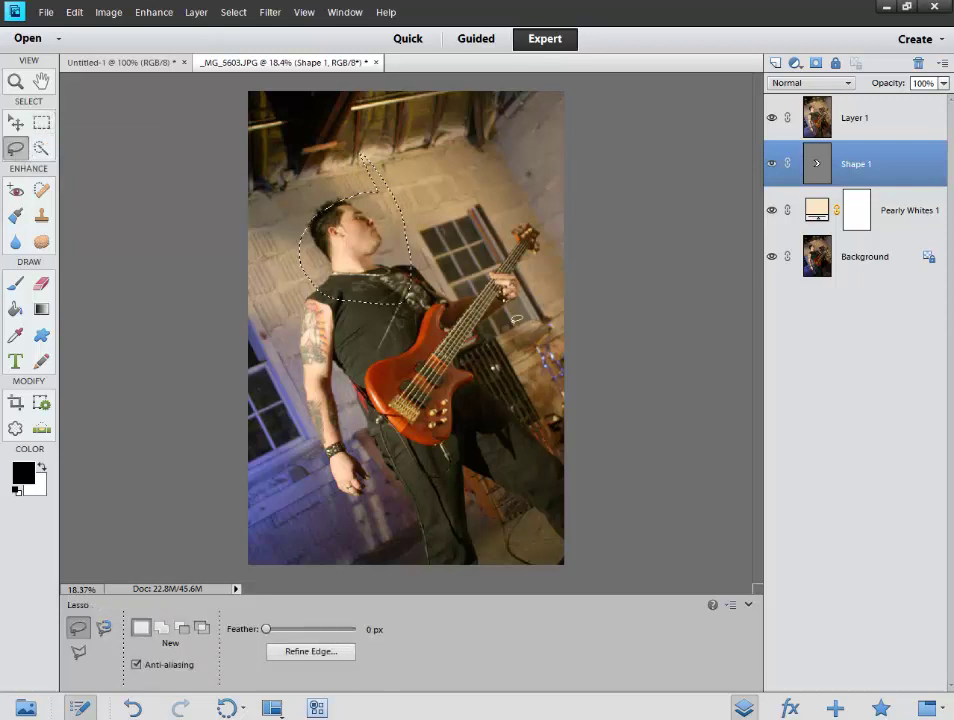
key("ctrl+z")
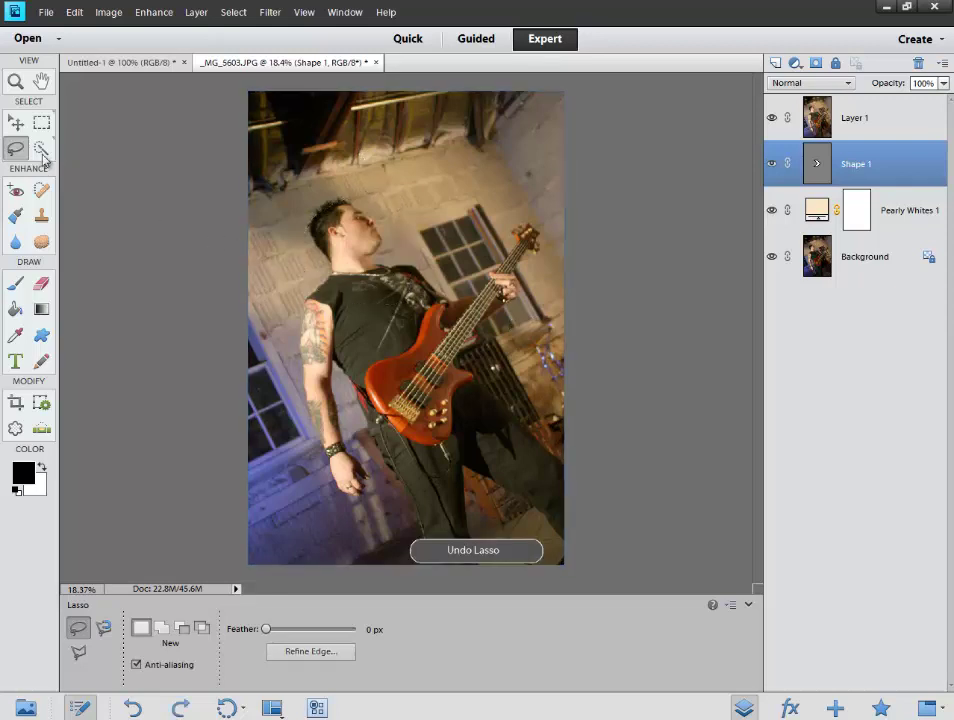
left_click(41, 150)
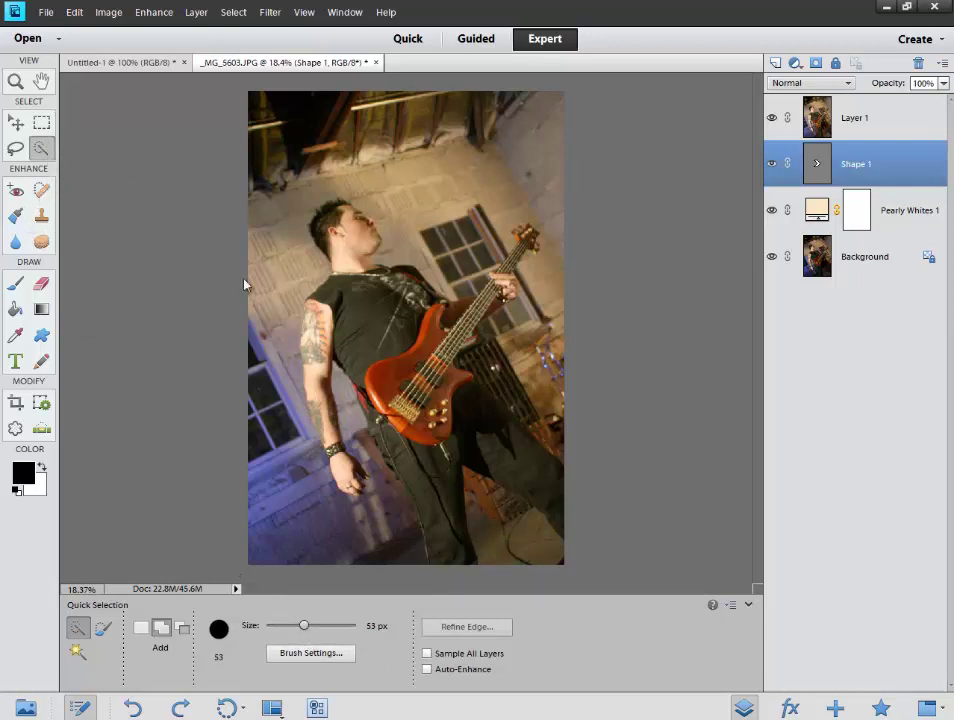
- Try Red Eye Removal on the shape layer, dismiss the error, and ready the Spot Healing Brush
left_click(16, 193)
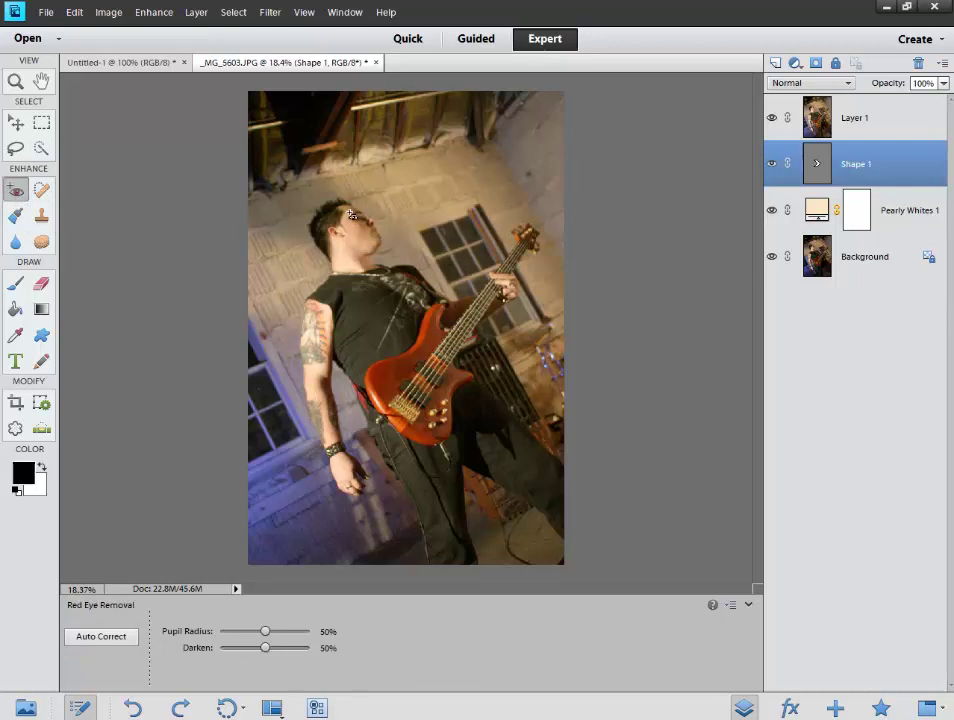
left_click(381, 242)
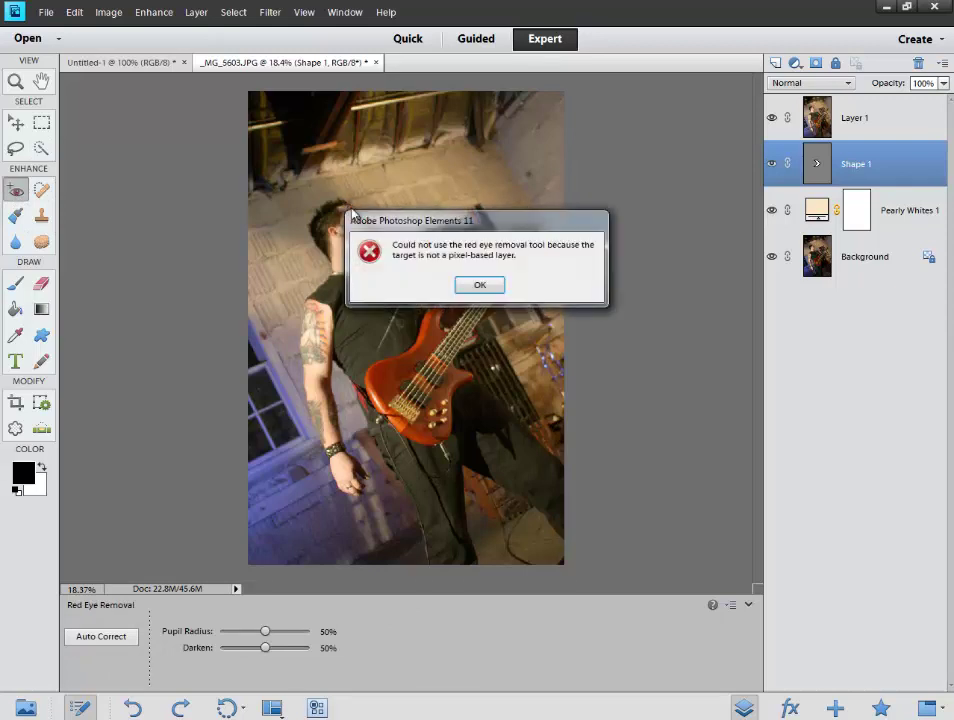
left_click(480, 284)
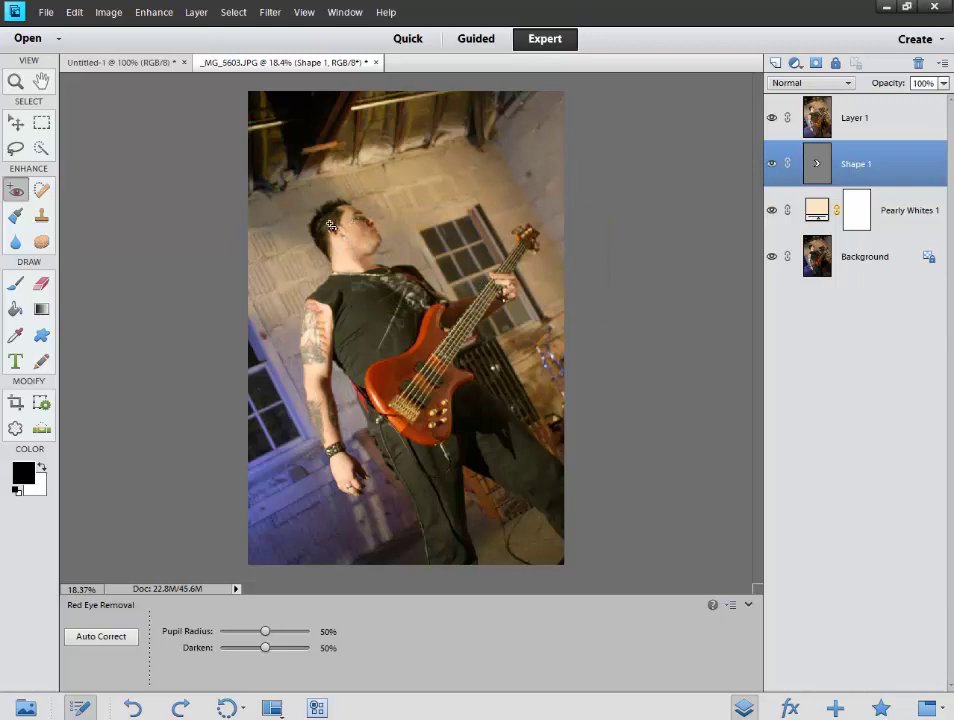
left_click(42, 192)
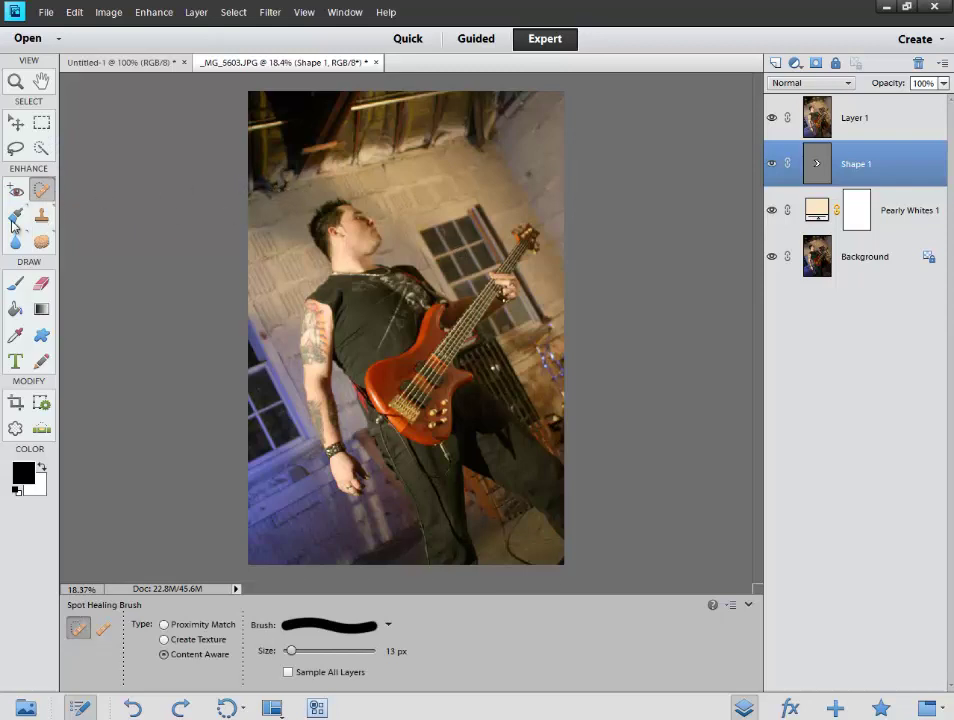
- Try the Clone Stamp on the shape layer, cancel Simplify, and clone a dab onto the Background layer
left_click(15, 219)
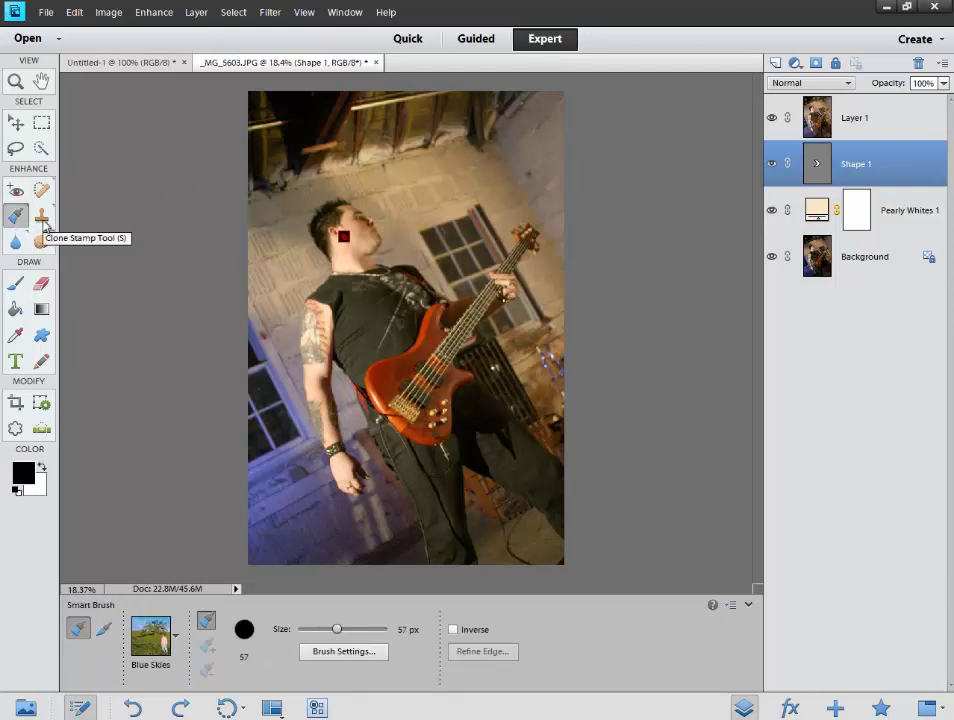
left_click(41, 218)
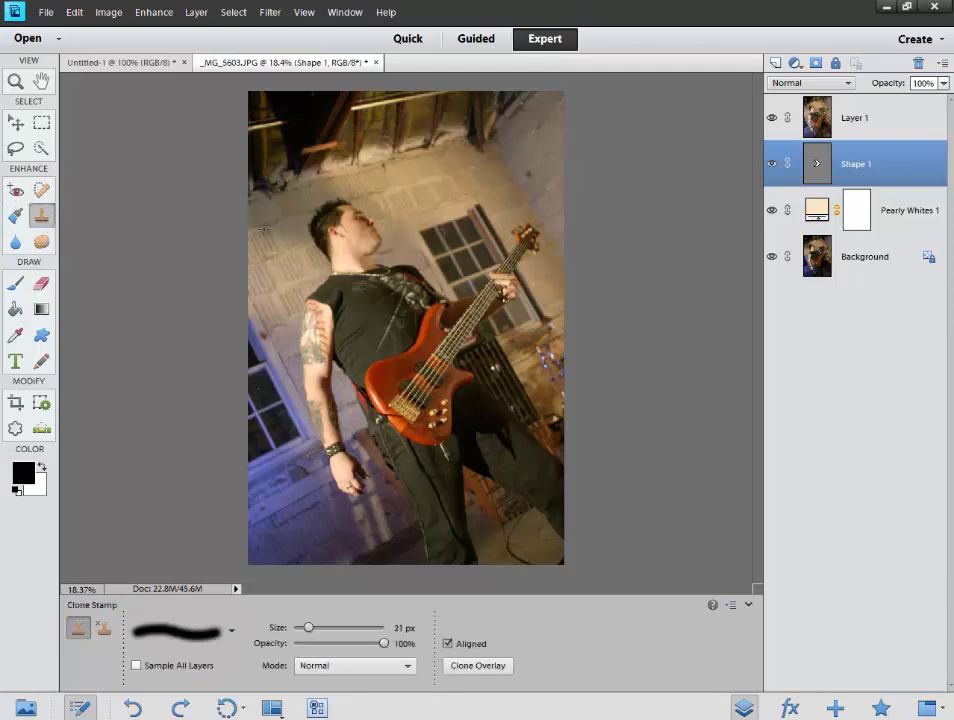
left_click(411, 179)
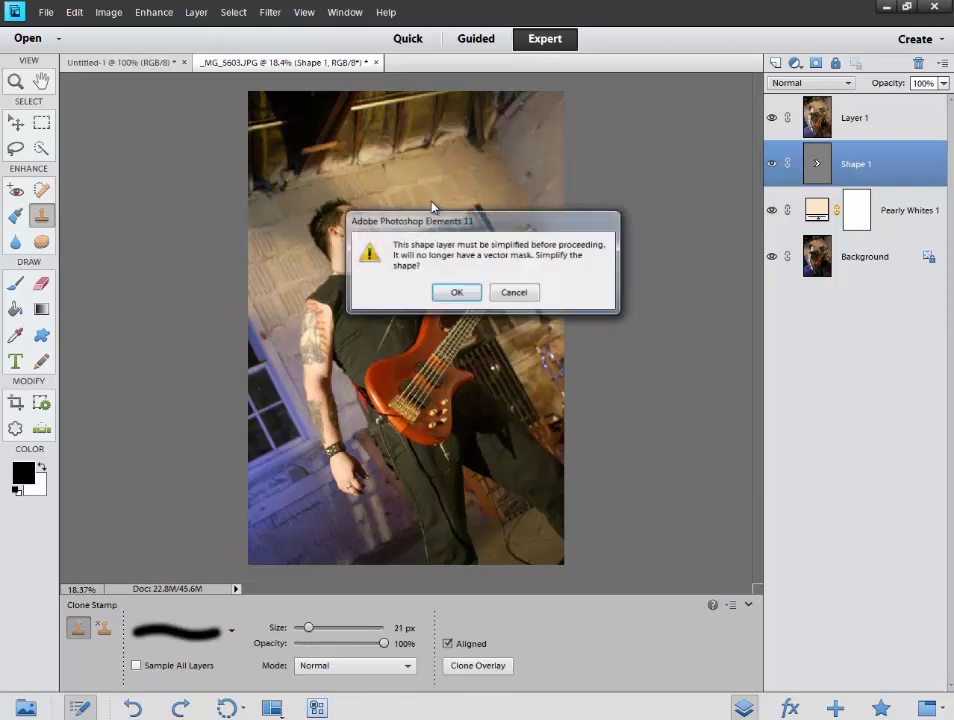
left_click(513, 296)
left_click(888, 255)
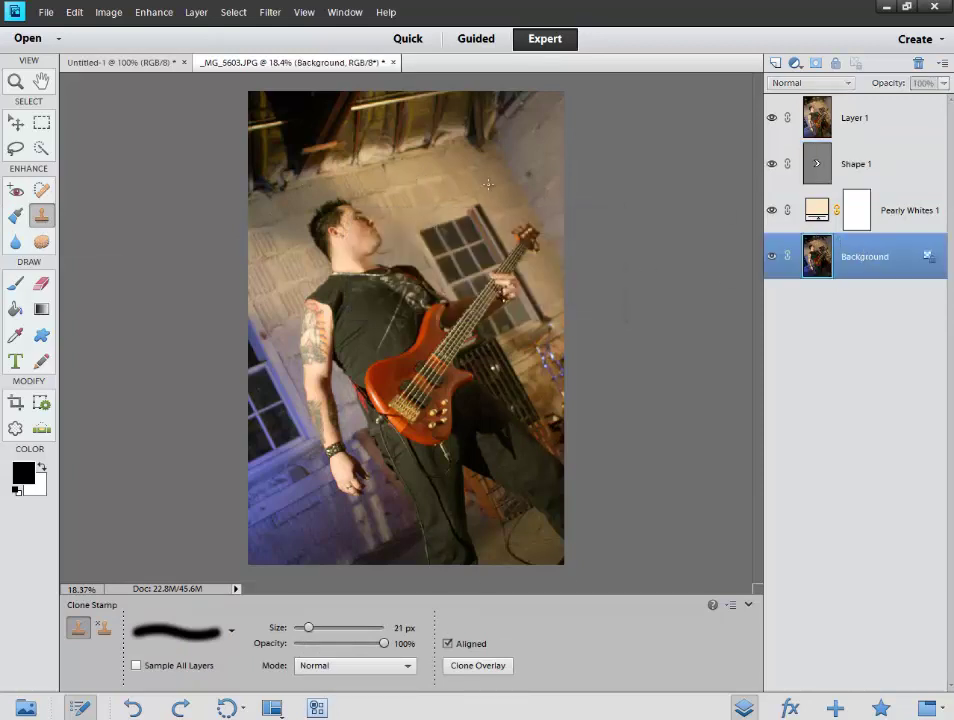
left_click(413, 185)
- On Layer 1, enlarge the clone brush to 488 px and undo both trial clone strokes
left_click(845, 120)
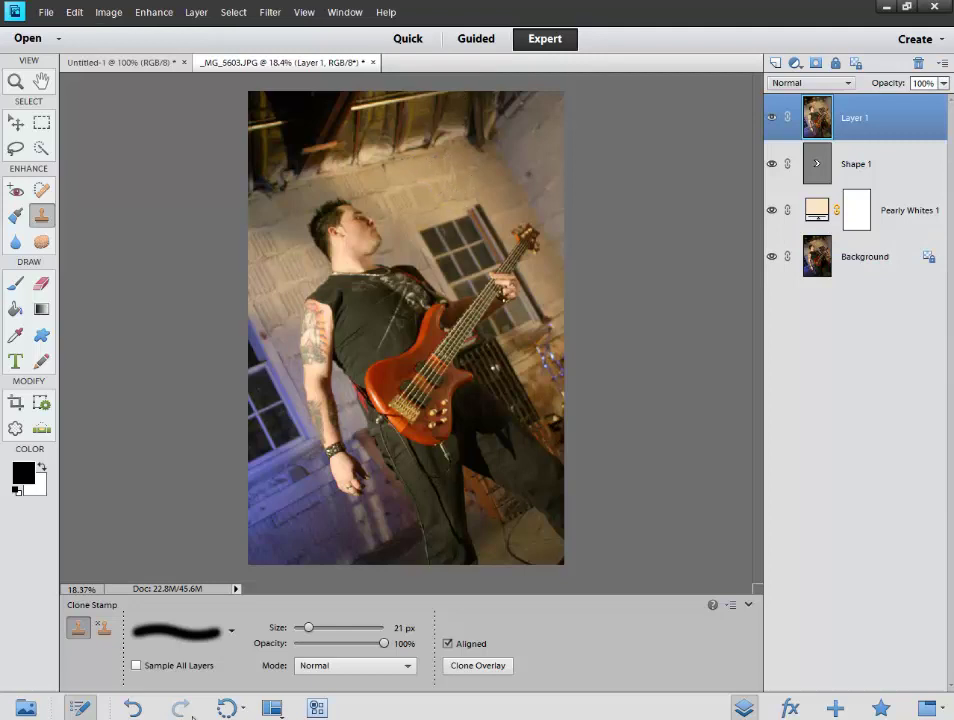
left_click_drag(309, 627, 356, 627)
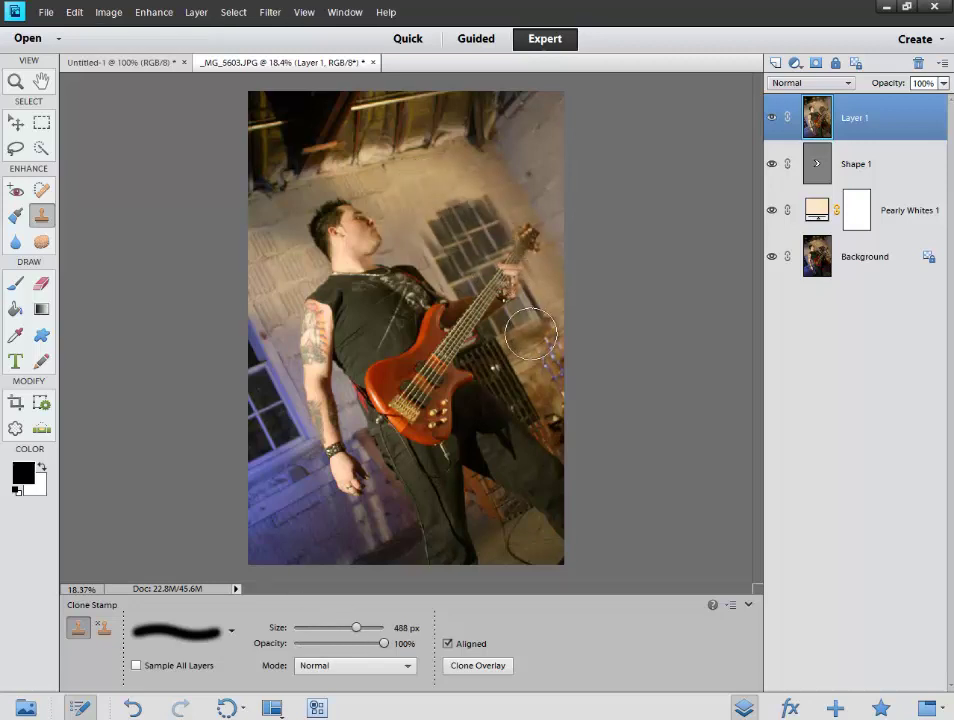
key("ctrl+z")
key("alt+comma")
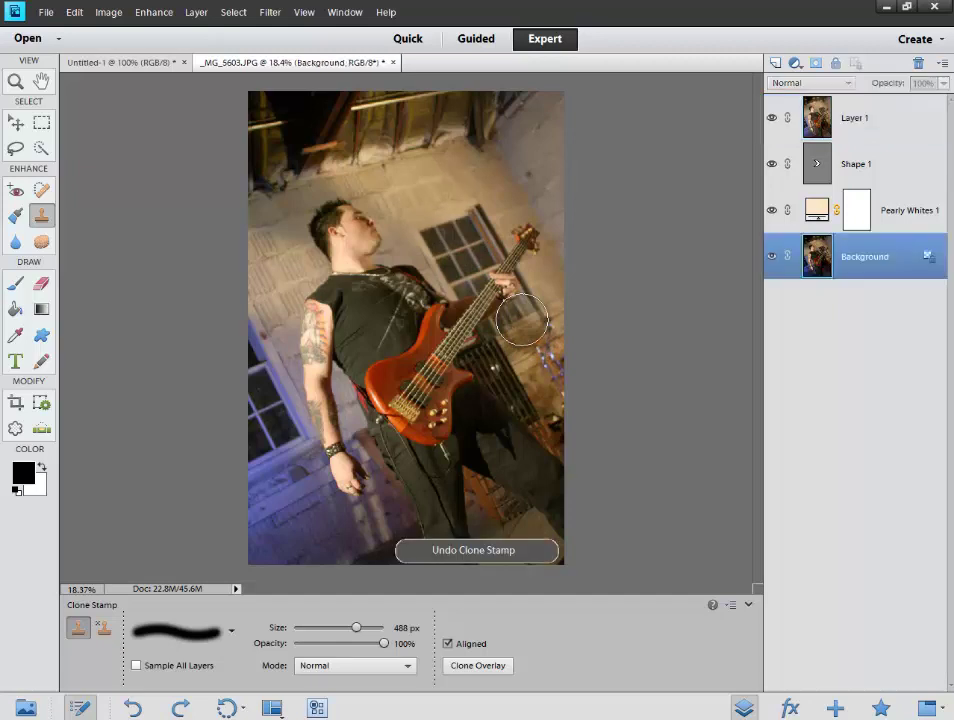
- Blur at 85 px and 94% strength, then apply a 2500 px blur dab on Layer 1
left_click(15, 242)
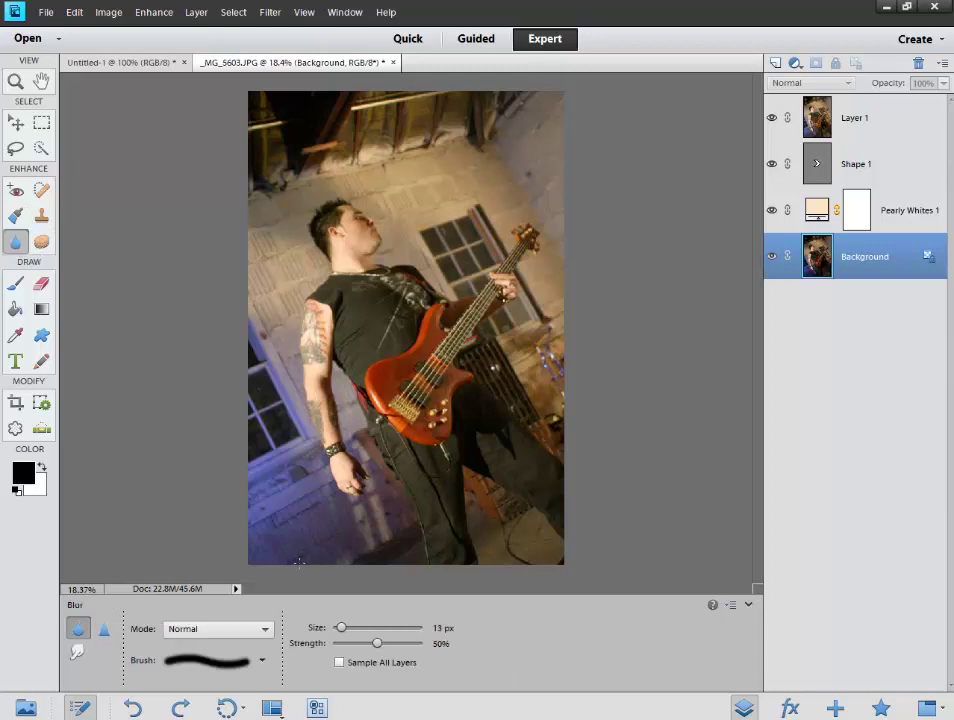
left_click_drag(368, 630, 418, 645)
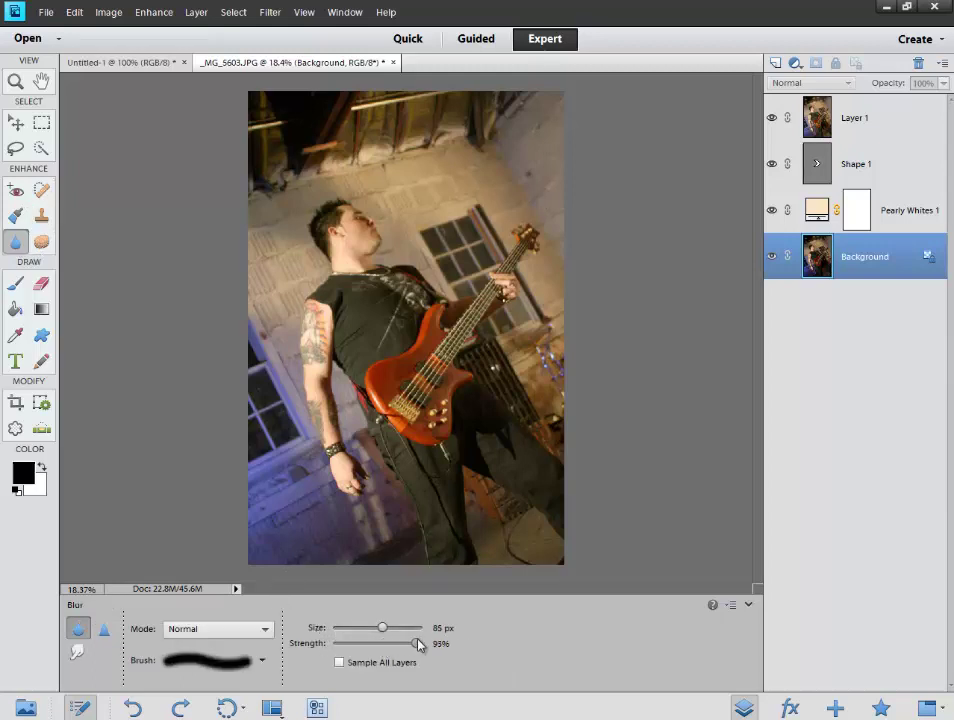
left_click(509, 178)
left_click(864, 122)
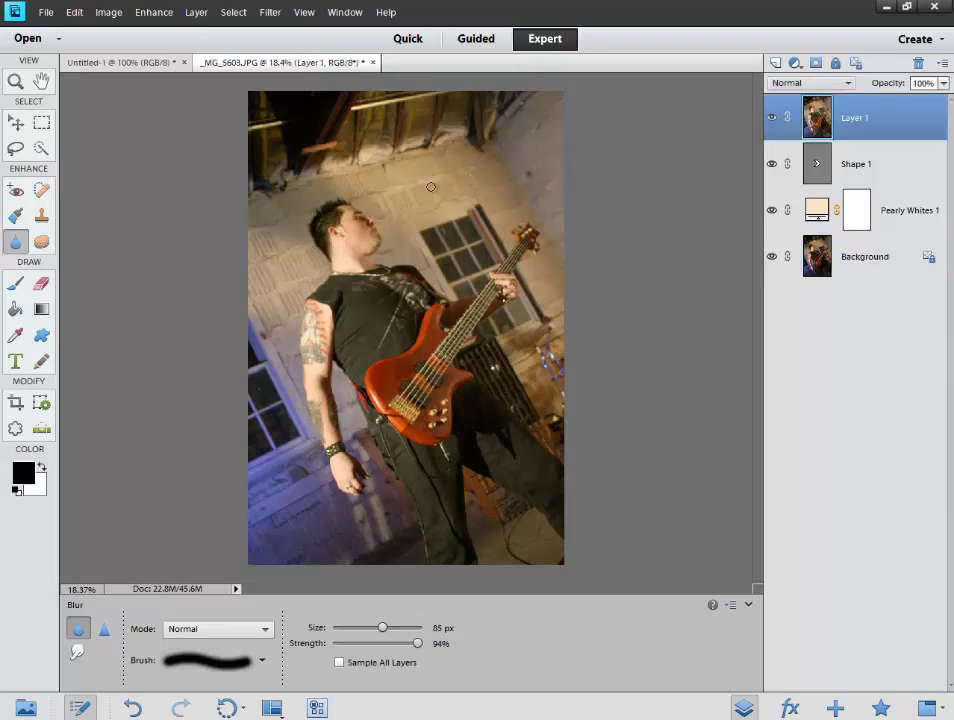
left_click_drag(382, 627, 473, 630)
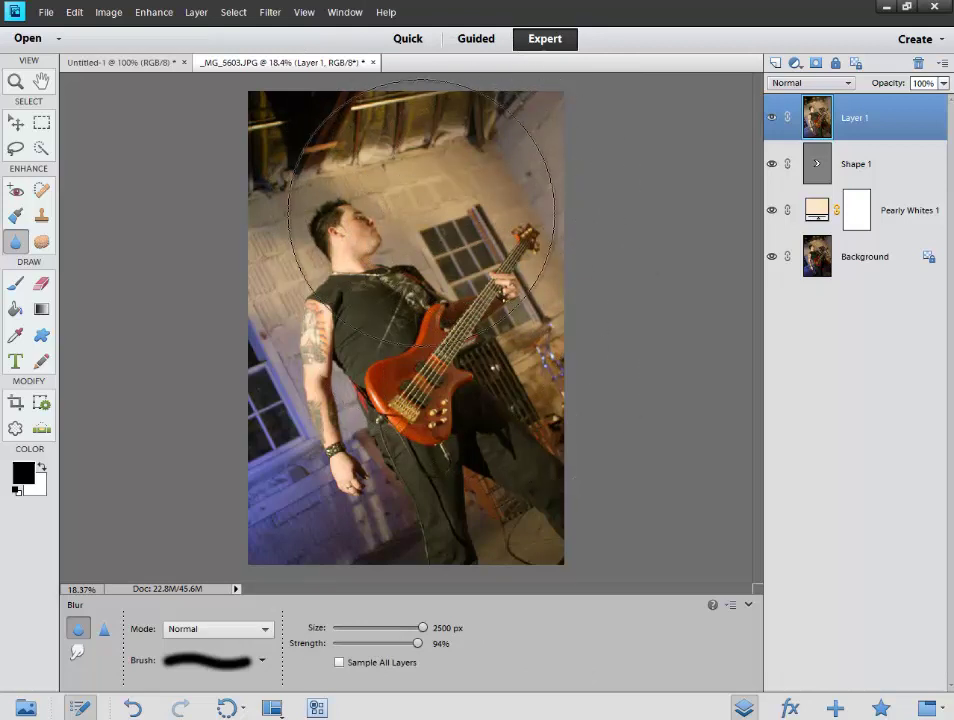
left_click(470, 180)
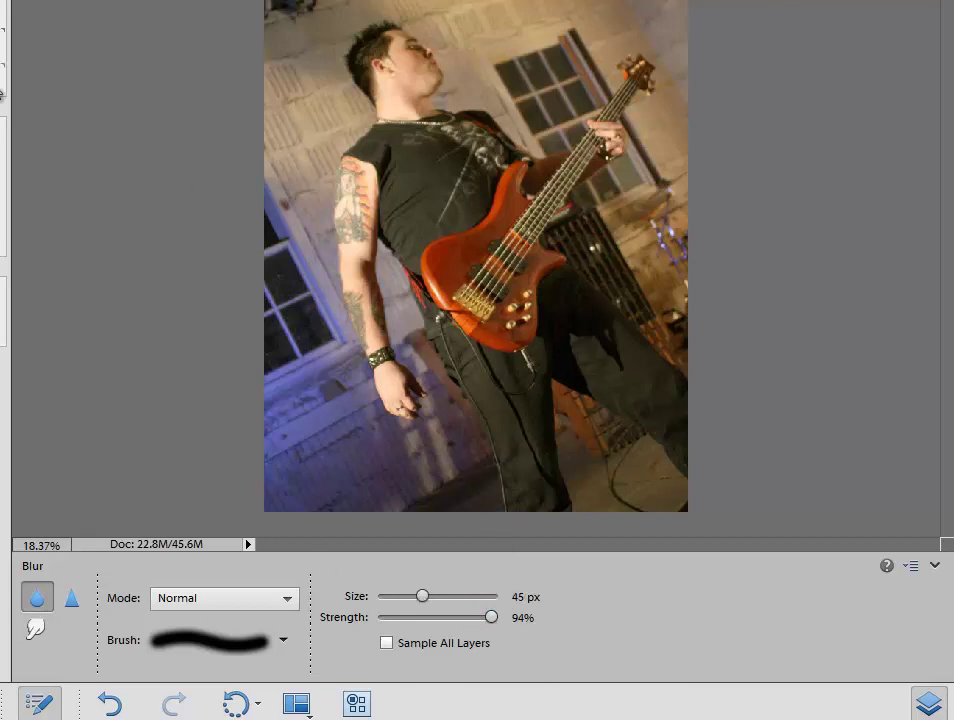
left_click(3, 86)
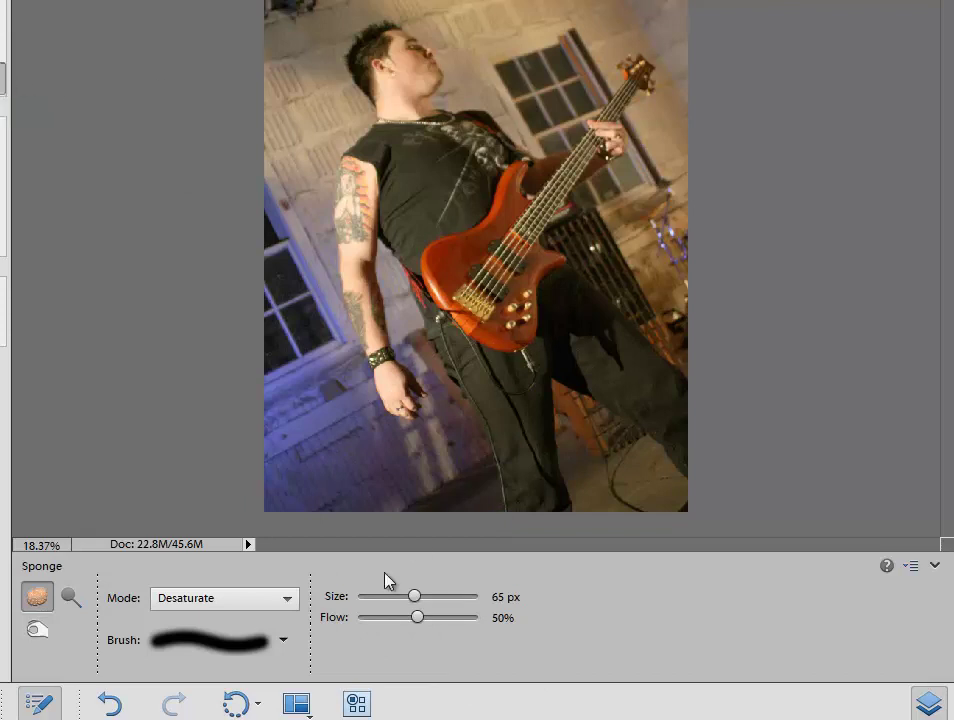
- Keep the Sponge on Desaturate and zoom in to about 109% on the guitar neck and grille
left_click(280, 600)
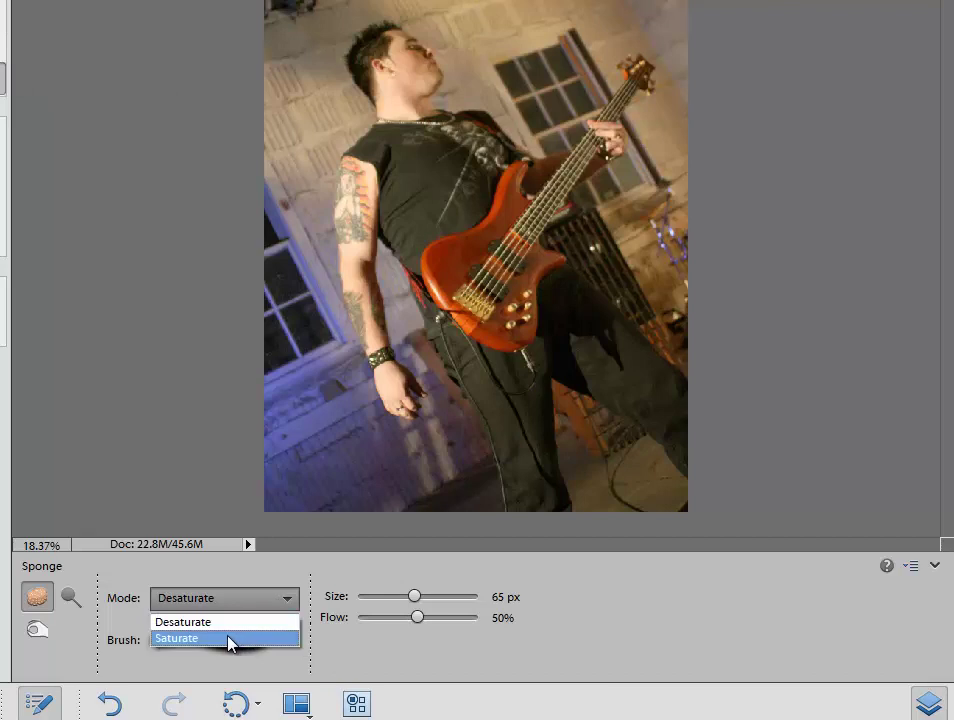
left_click(212, 624)
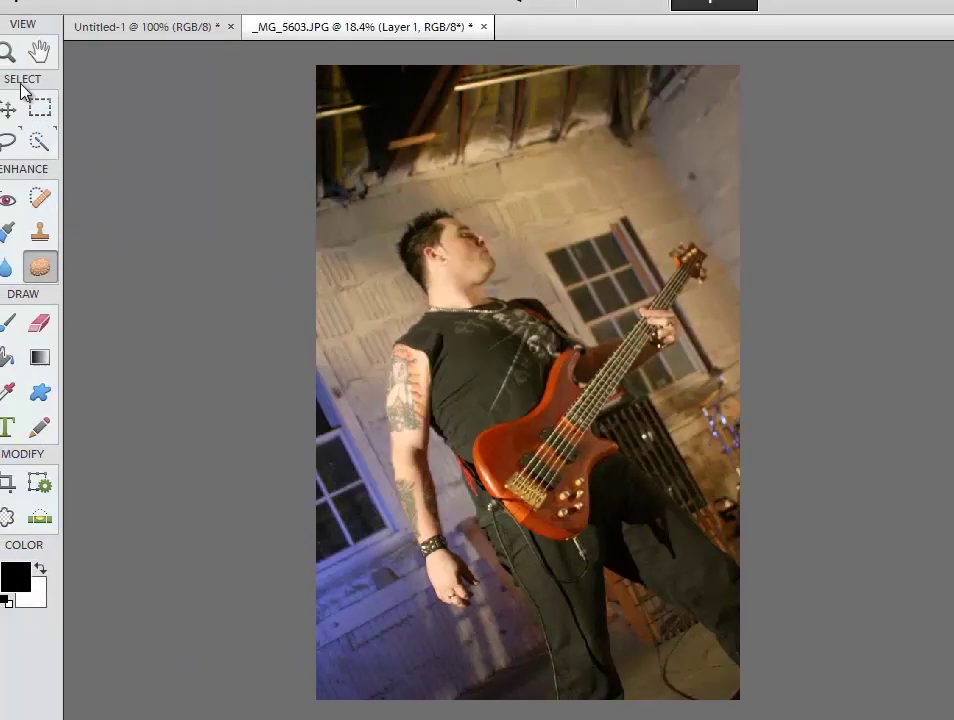
key("z")
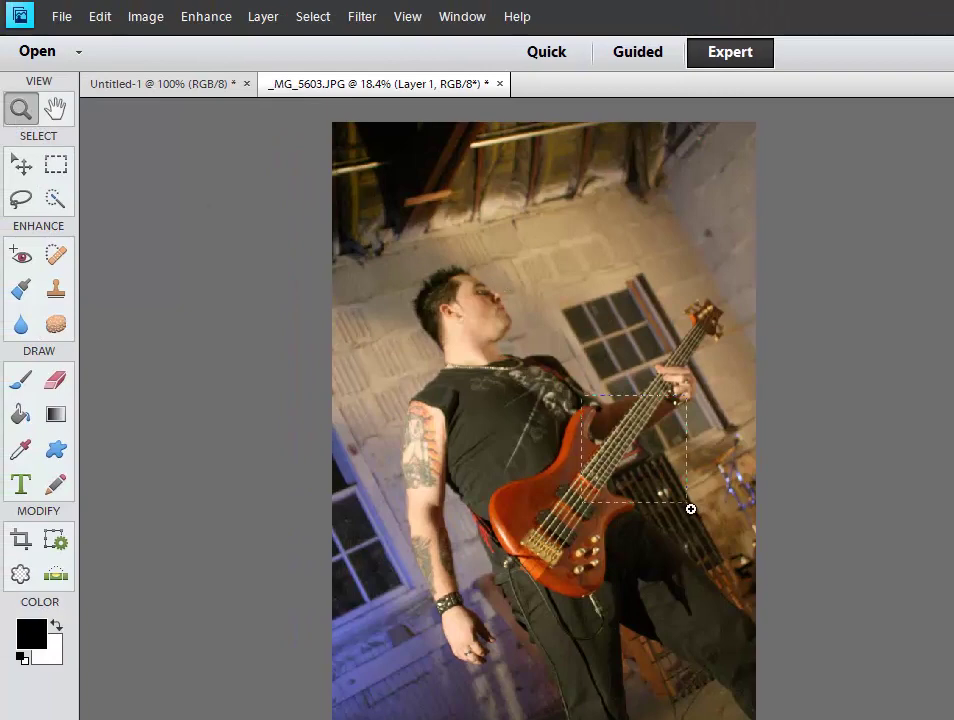
left_click(690, 507)
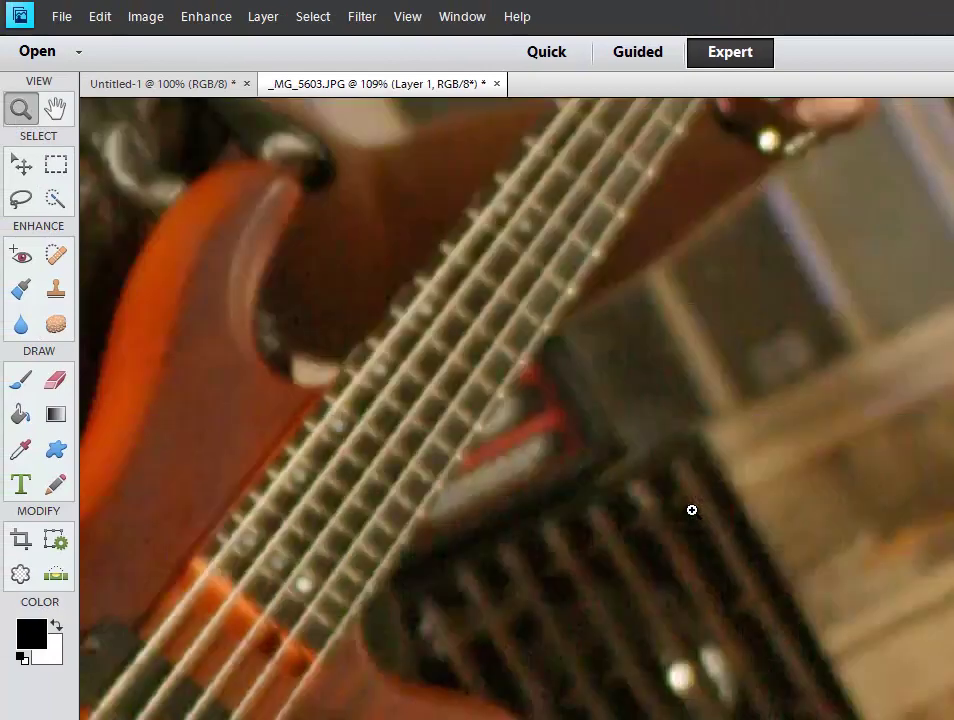
left_click(57, 324)
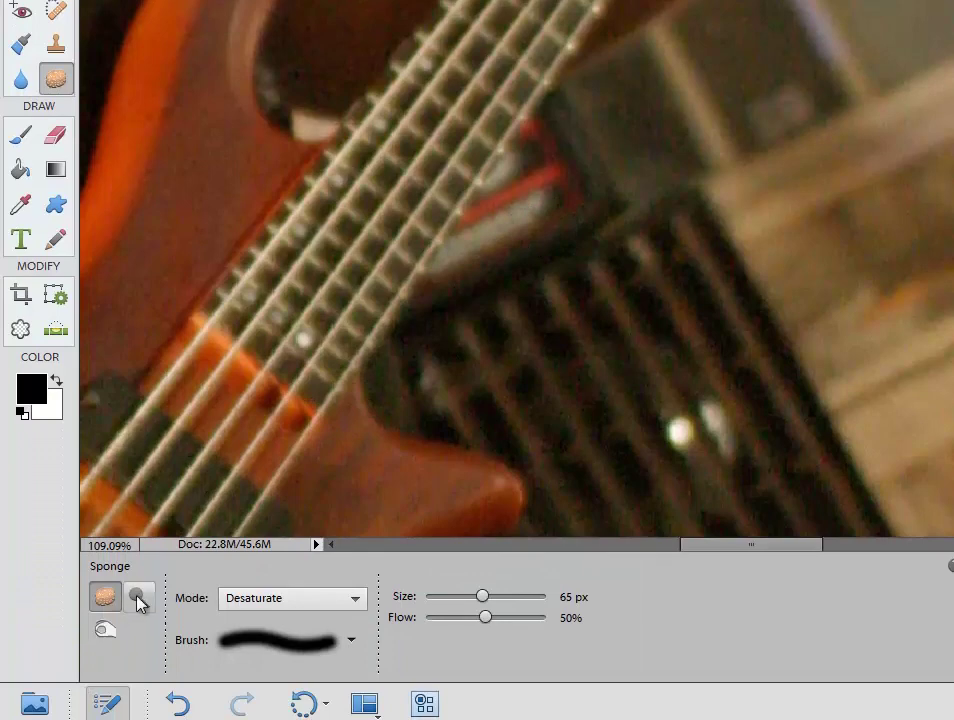
- Lighten the fretboard with Dodge and darken its upper part with Burn
left_click(137, 598)
mouse_move(383, 175)
left_mouse_down()
mouse_move(383, 236)
mouse_move(483, 161)
mouse_move(469, 145)
mouse_move(441, 238)
mouse_move(385, 300)
left_mouse_up()
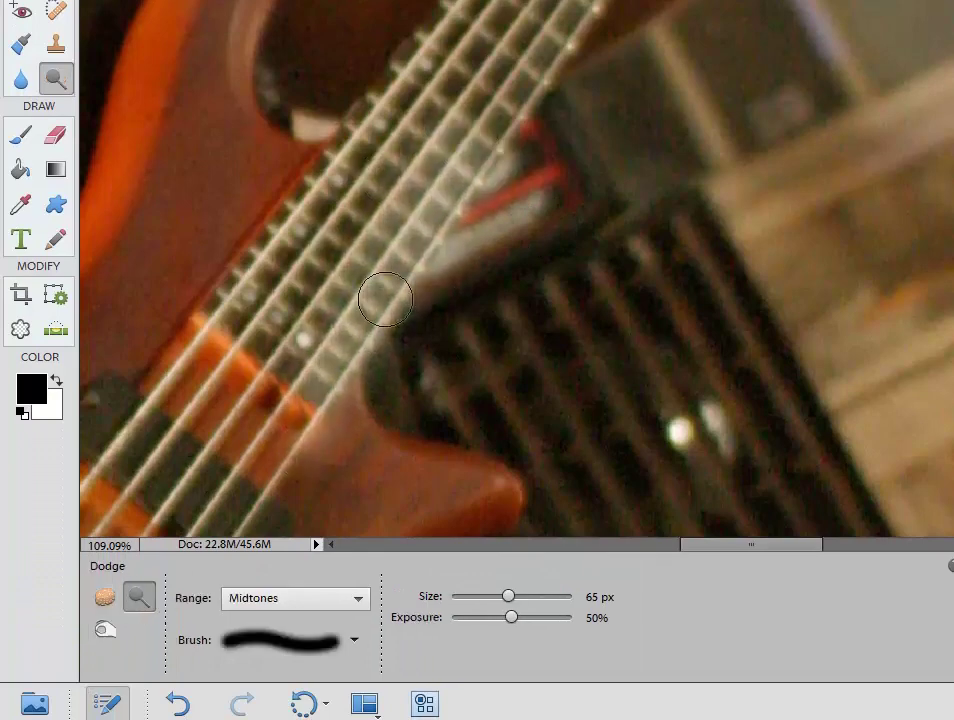
left_click(105, 628)
mouse_move(320, 366)
left_mouse_down()
mouse_move(487, 91)
mouse_move(490, 170)
mouse_move(422, 243)
mouse_move(475, 375)
left_mouse_up()
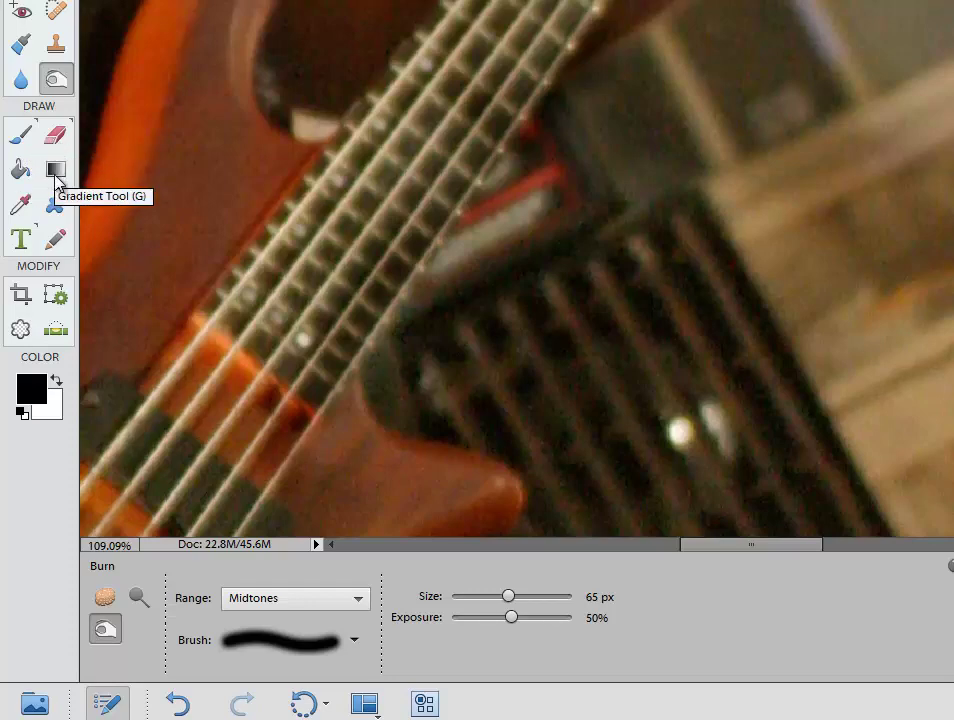
- Sample a dark brown from the image, draw a trial Heart Card shape, and undo it
left_click(20, 203)
left_click(200, 103)
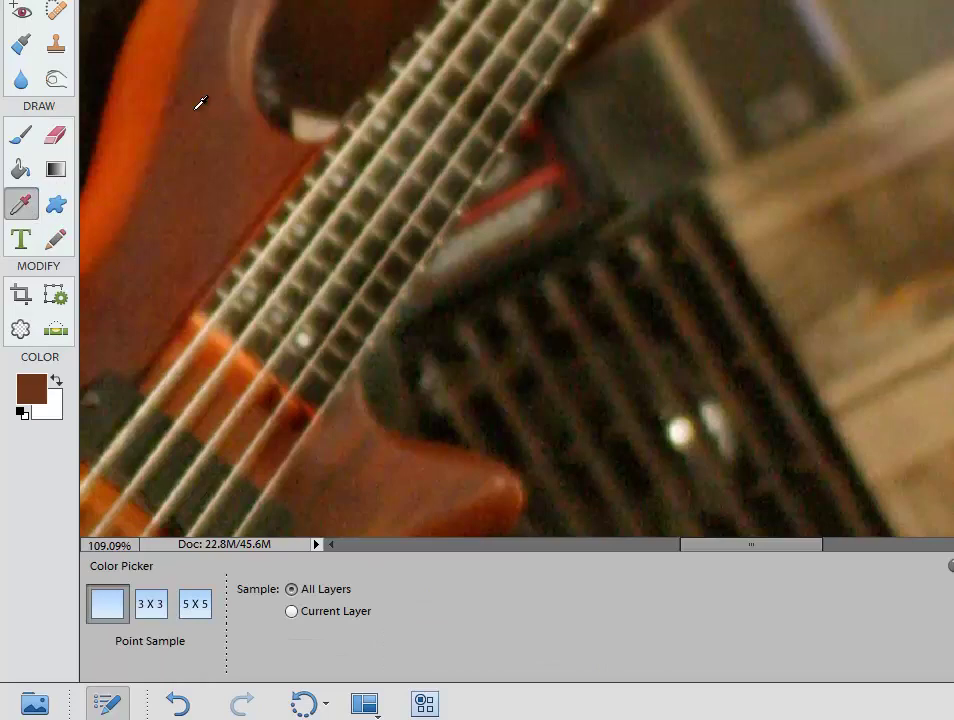
left_click_drag(200, 103, 703, 345)
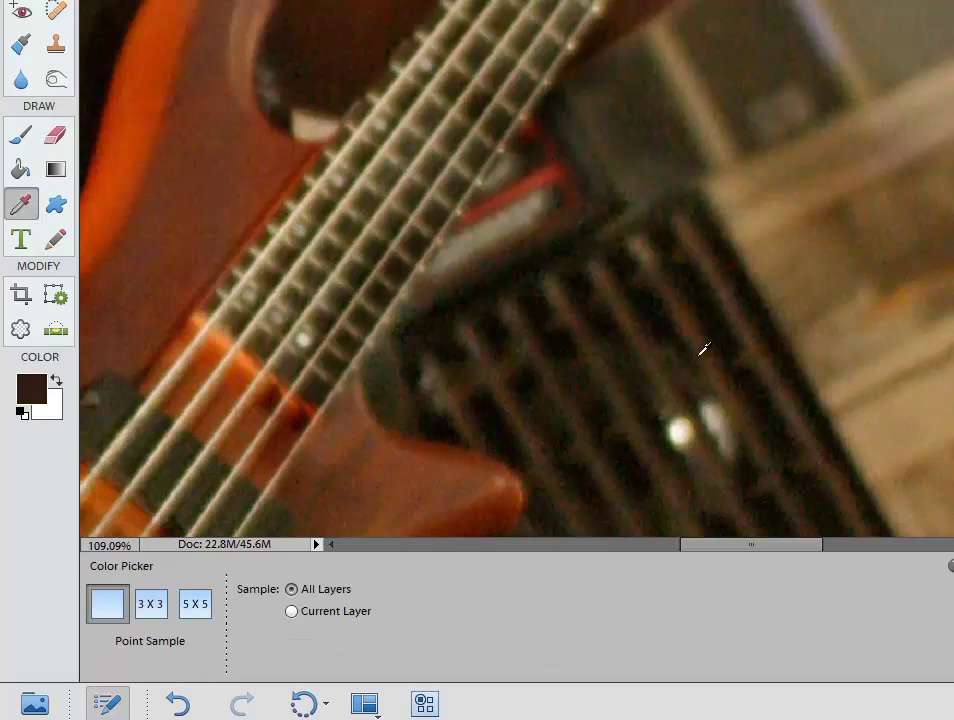
left_click(56, 205)
left_click_drag(459, 113, 795, 477)
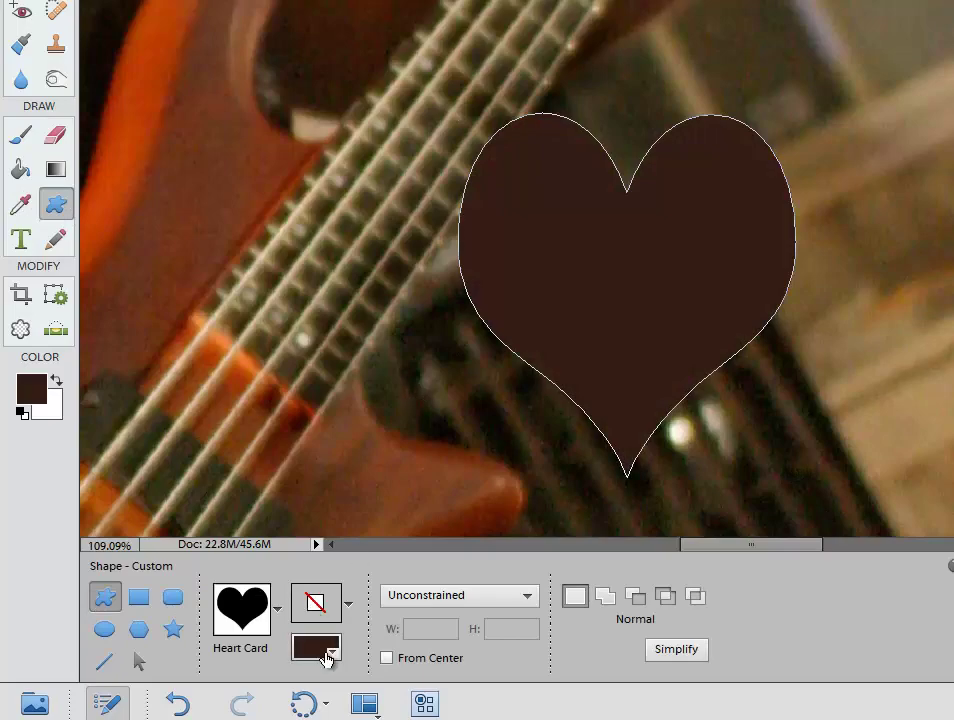
key("ctrl+z")
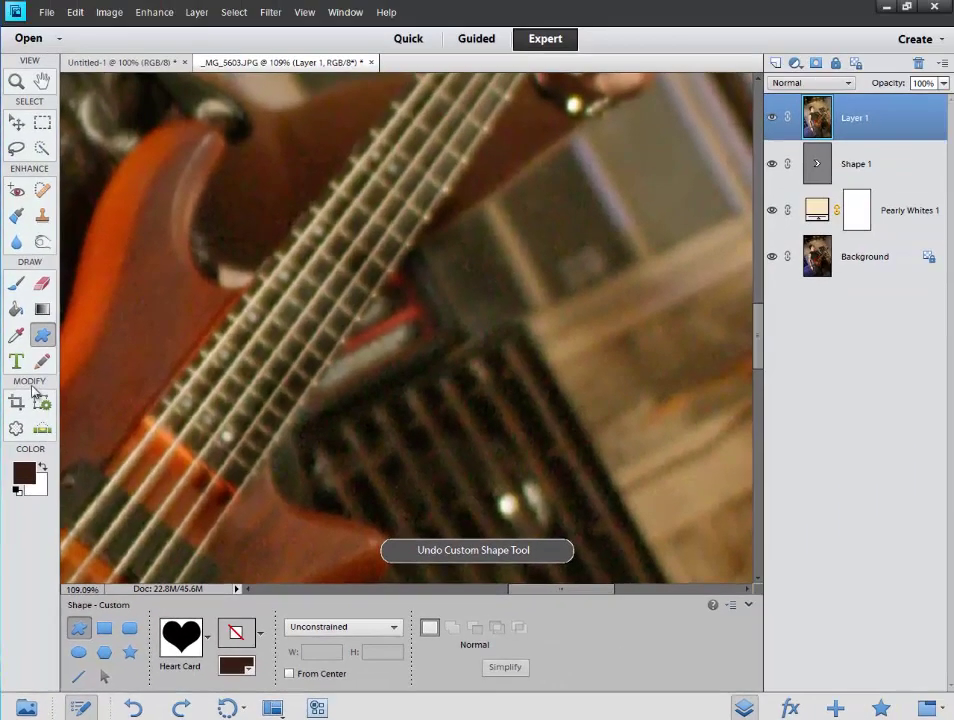
left_click(18, 364)
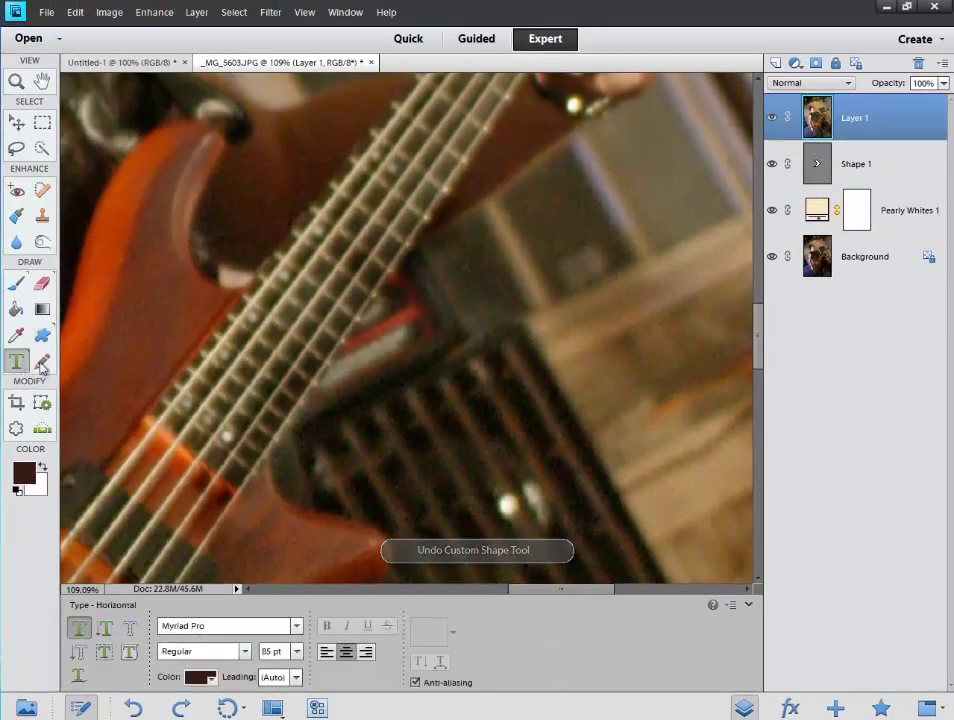
- Check the Straighten options, then try a Cookie Cutter heart and cancel it
left_click(44, 430)
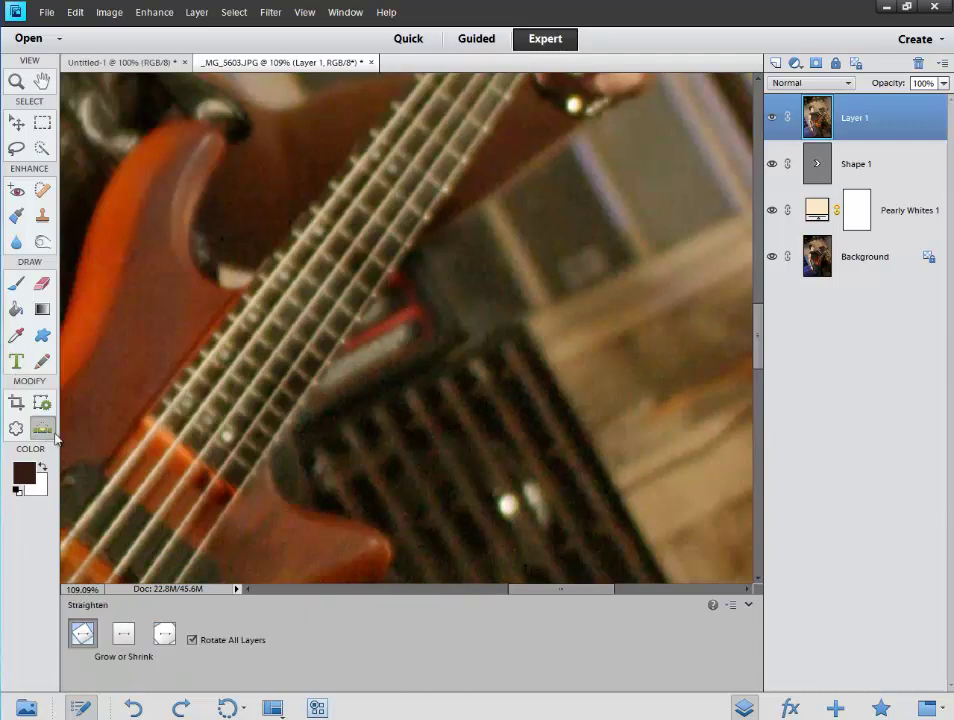
left_click(123, 634)
left_click(82, 632)
key("q")
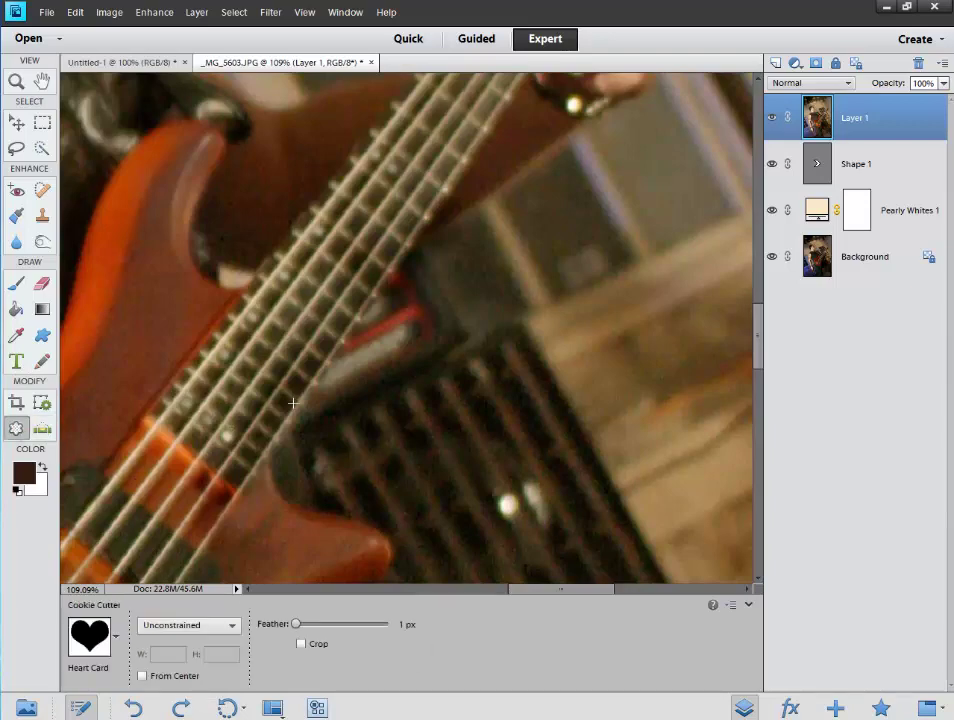
left_click_drag(203, 225, 429, 439)
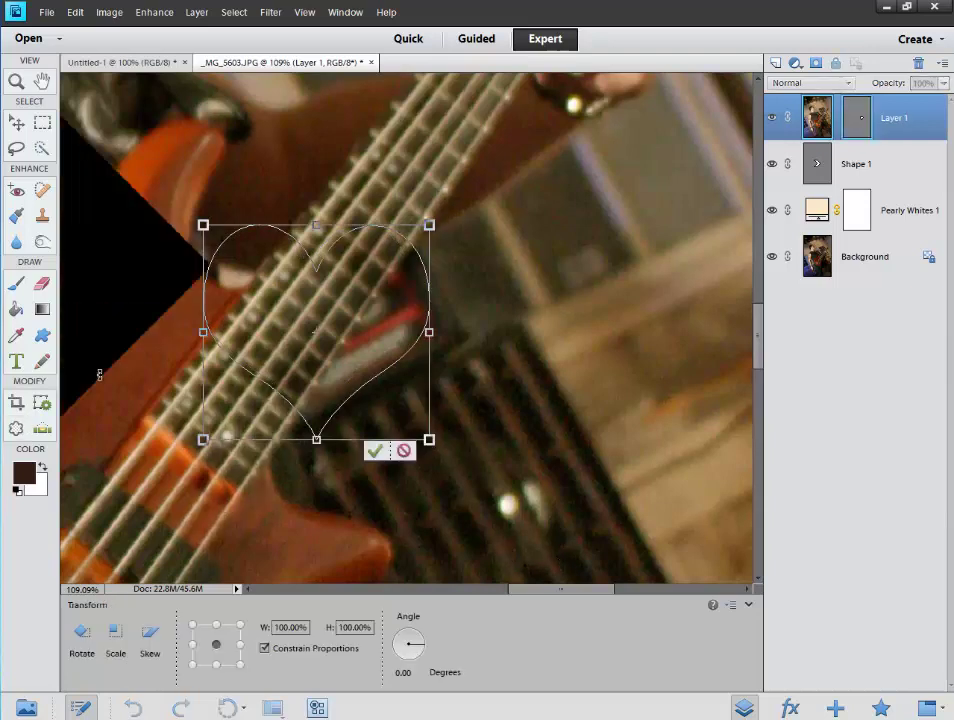
key("Escape")
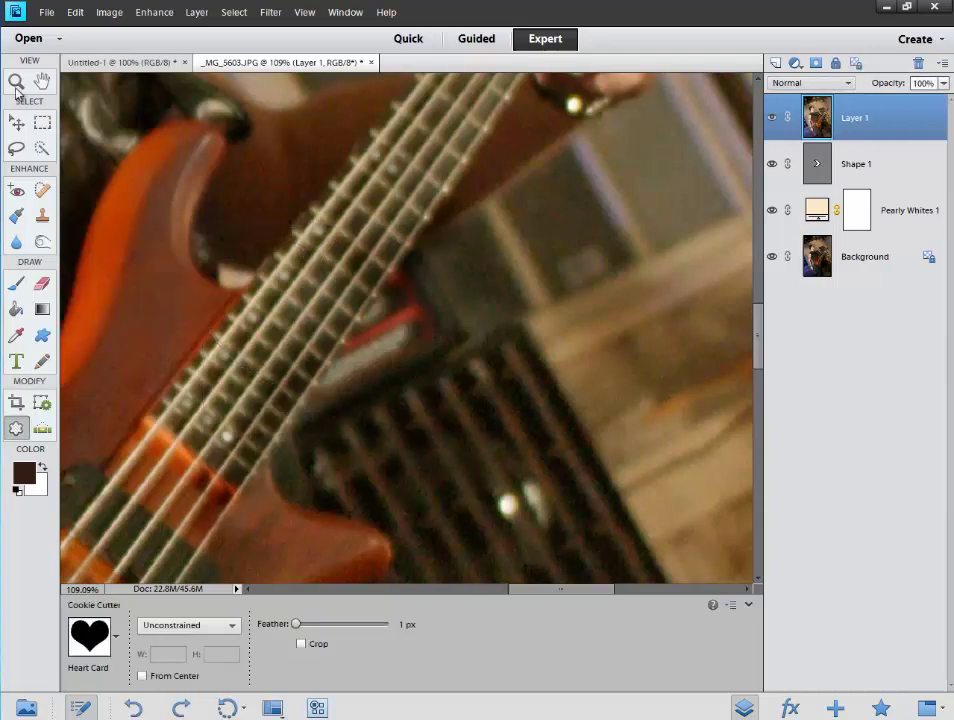
- Zoom out until the whole photo fits the window
left_click(16, 81)
left_click(472, 374, "alt")
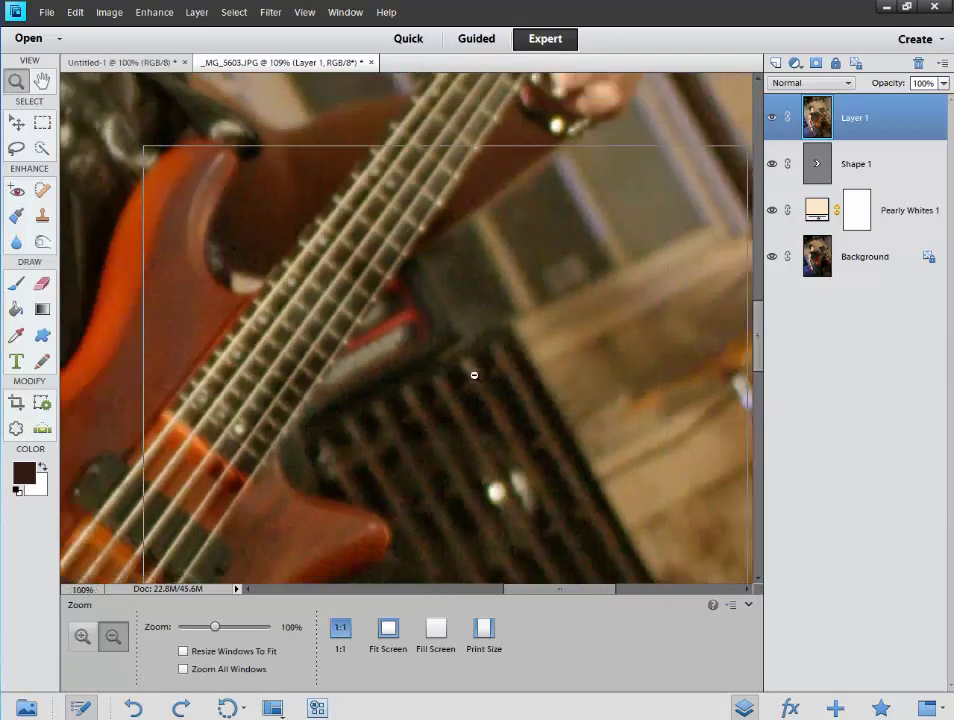
left_click(406, 383, "alt")
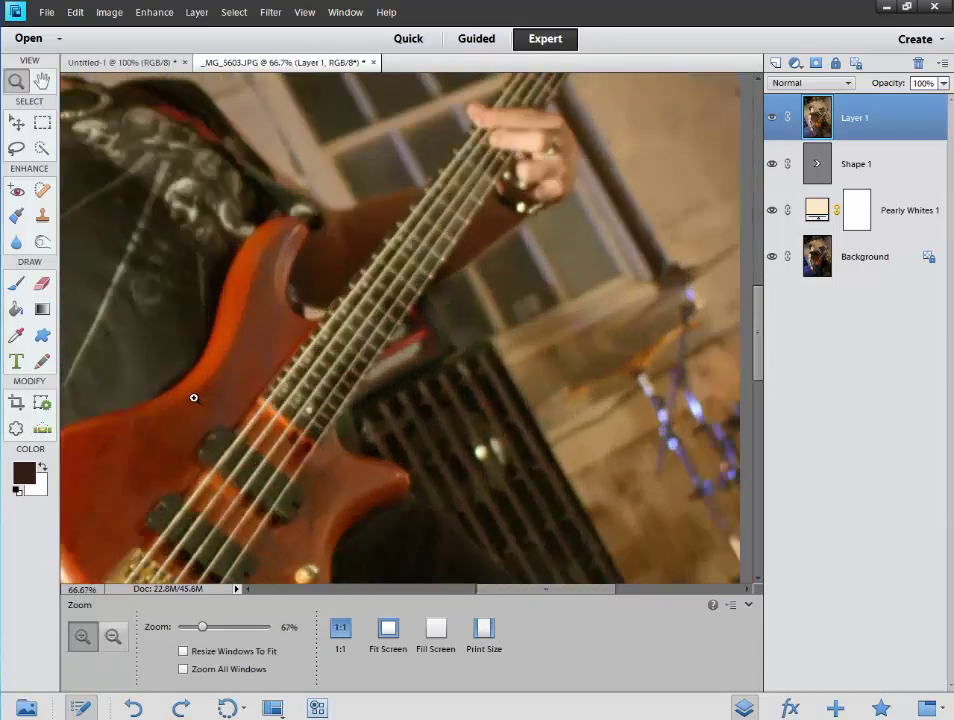
left_click(239, 375)
left_click(239, 375)
- Cut a heart around the fretting hand, keep Heart Card as the shape, then undo the cut
key("q")
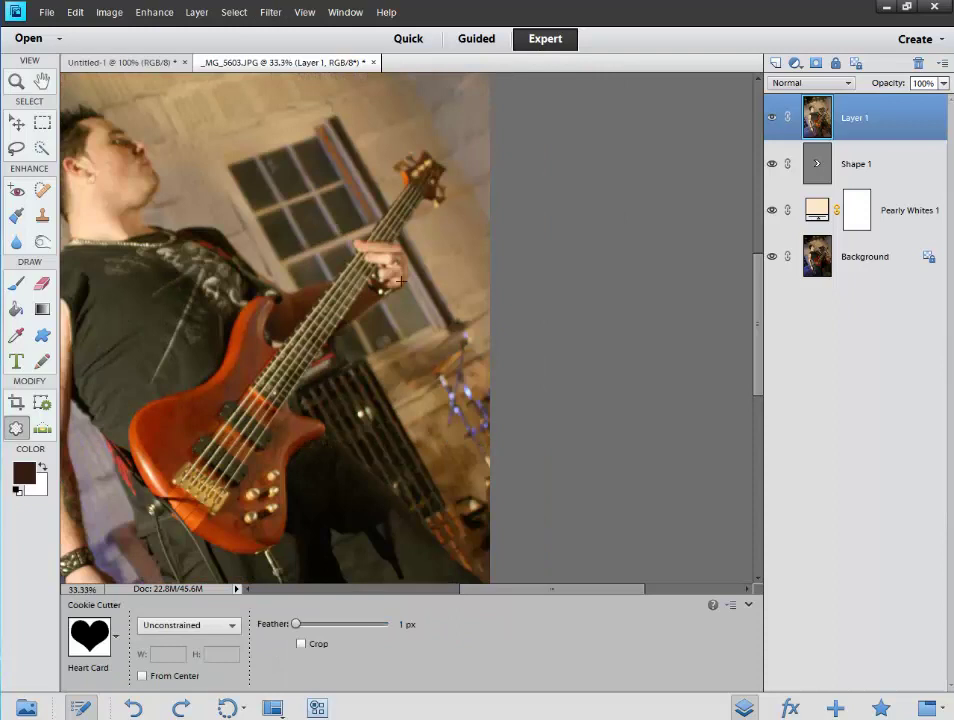
left_click_drag(444, 381, 446, 383)
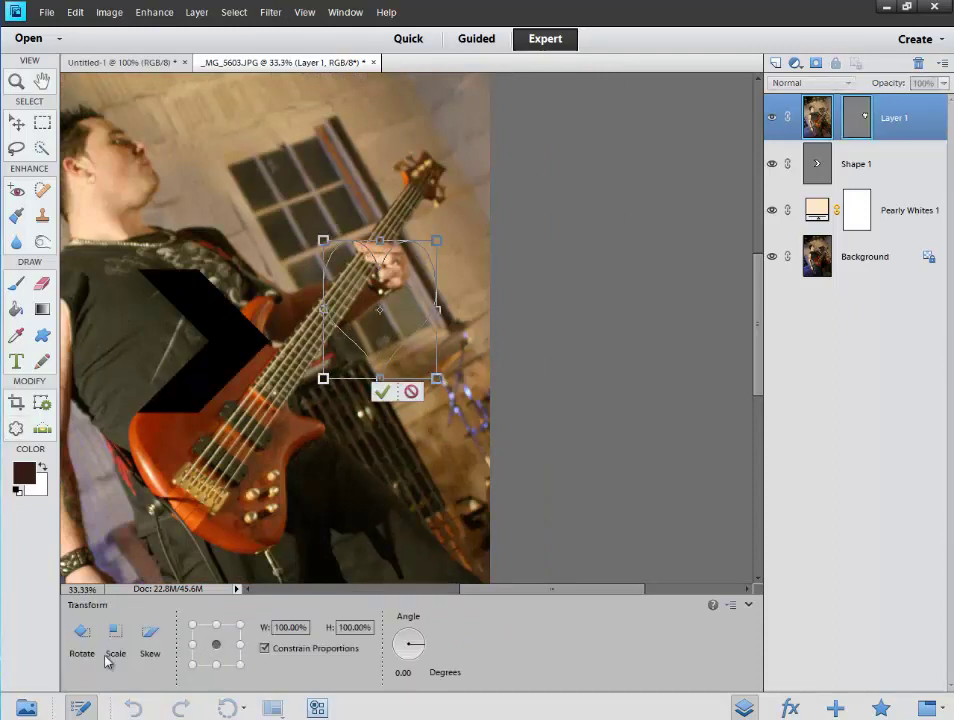
left_click(16, 428)
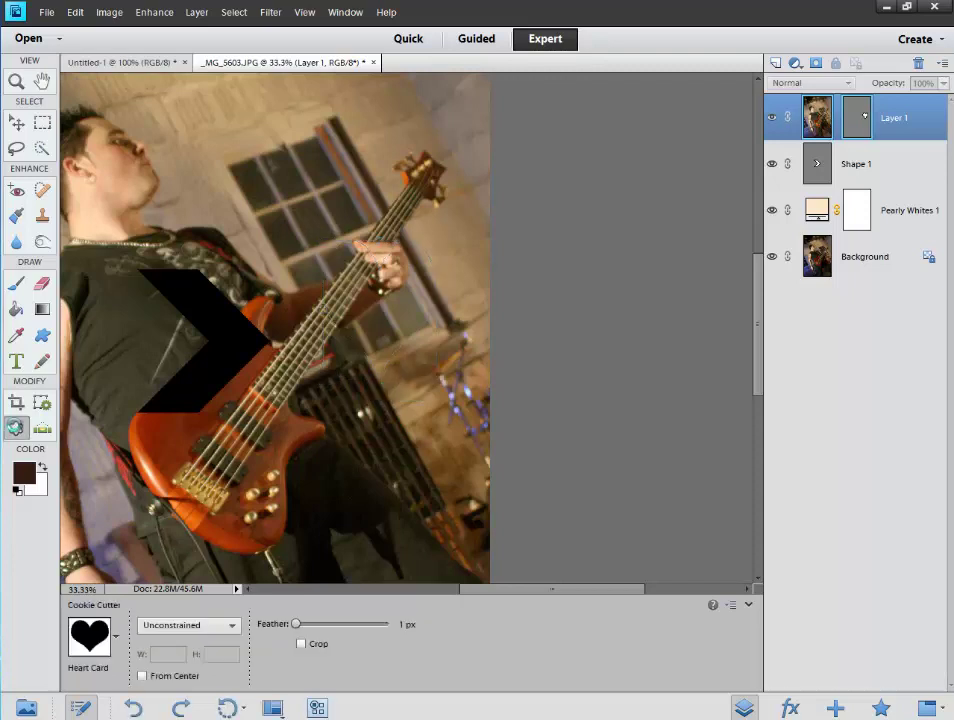
left_click(116, 636)
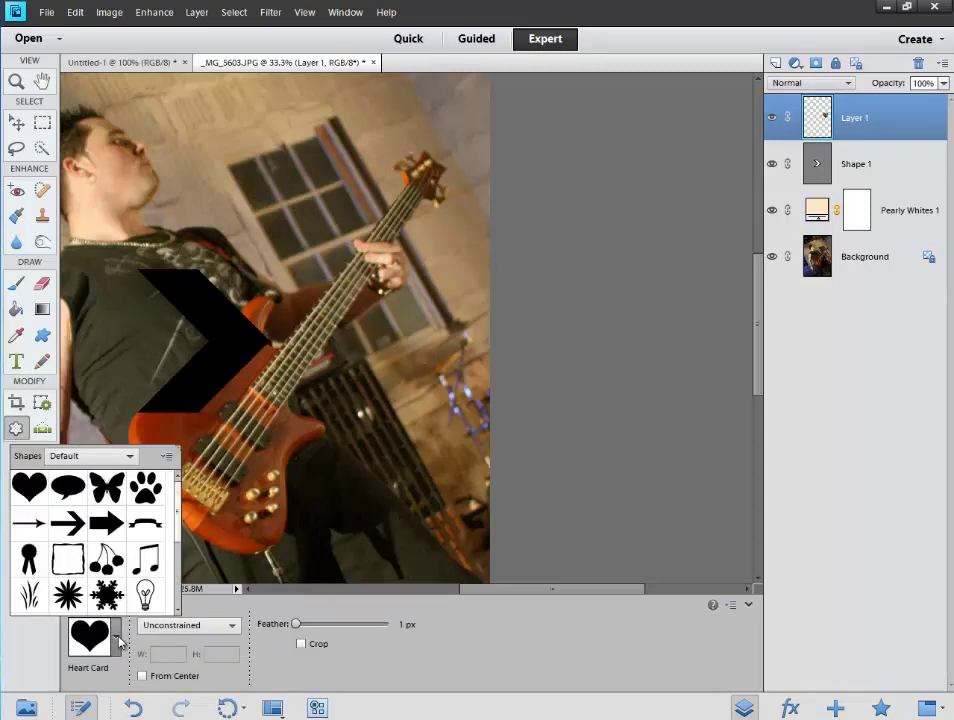
left_click(24, 486)
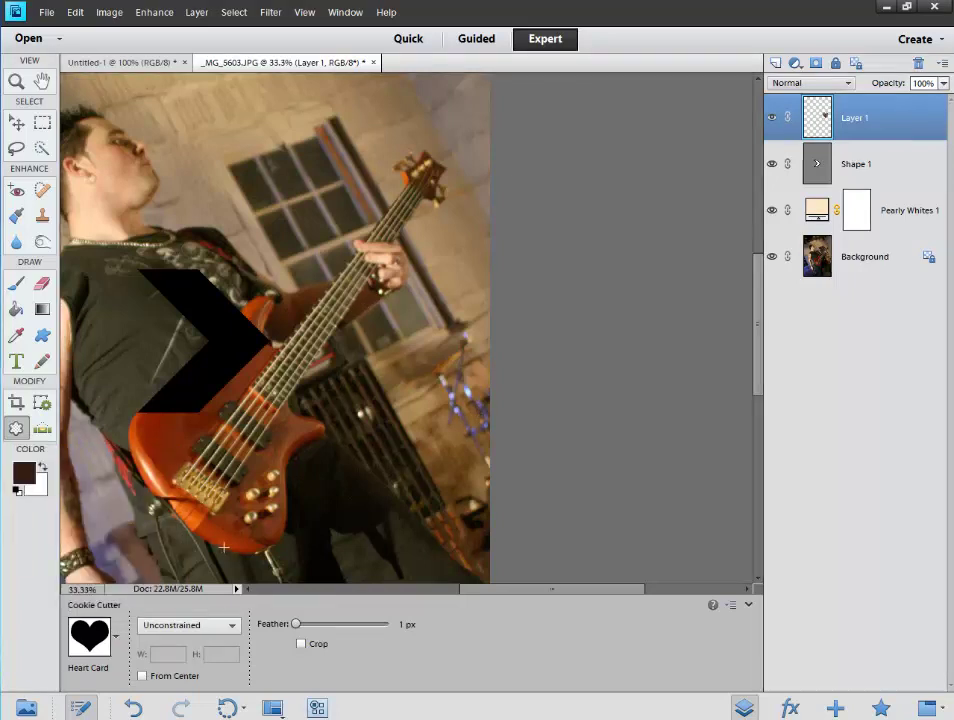
key("ctrl+z")
- Set the Cookie Cutter to Defined Proportions and cancel a trial heart over the chest
left_click(188, 625)
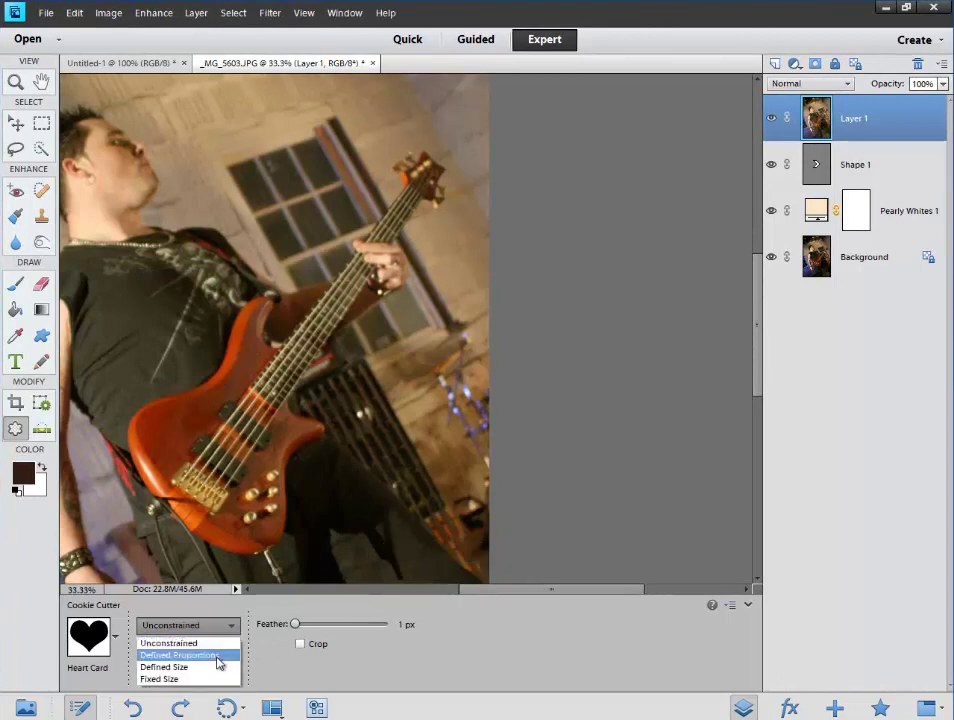
left_click(218, 656)
left_click_drag(151, 294, 311, 432)
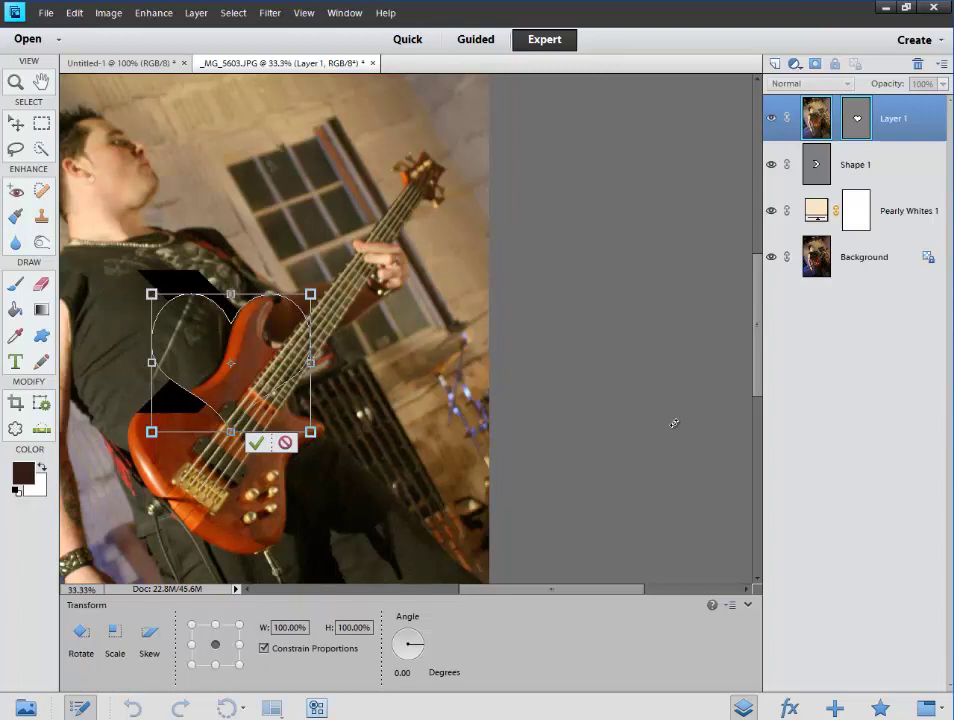
key("Escape")
- Delete Layer 1, Shape 1 and Pearly Whites 1, then cancel a trial heart cut-out
left_click(893, 213, "shift")
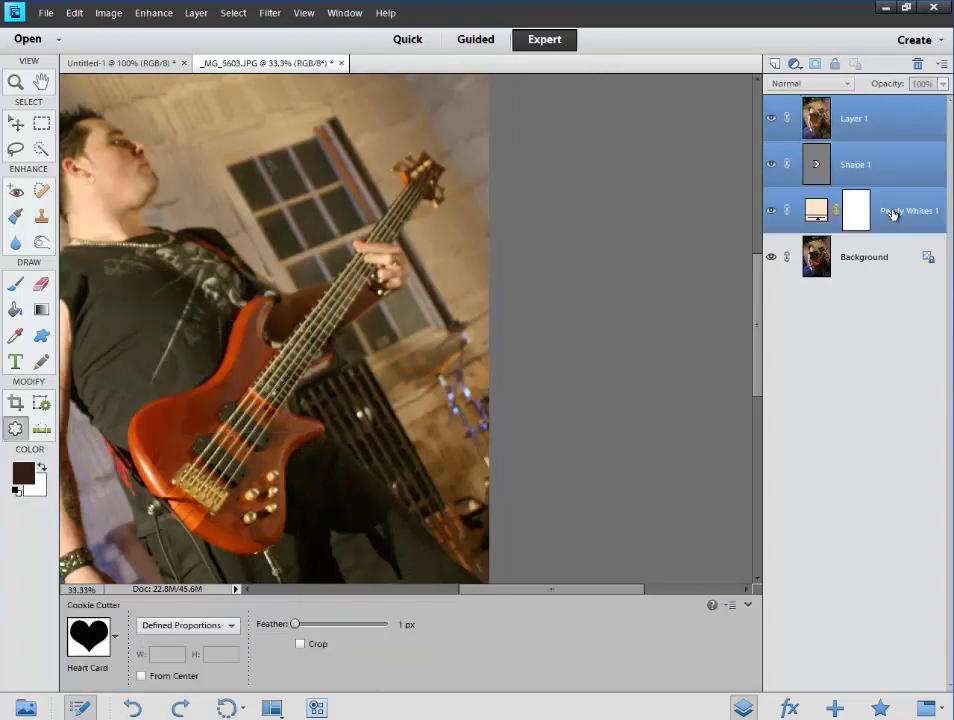
right_click(911, 215)
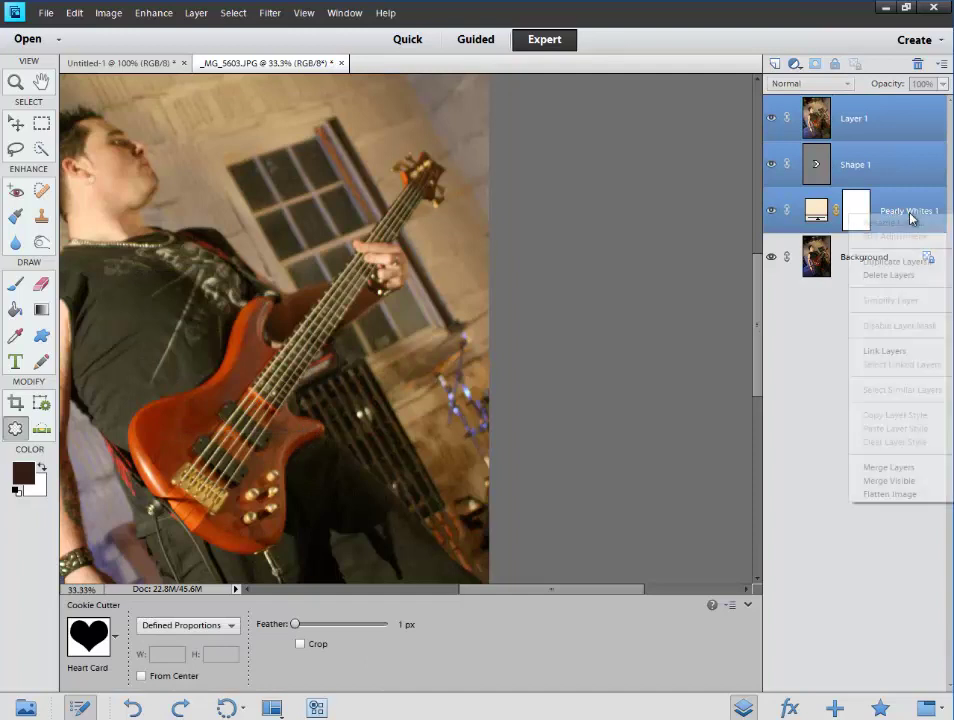
left_click(907, 279)
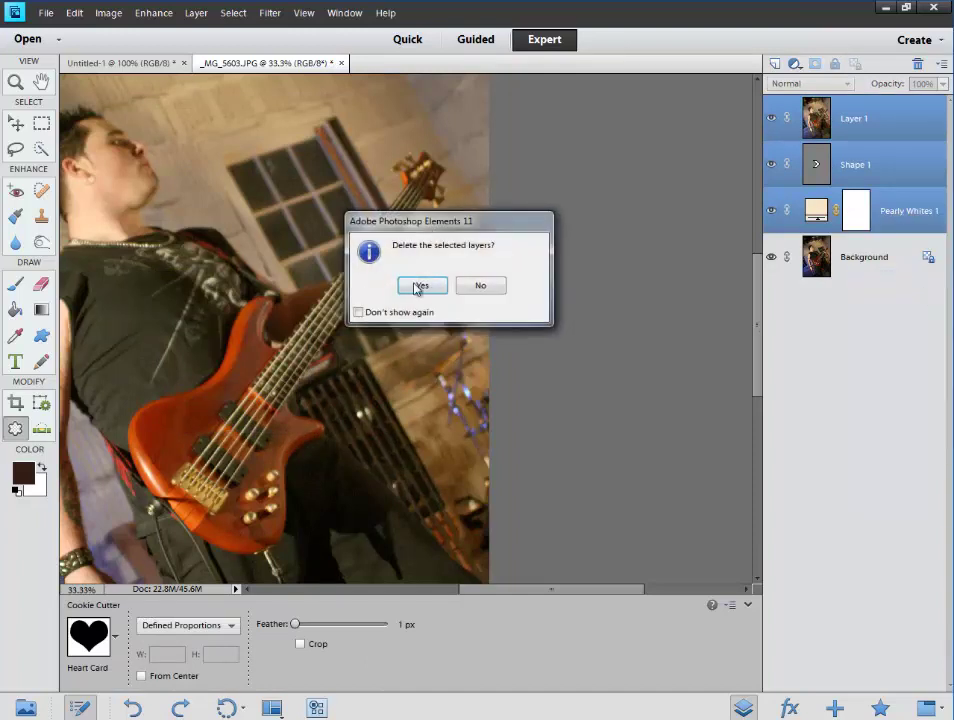
left_click(422, 284)
left_click_drag(112, 206, 303, 371)
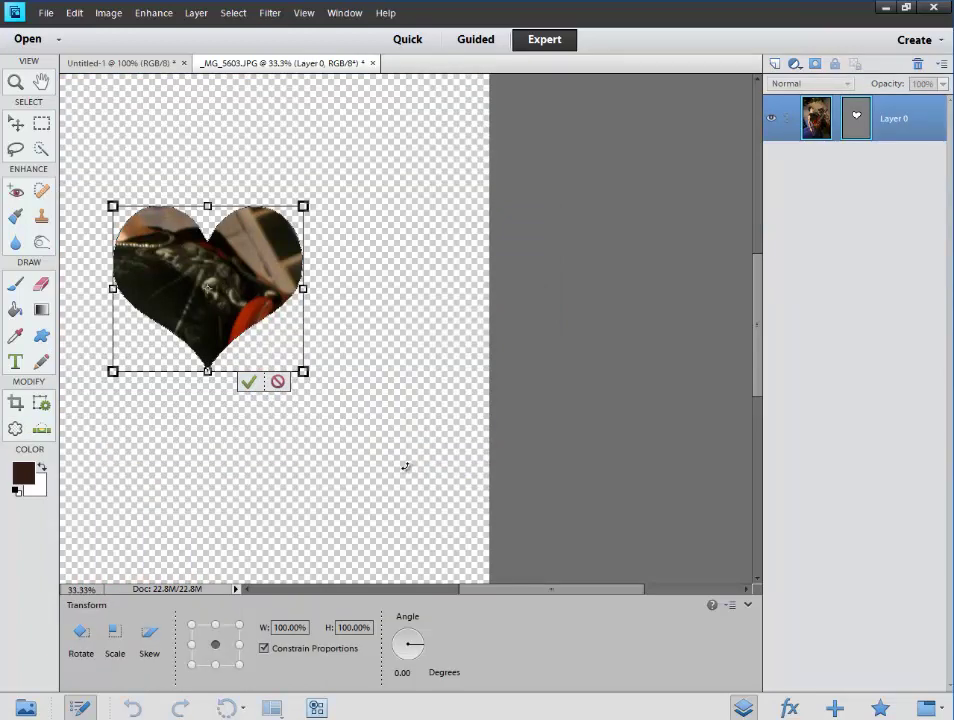
key("Escape")
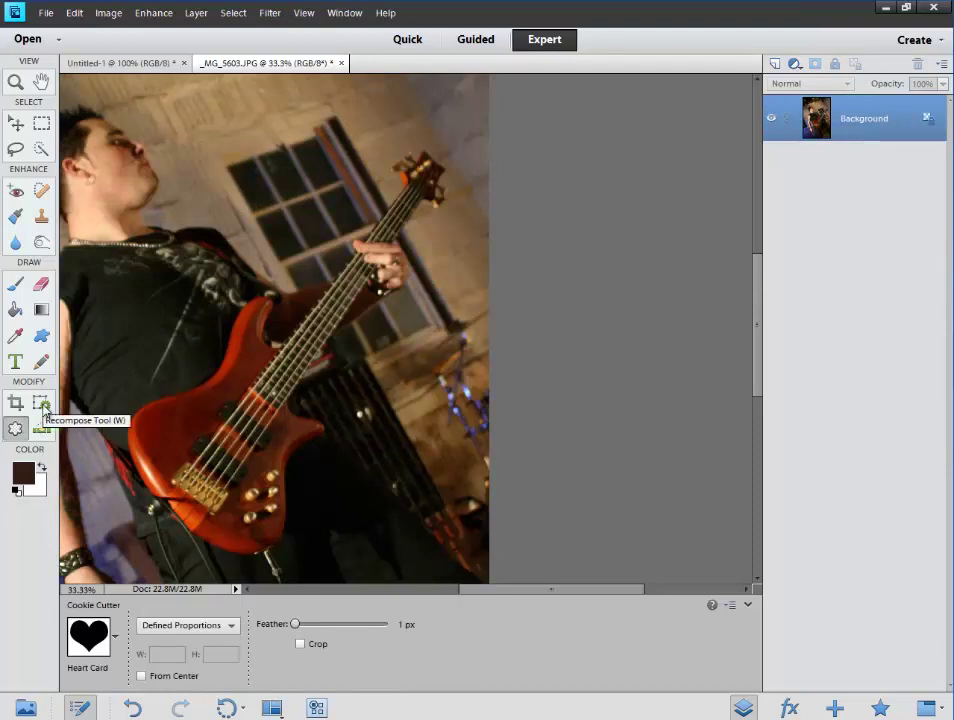
- Start recomposing the photo, protecting the chest and guitar with No Restriction kept
left_click(41, 403)
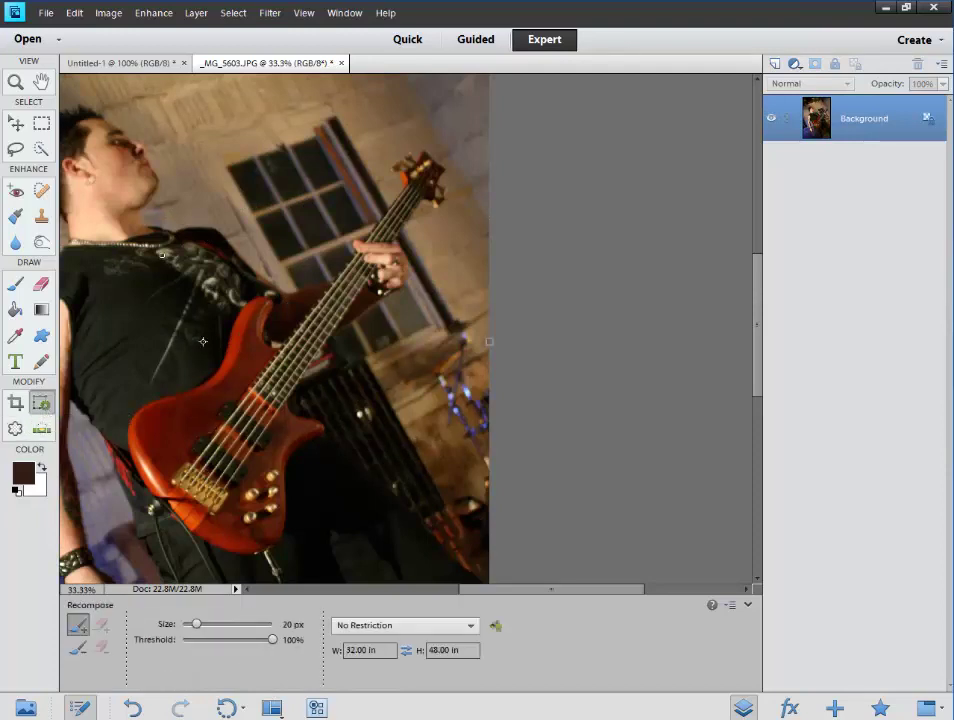
left_click_drag(162, 254, 364, 496)
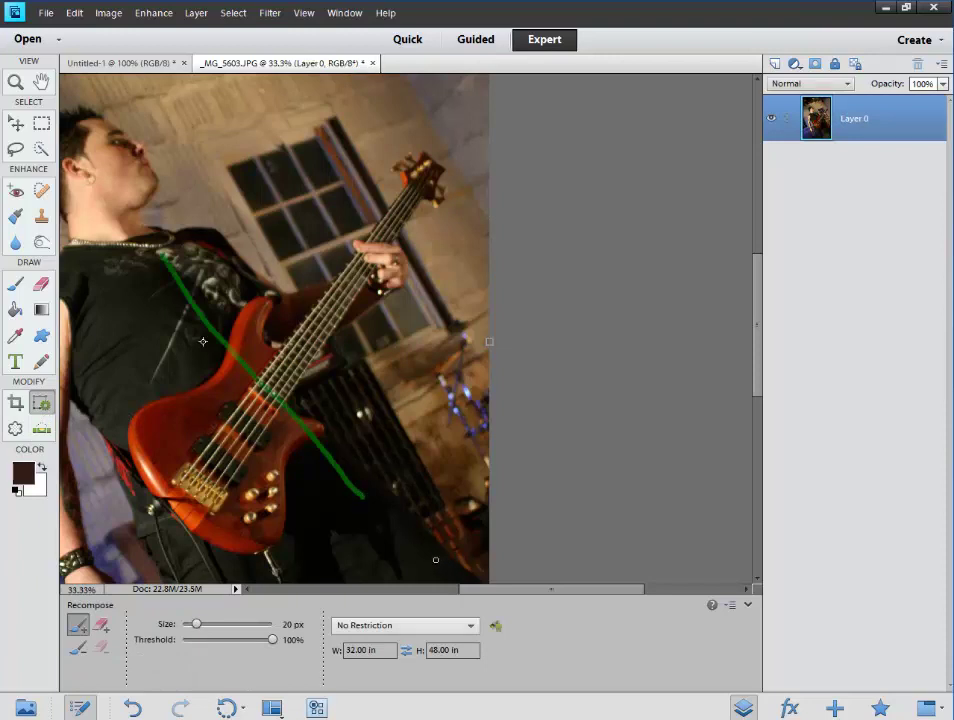
left_click(390, 626)
left_click(390, 626)
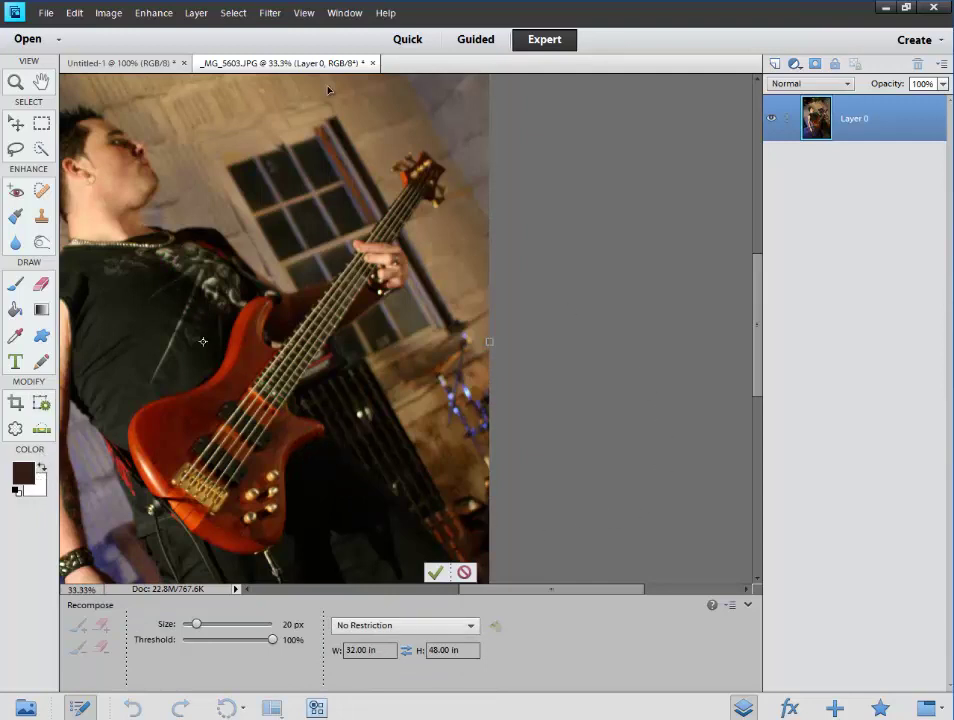
- Switch to the Rectangular Marquee tool and choose Don't Apply to discard the recompose
left_click(127, 13)
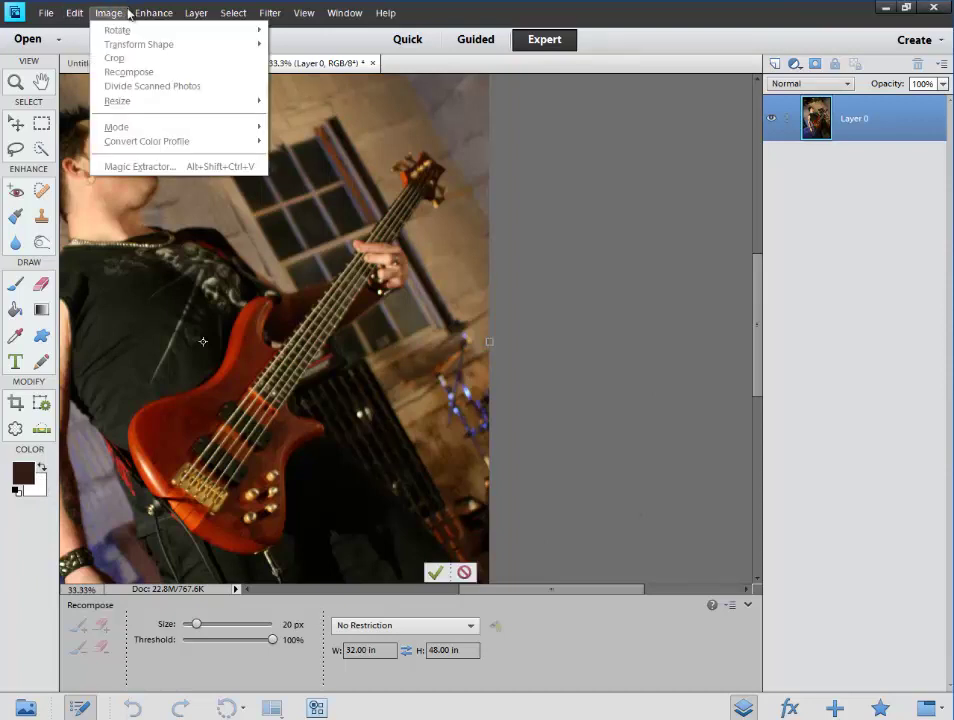
left_click(80, 13)
left_click(18, 95)
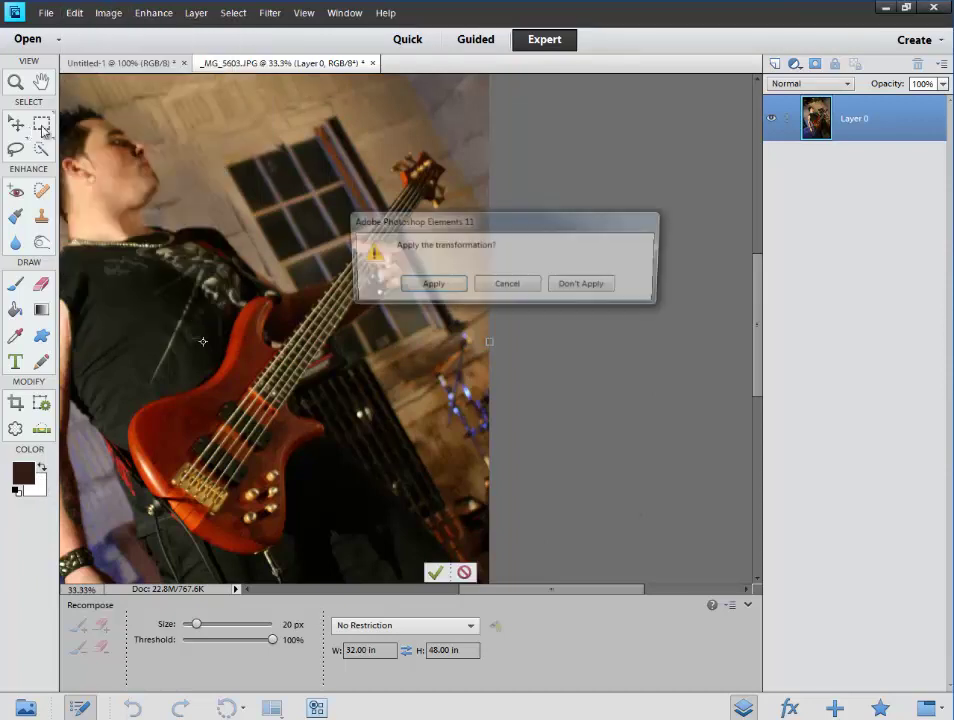
left_click(582, 286)
- Review the Image, File and Edit menus, then the following menu-bar menus in turn
left_click(107, 13)
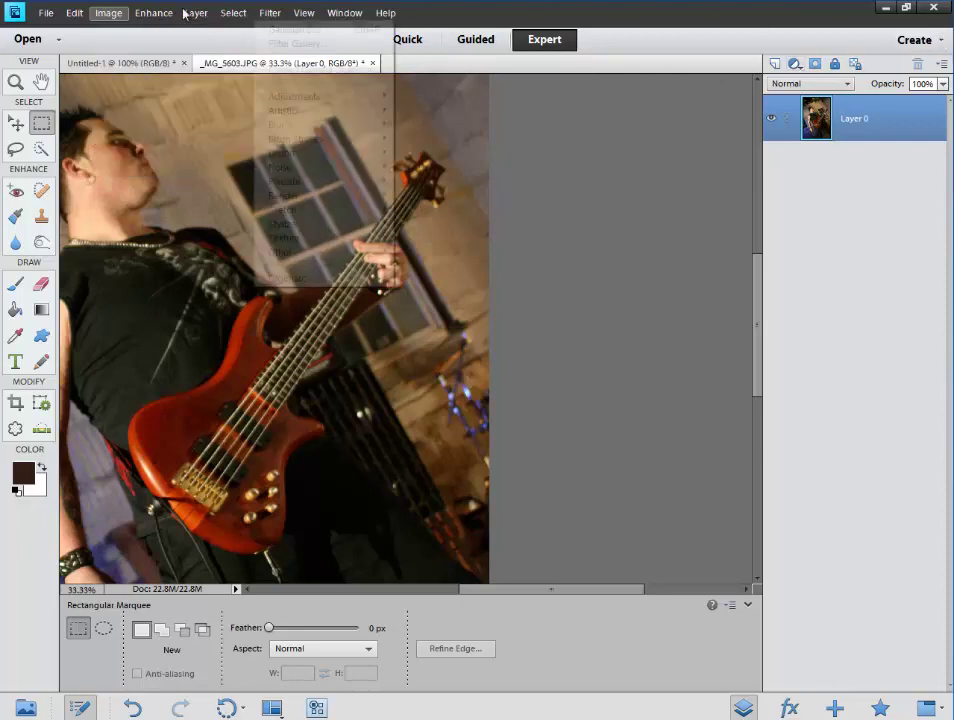
left_click(45, 13)
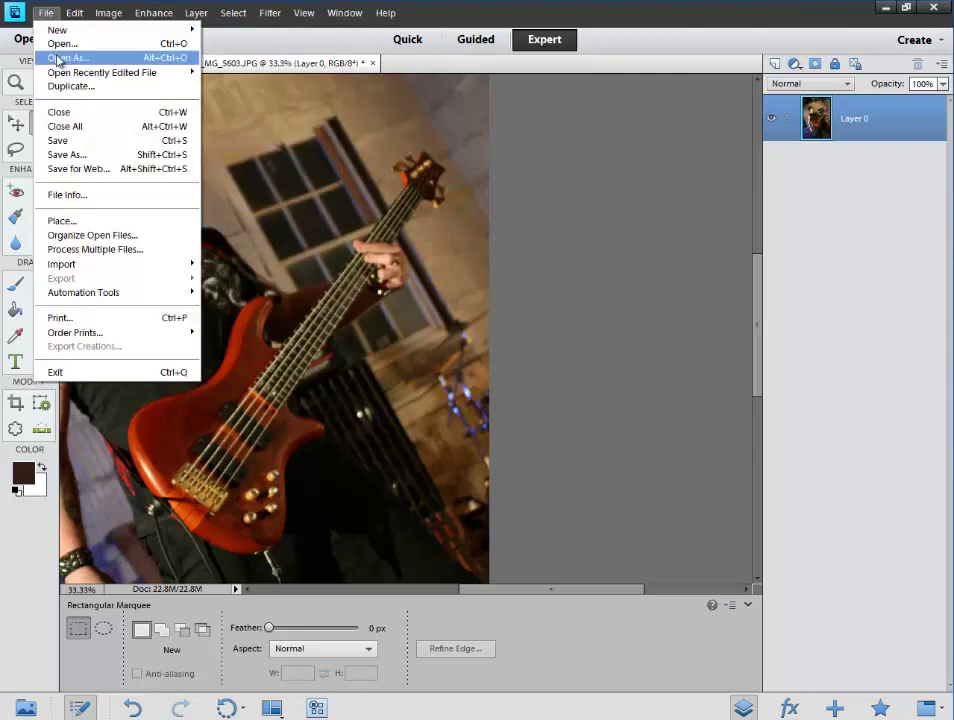
mouse_move(130, 293)
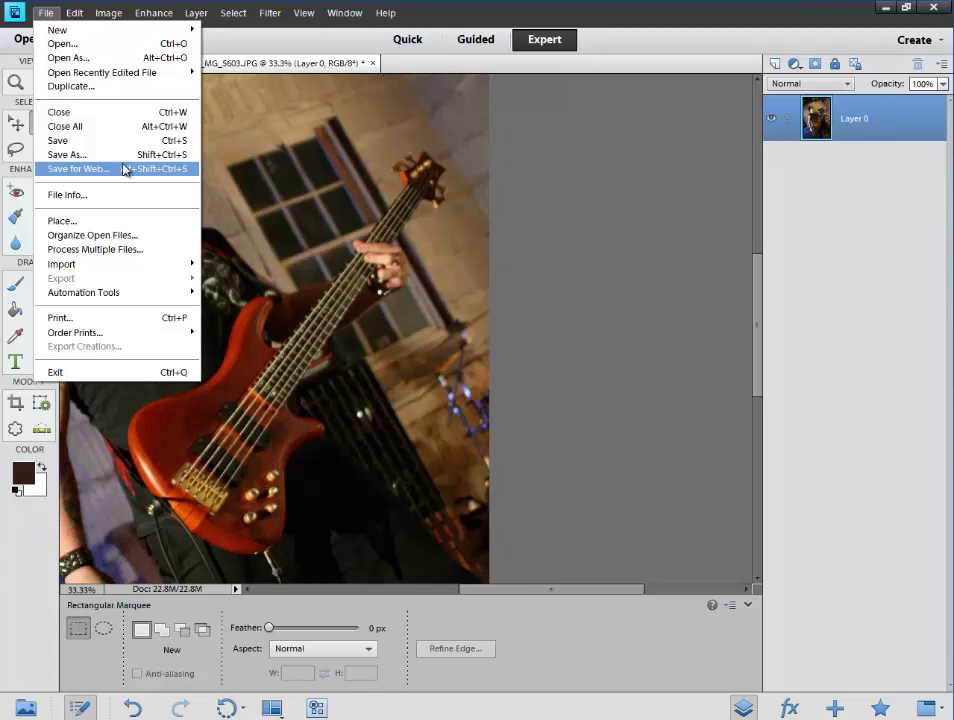
mouse_move(82, 19)
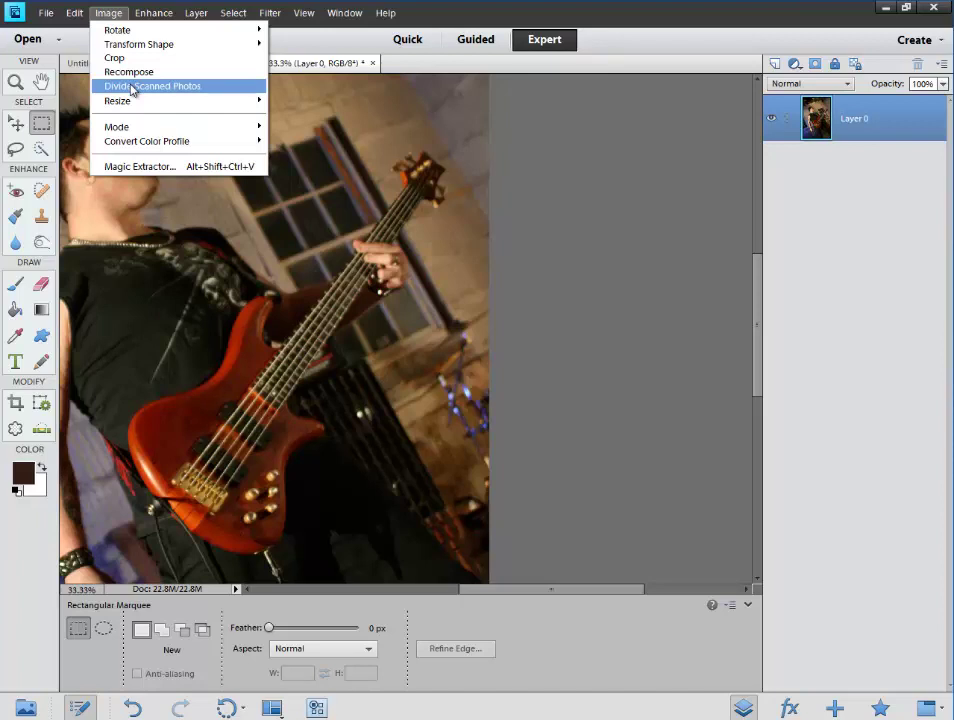
mouse_move(167, 16)
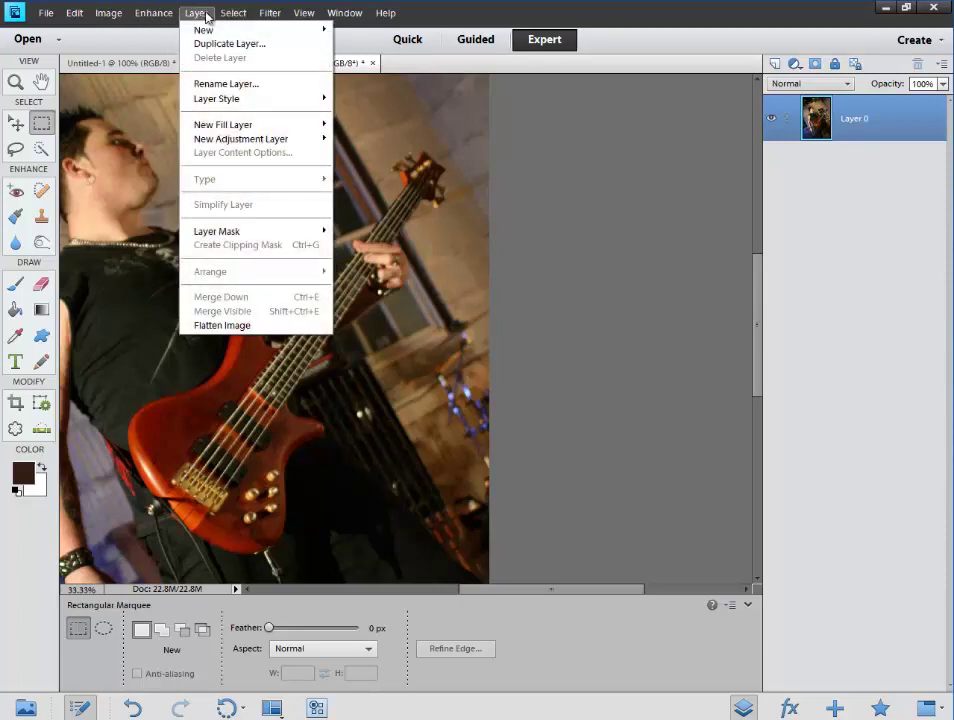
mouse_move(222, 18)
mouse_move(268, 12)
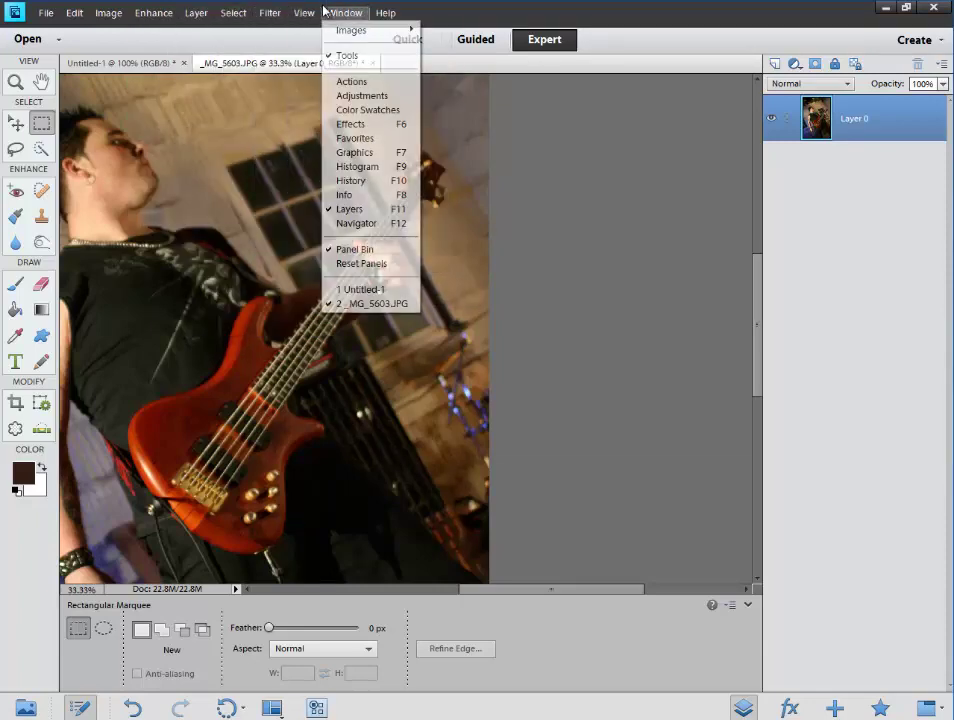
- Look over the last menus up to Help, then close Help by clicking the empty canvas
mouse_move(336, 12)
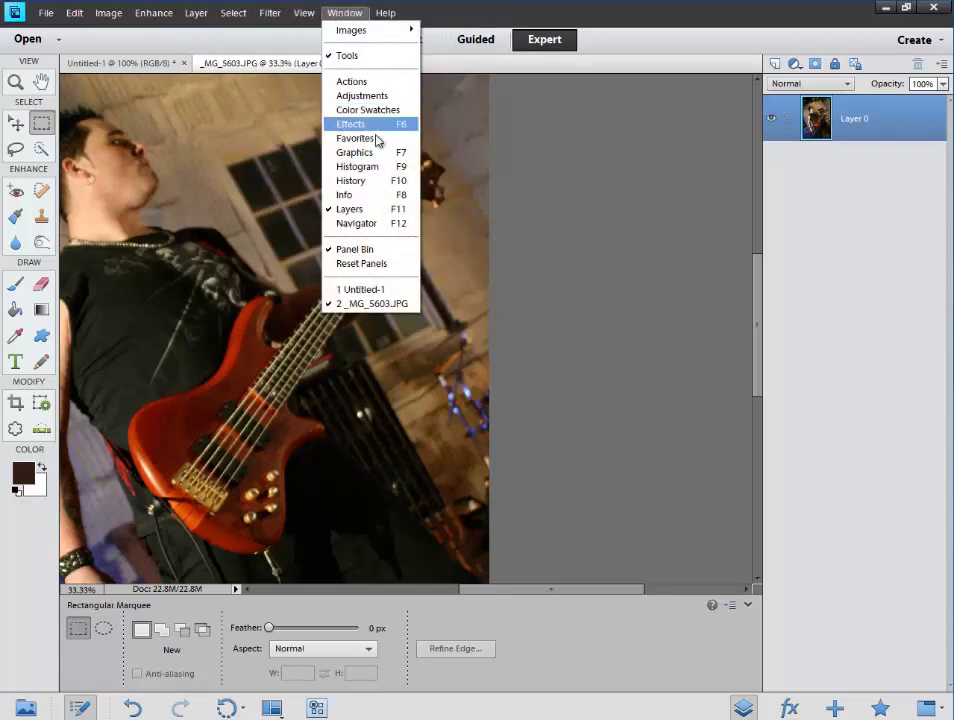
mouse_move(384, 10)
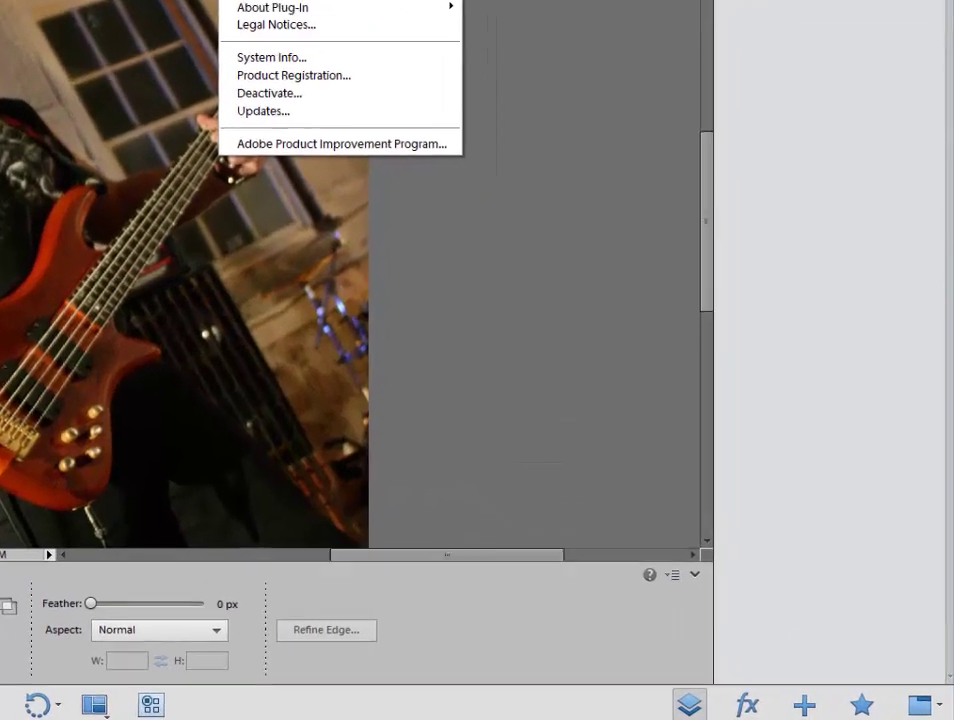
left_click(637, 399)
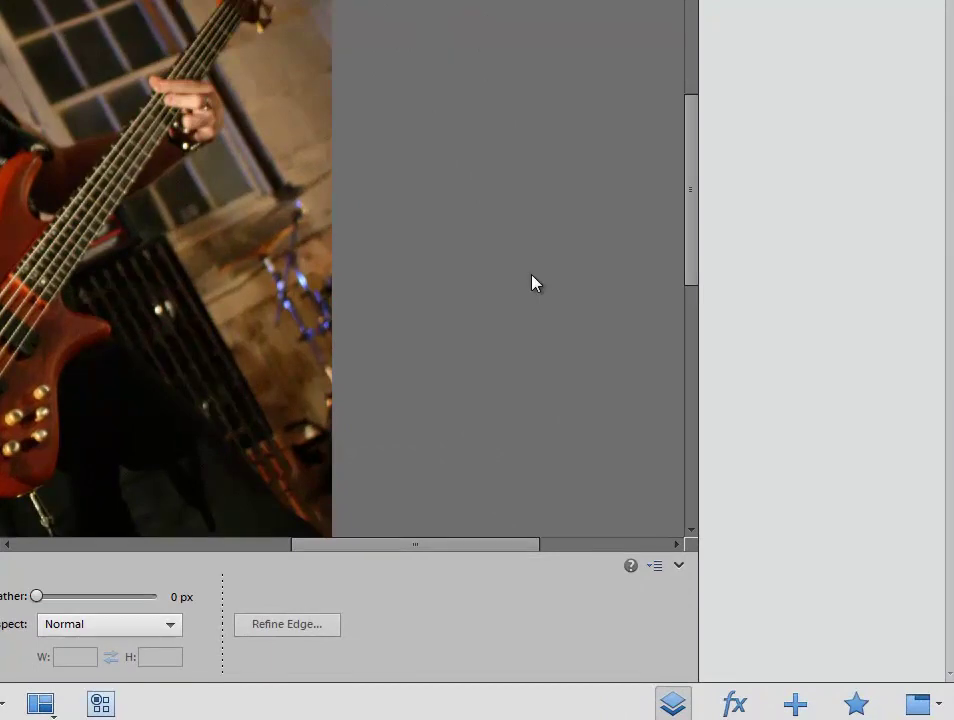